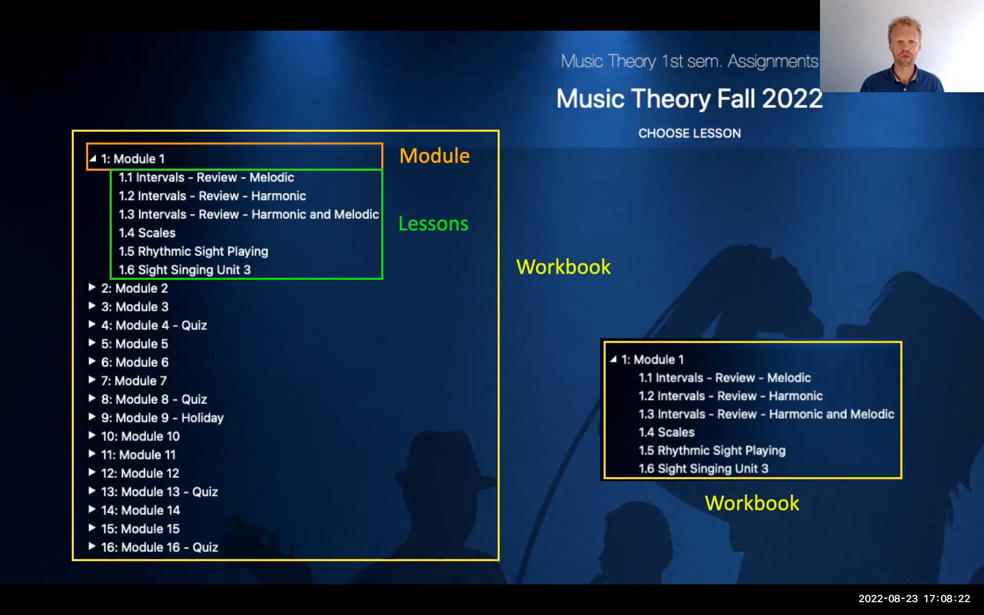
{"action": "key", "text": "Right"}
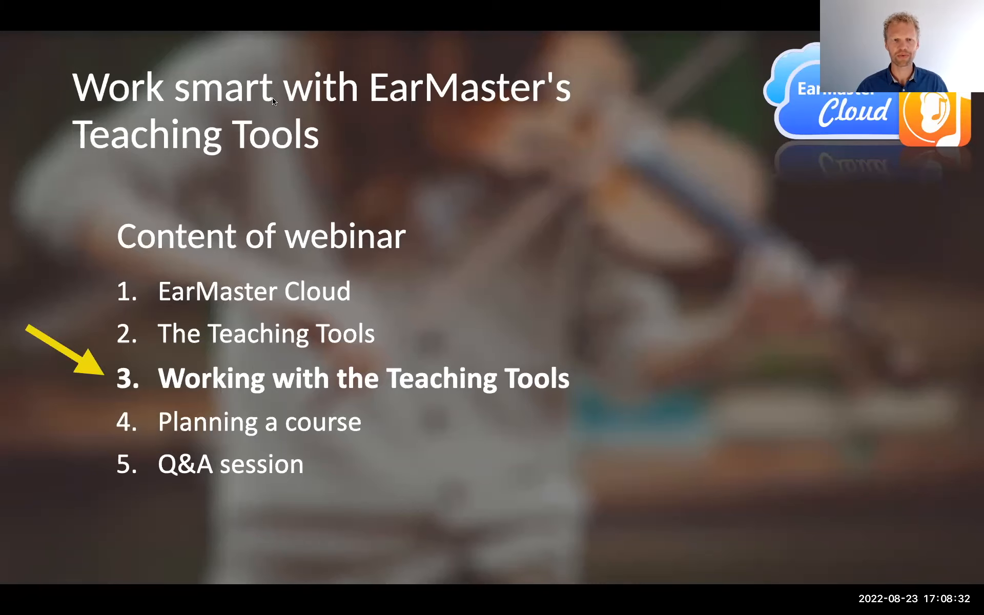
Switch to EarMaster and log in to EarMaster Cloud by entering the account password for the prefilled school account and user
{"action": "key", "text": "ctrl+Right"}
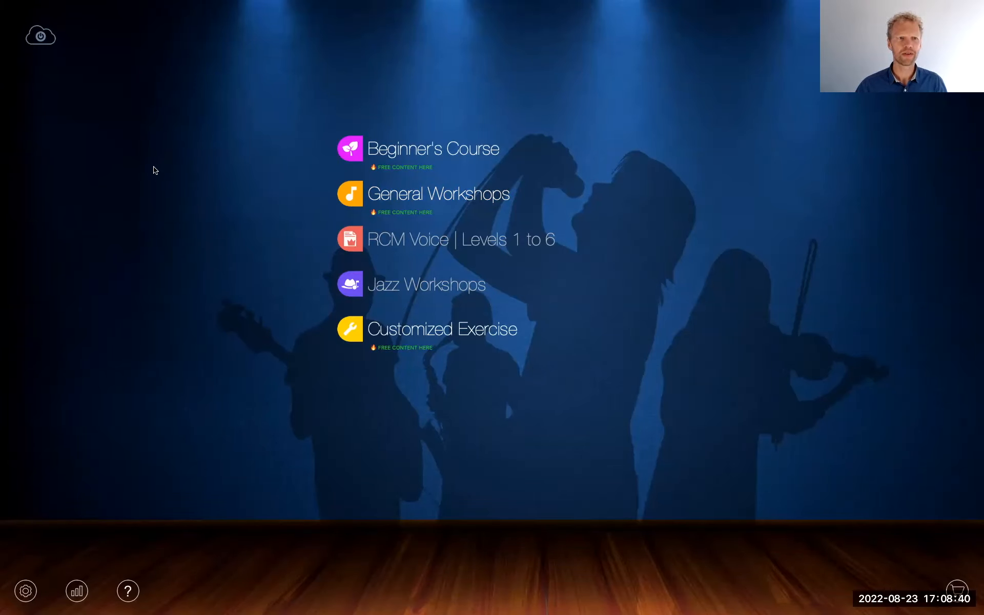
{"action": "left_click", "coordinate": [42, 37]}
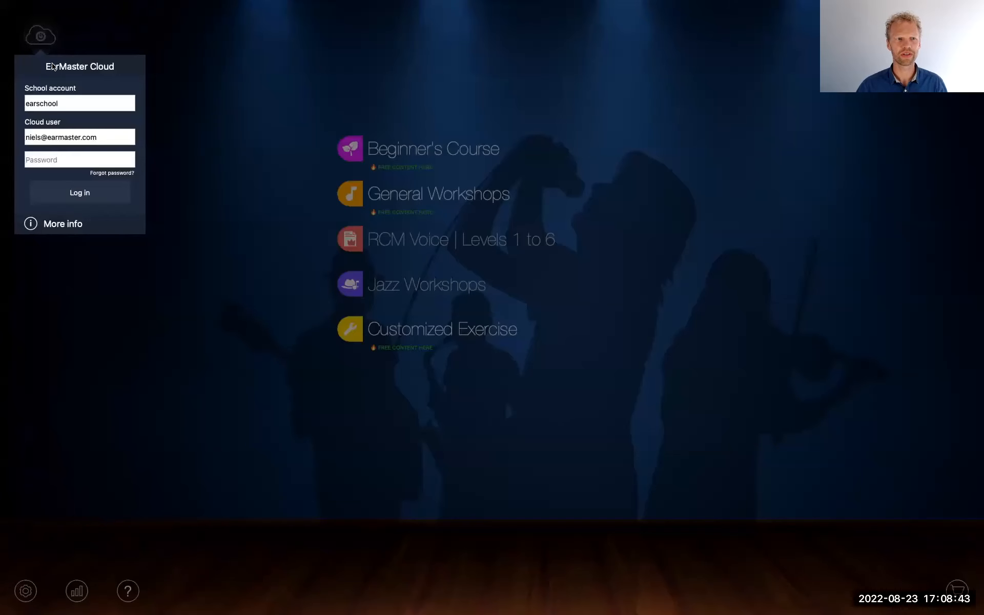
{"action": "left_click", "coordinate": [51, 161]}
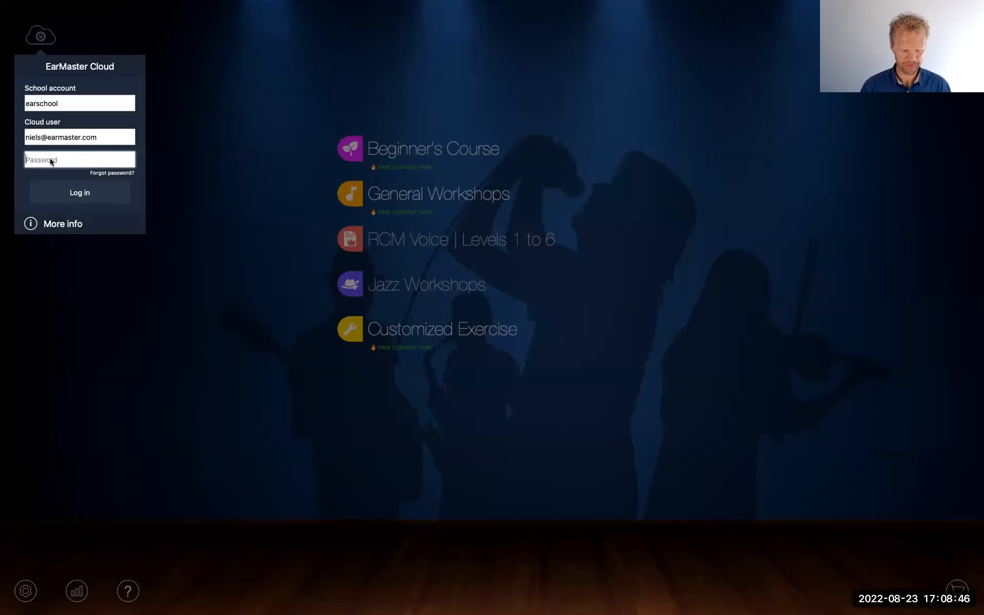
{"action": "type", "text": "•••••••"}
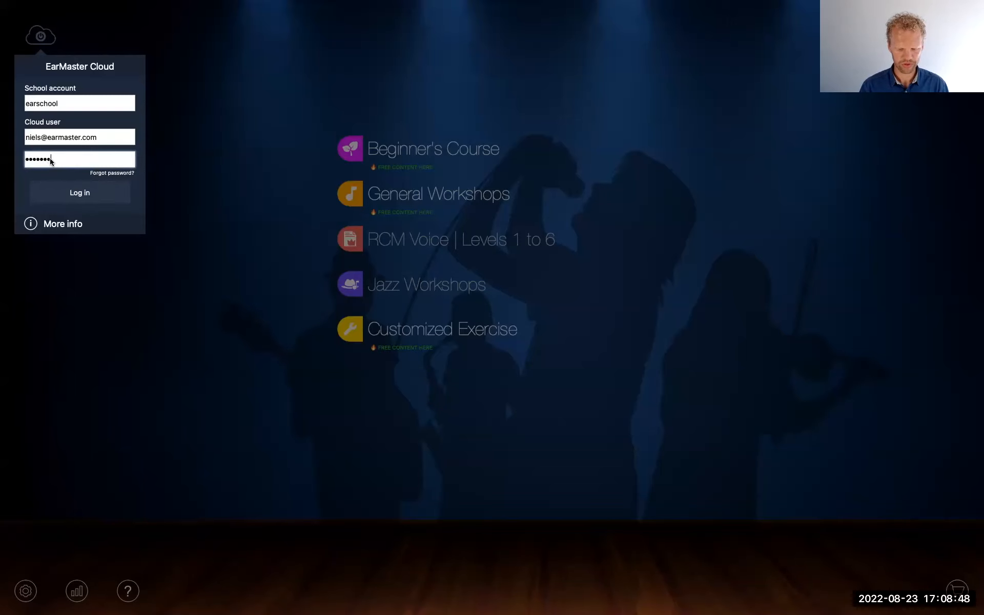
{"action": "key", "text": "Return"}
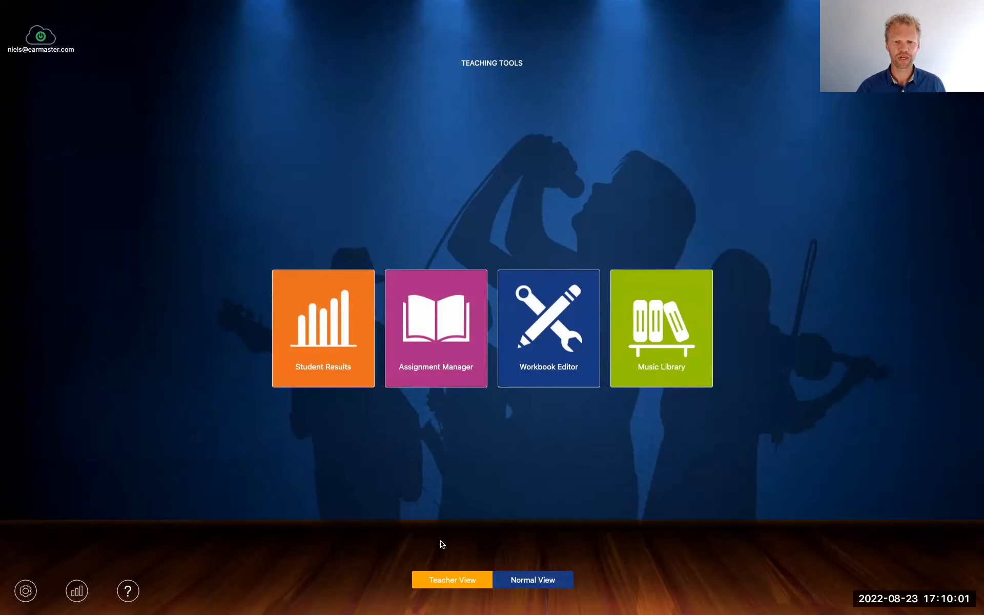
Look at the Normal View with its courses and assignments, and return to the Teacher View
{"action": "left_click", "coordinate": [537, 579]}
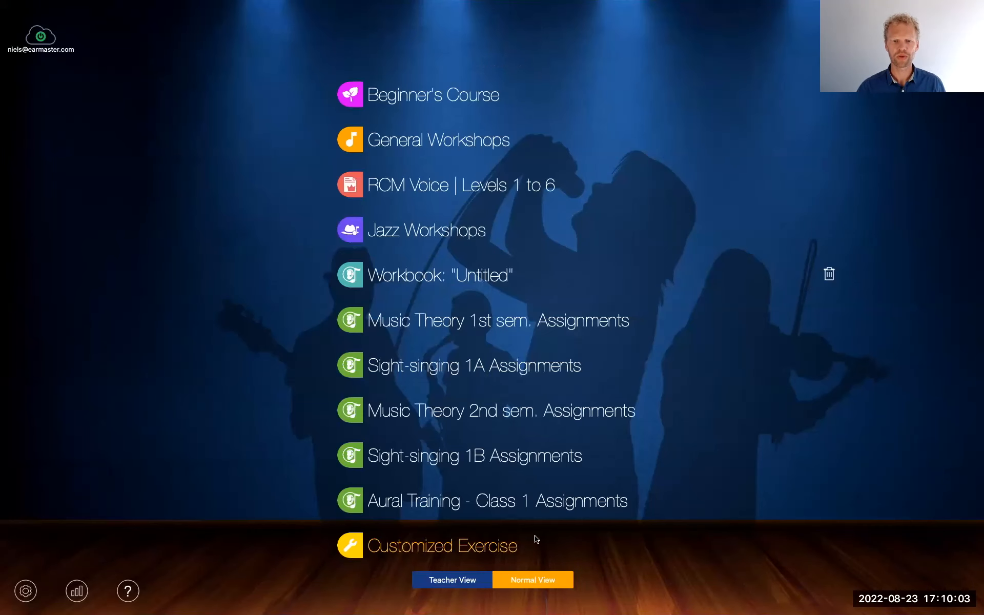
{"action": "left_click", "coordinate": [453, 579]}
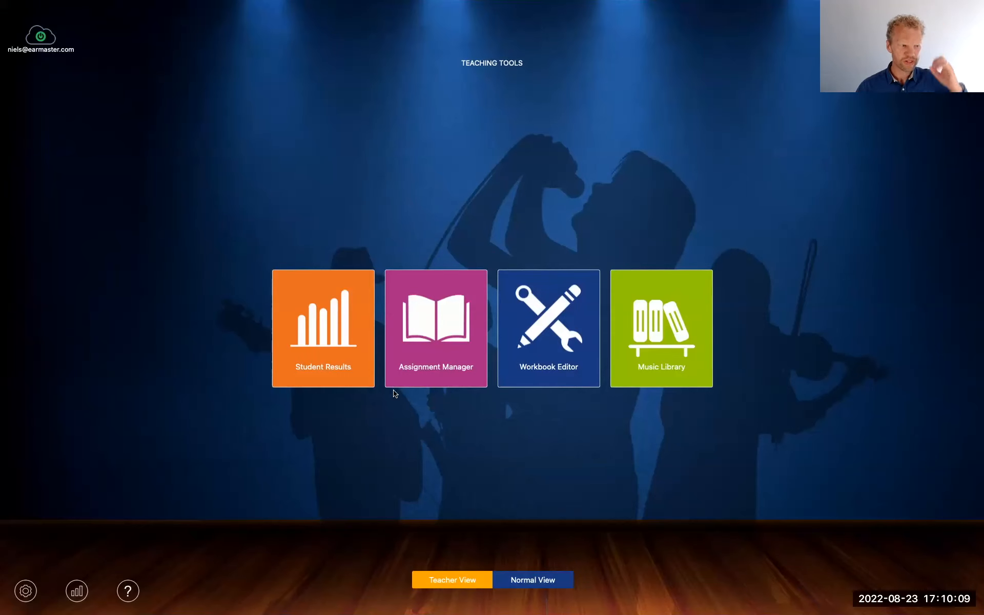
Open the Workbook Editor and maximize its window
{"action": "left_click", "coordinate": [546, 339]}
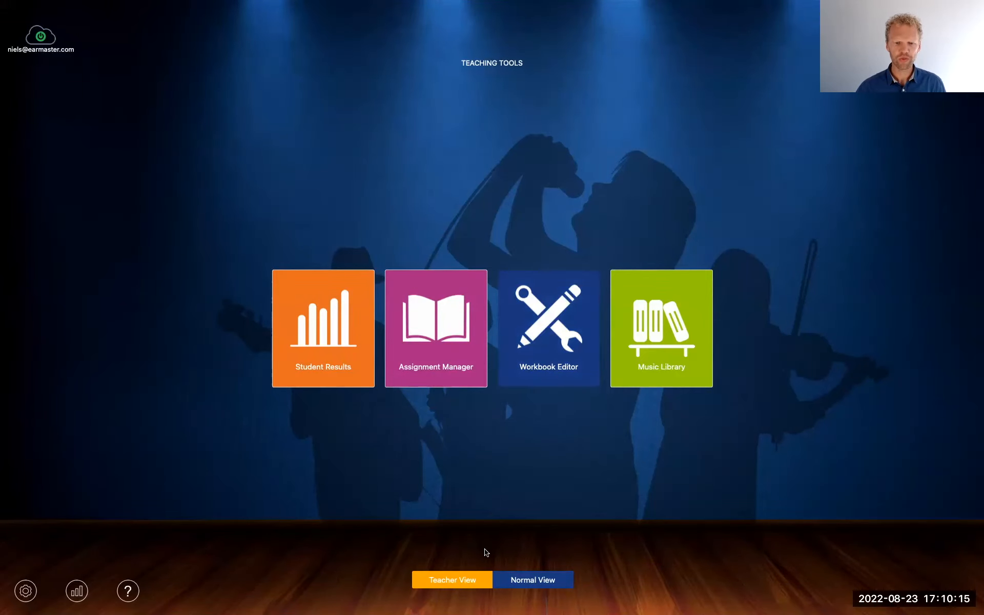
{"action": "left_click_drag", "start_coordinate": [452, 614], "coordinate": [426, 185]}
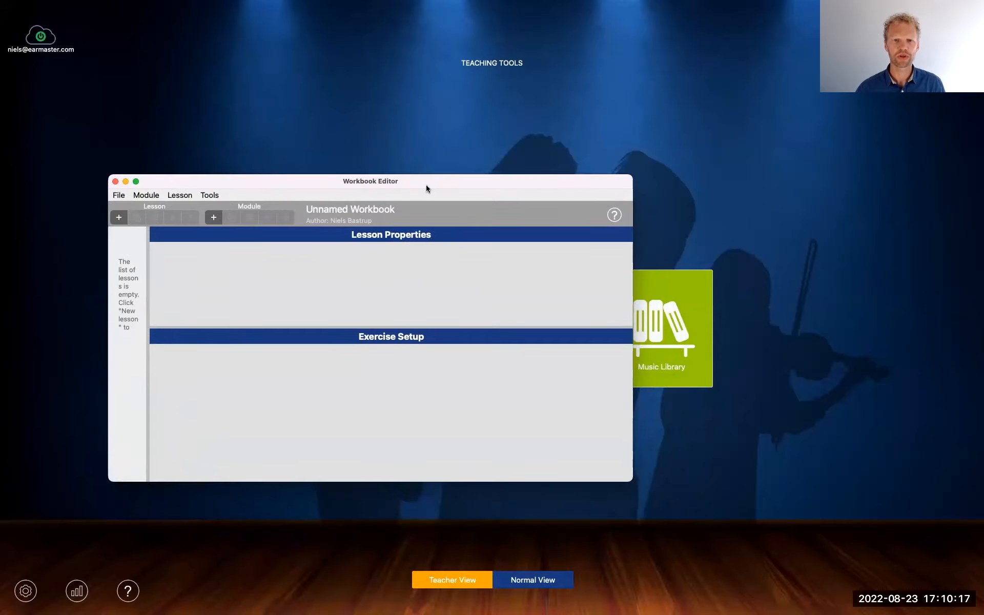
{"action": "double_click", "coordinate": [423, 179]}
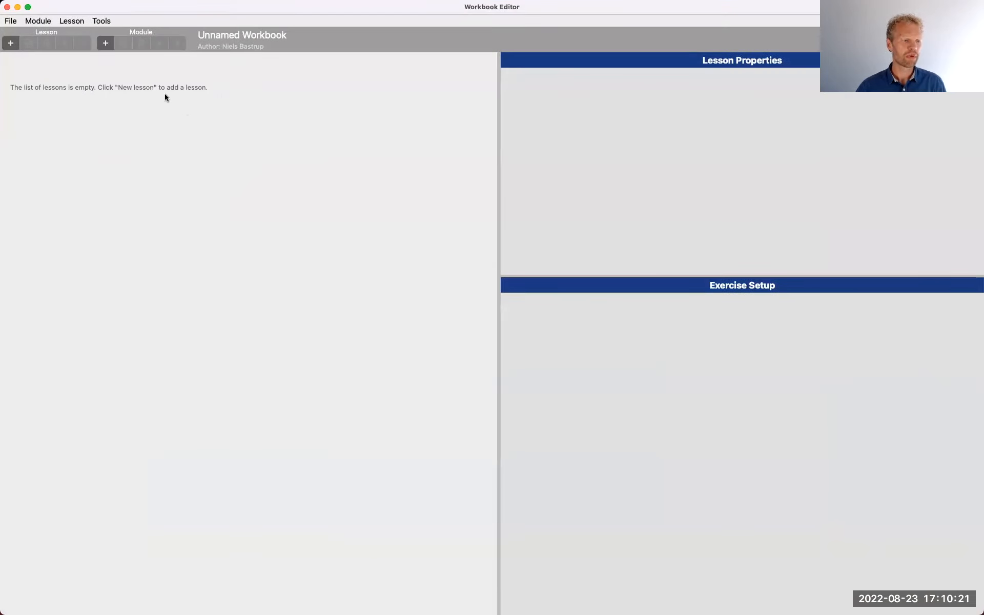
Add a new lesson to the workbook and assign it the Rhythmic Sight-Reading activity
{"action": "left_click", "coordinate": [11, 43]}
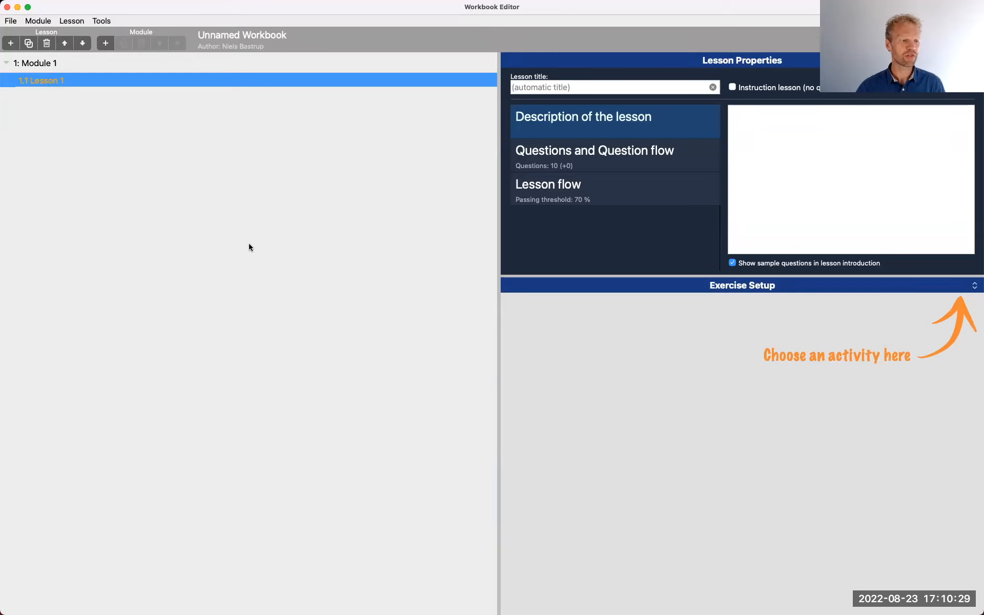
{"action": "left_click", "coordinate": [913, 288]}
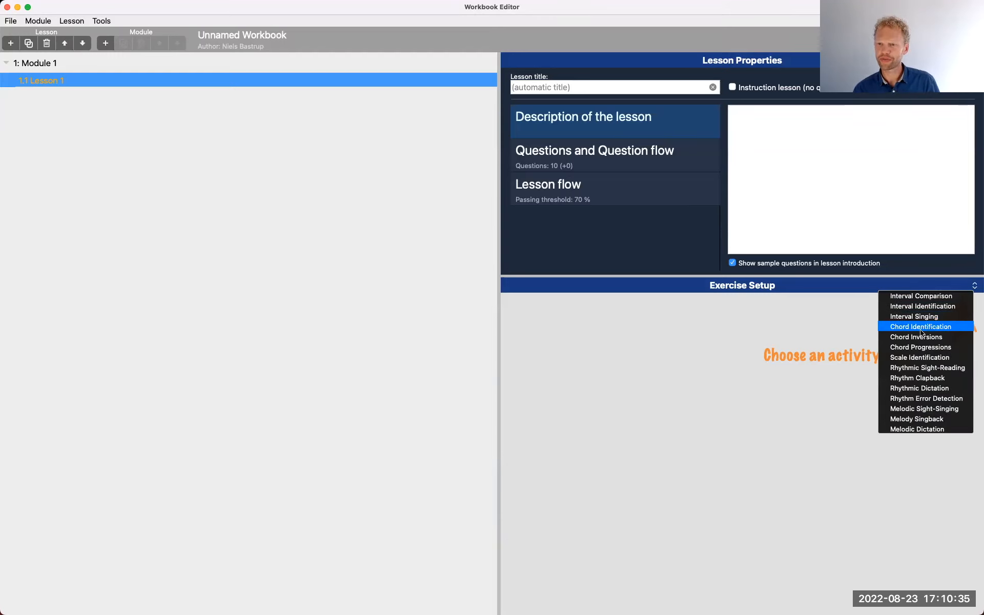
{"action": "left_click", "coordinate": [926, 367]}
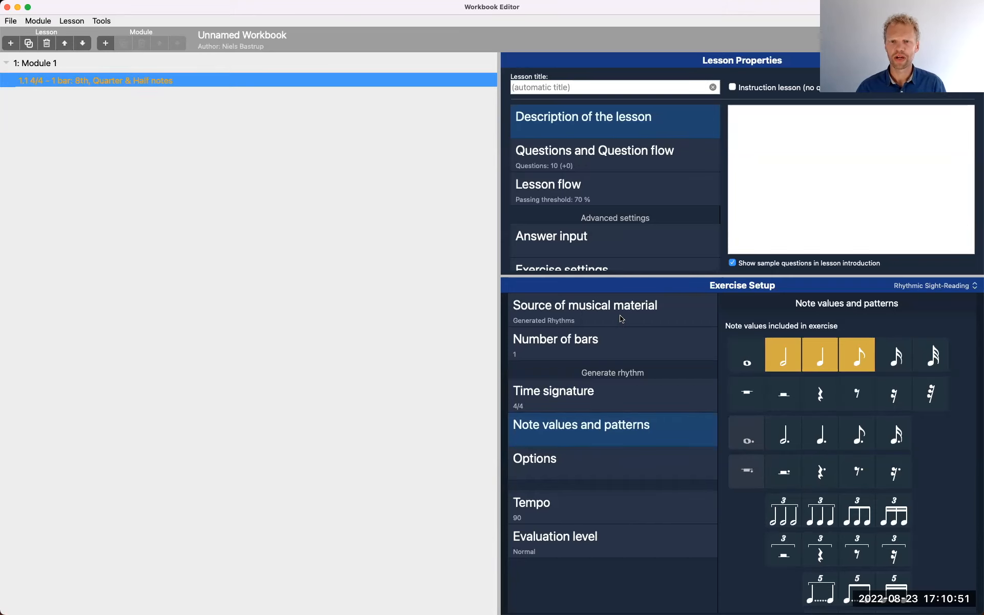
Set the rhythm exercise to 2 bars in 6/8 time
{"action": "left_click", "coordinate": [628, 344]}
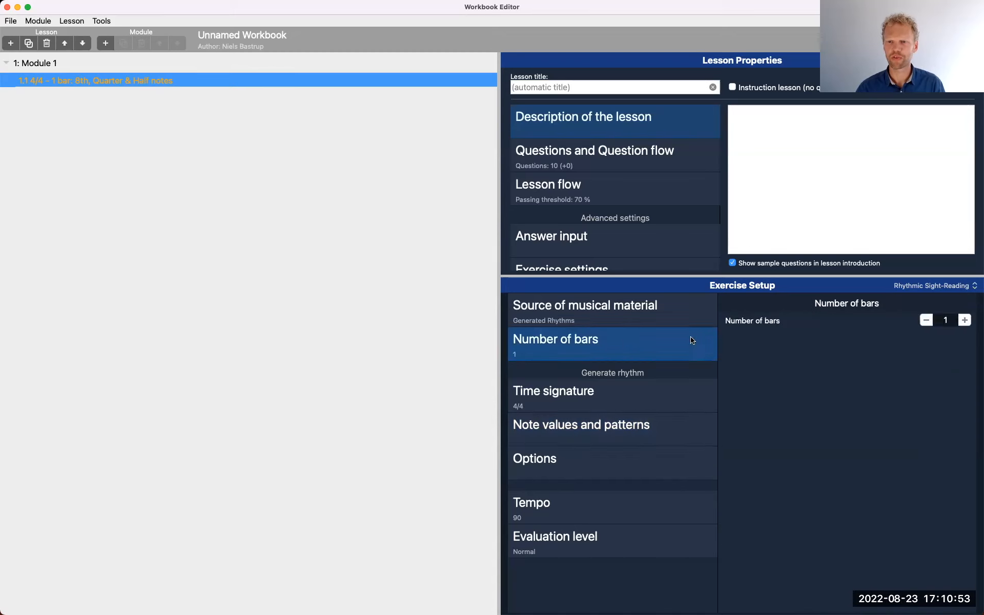
{"action": "left_click", "coordinate": [965, 320]}
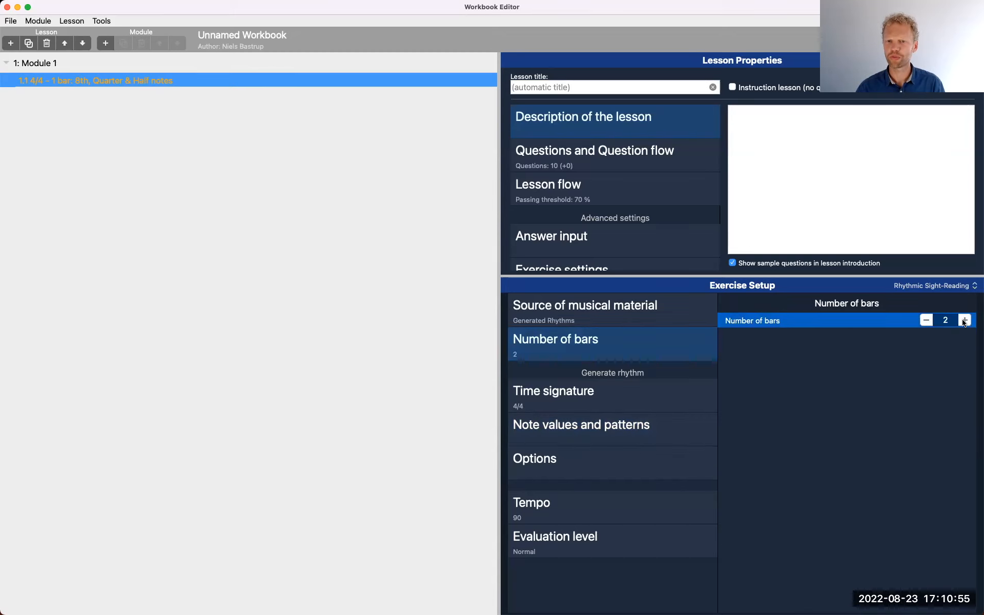
{"action": "left_click", "coordinate": [629, 406]}
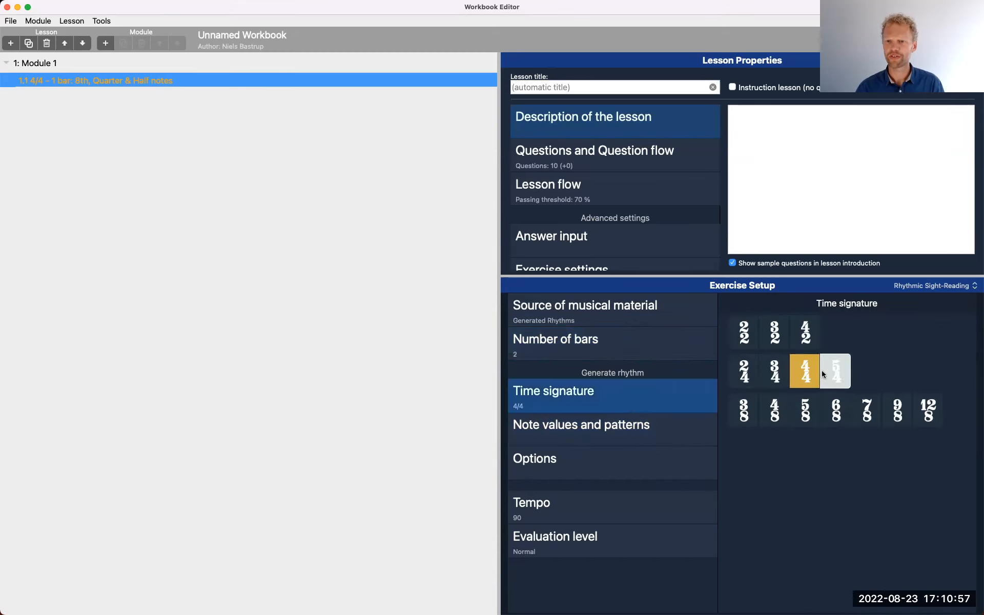
{"action": "left_click", "coordinate": [835, 410]}
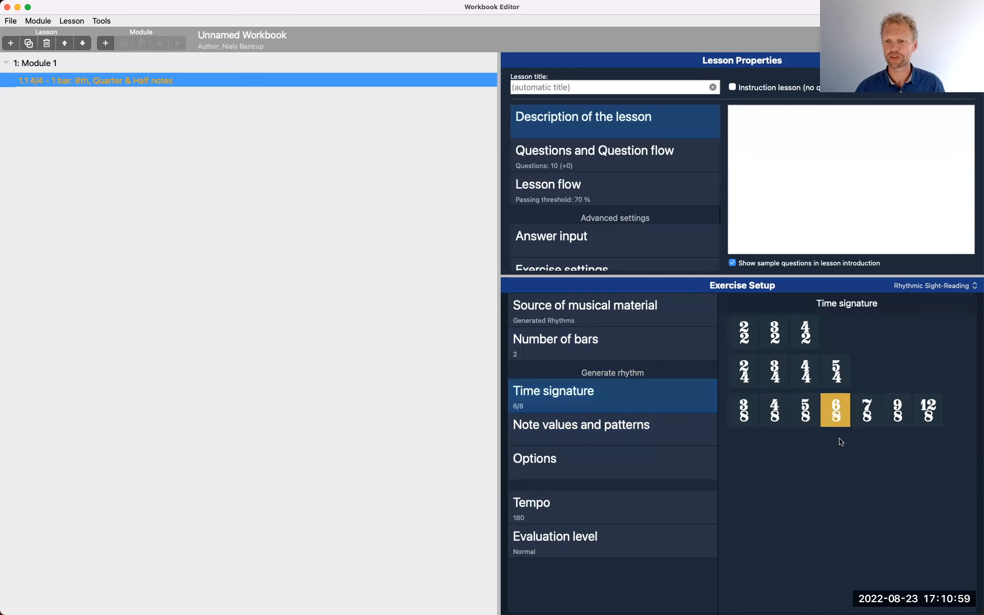
Exclude half notes from the exercise's note values and include dotted quarter notes, quarter rests and eighth rests
{"action": "left_click", "coordinate": [621, 432]}
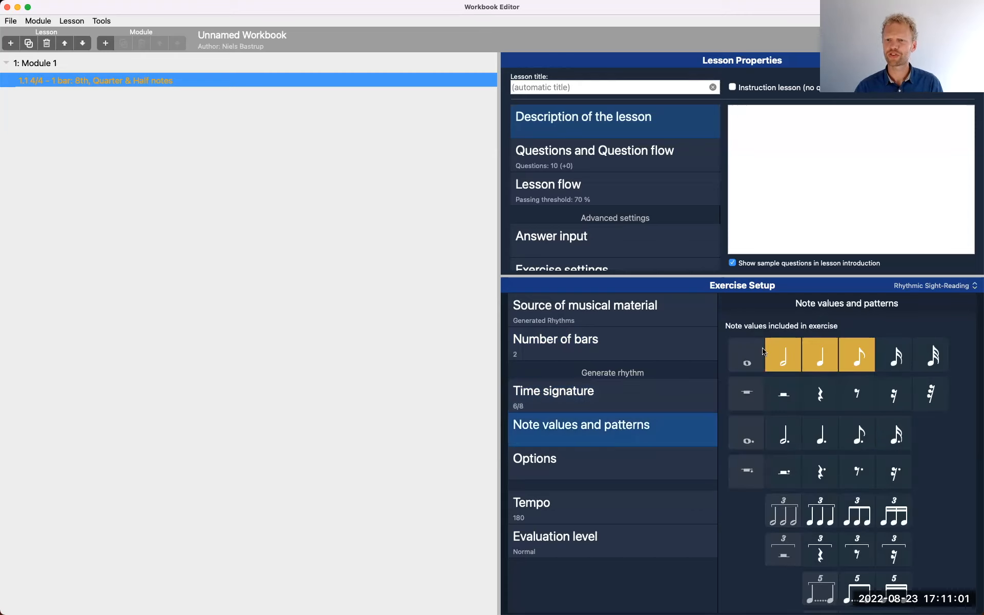
{"action": "left_click", "coordinate": [784, 359]}
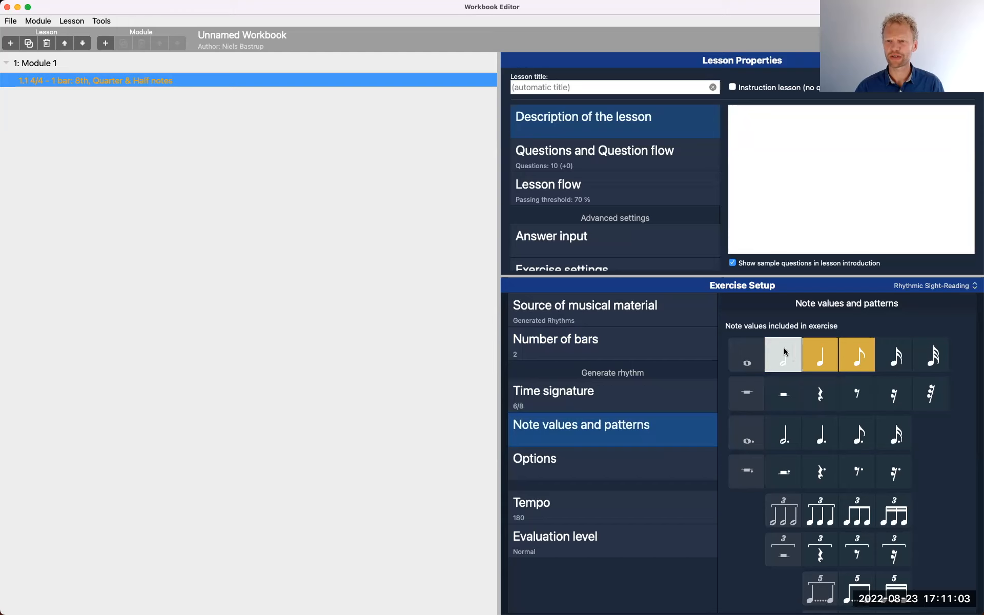
{"action": "left_click", "coordinate": [861, 364]}
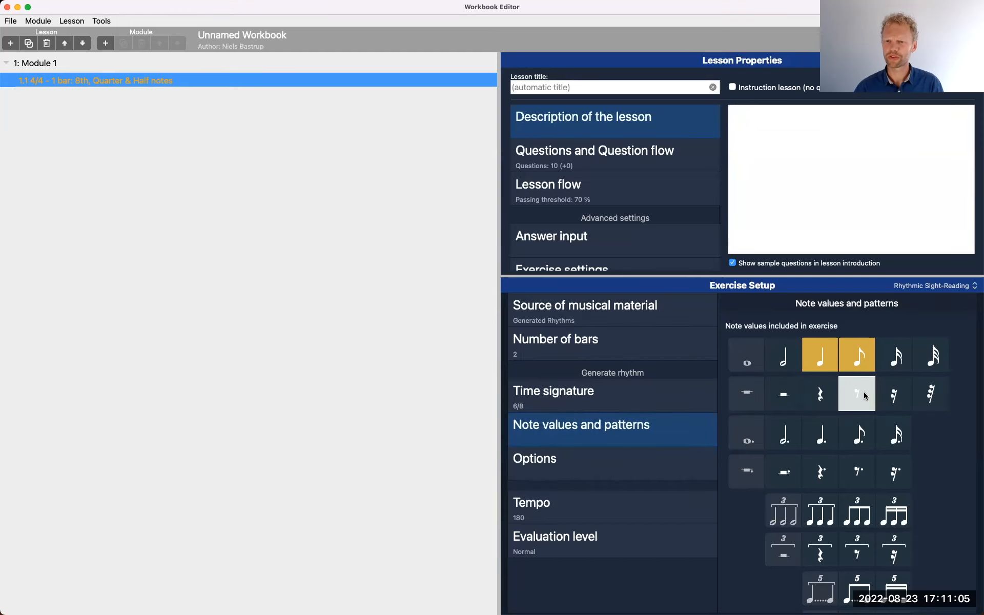
{"action": "left_click", "coordinate": [825, 440]}
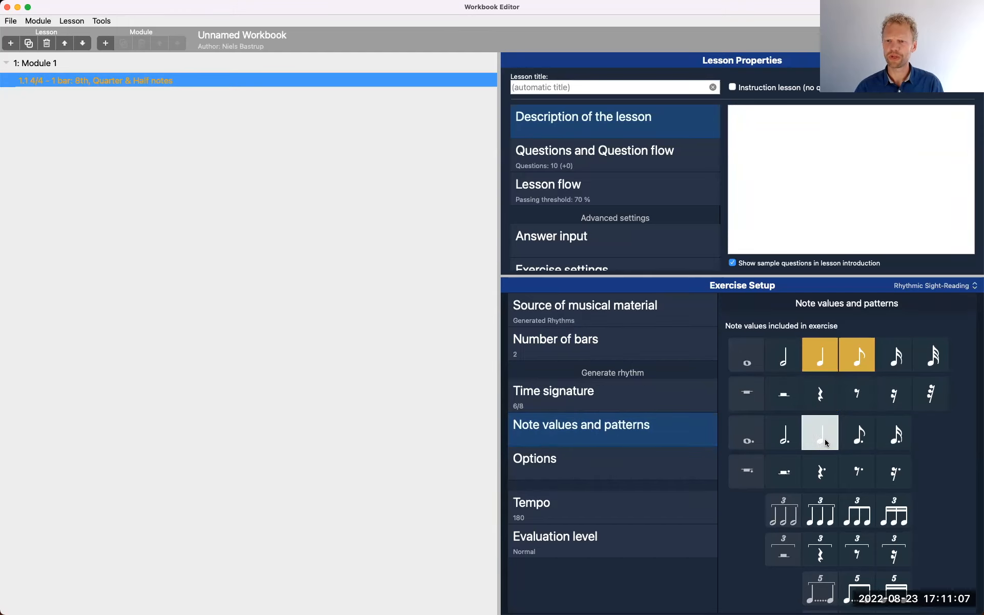
{"action": "scroll", "coordinate": [846, 404], "scroll_direction": "down", "scroll_amount": 1}
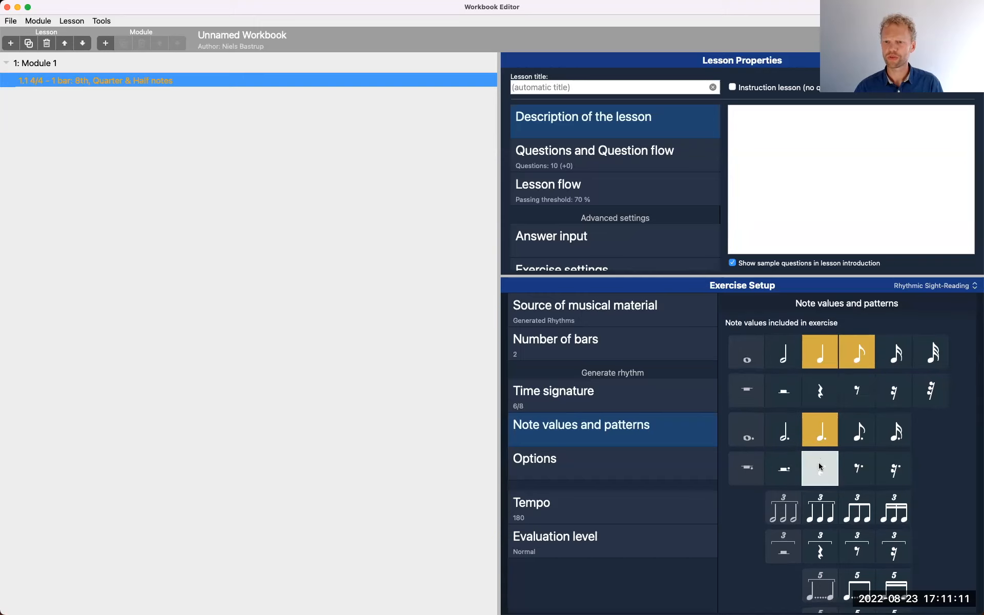
{"action": "left_click", "coordinate": [819, 394]}
{"action": "left_click", "coordinate": [856, 394]}
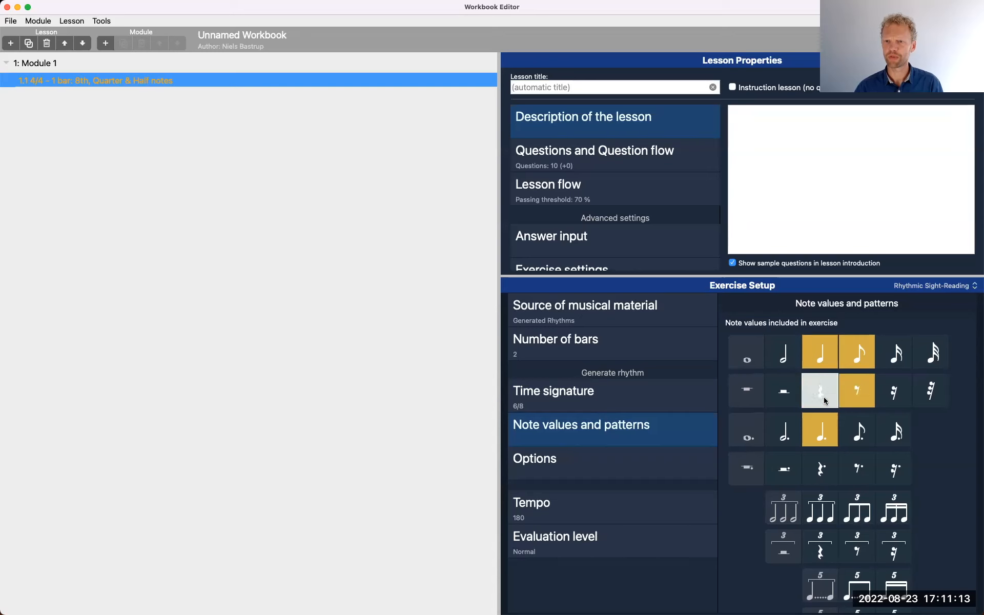
Include the special patterns of two beamed eighth notes and three beamed eighth notes in the exercise
{"action": "scroll", "coordinate": [847, 431], "scroll_direction": "down", "scroll_amount": 1}
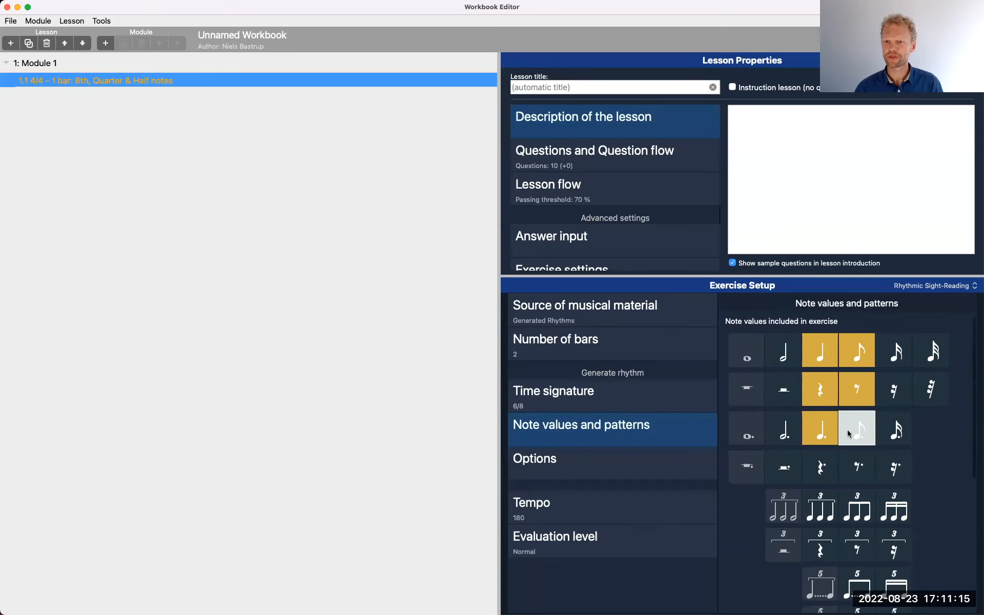
{"action": "scroll", "coordinate": [848, 433], "scroll_direction": "down", "scroll_amount": 10}
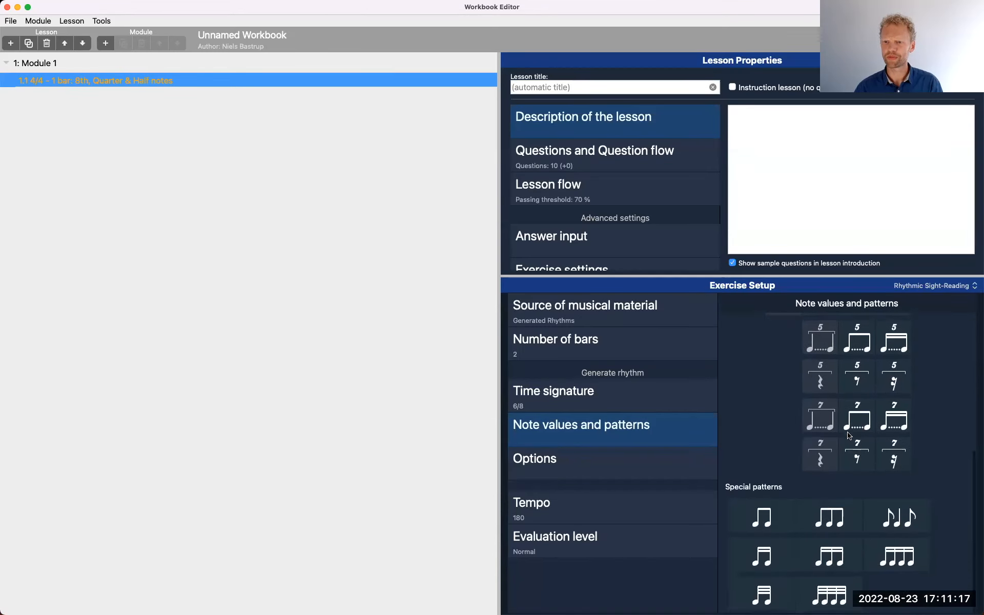
{"action": "left_click", "coordinate": [843, 523]}
{"action": "left_click", "coordinate": [762, 518]}
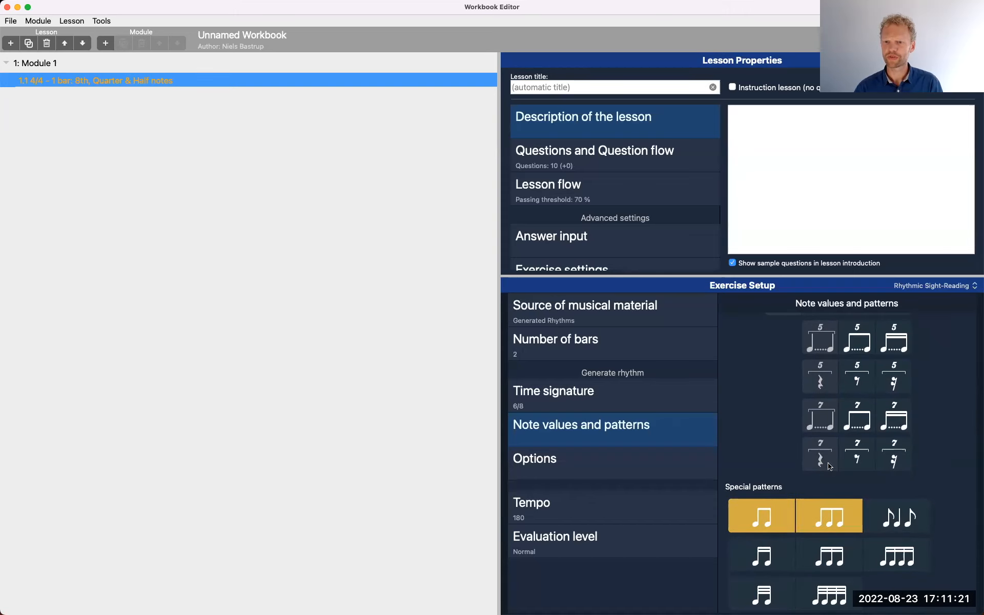
{"action": "left_click", "coordinate": [841, 515]}
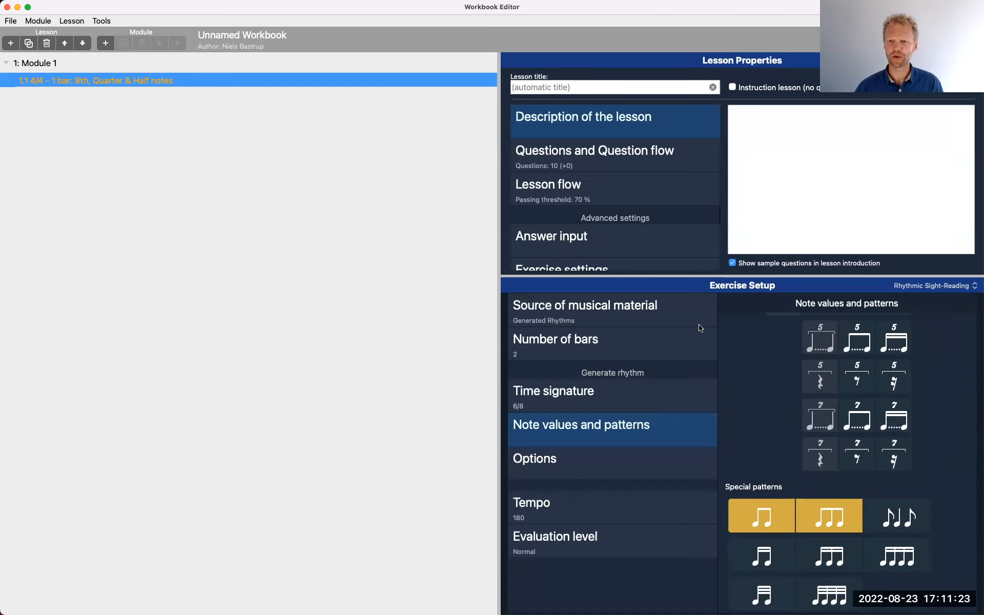
Enable ties in the options for the generated rhythms
{"action": "left_click", "coordinate": [623, 460]}
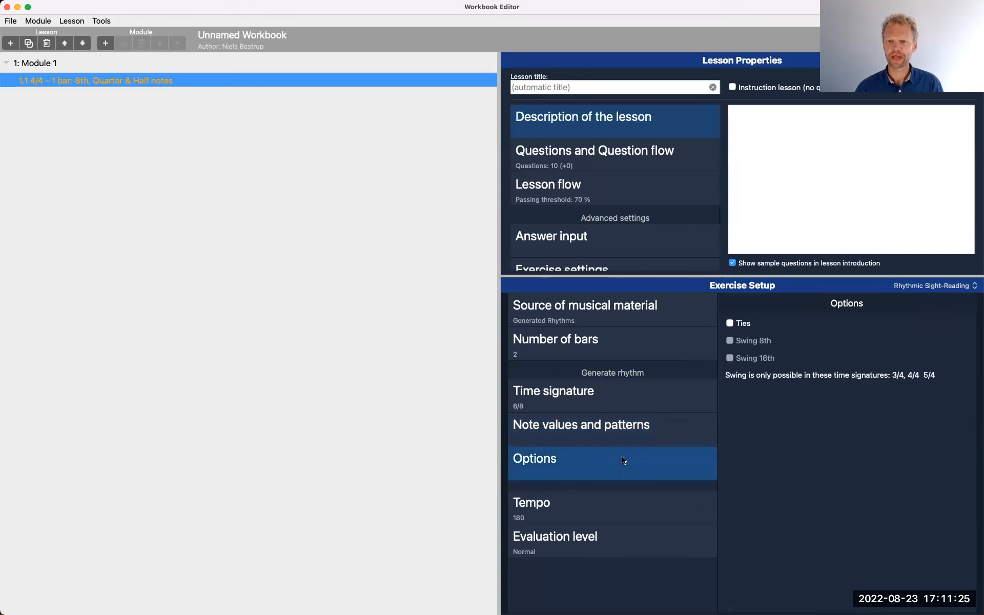
{"action": "left_click", "coordinate": [731, 324]}
{"action": "left_click", "coordinate": [730, 323]}
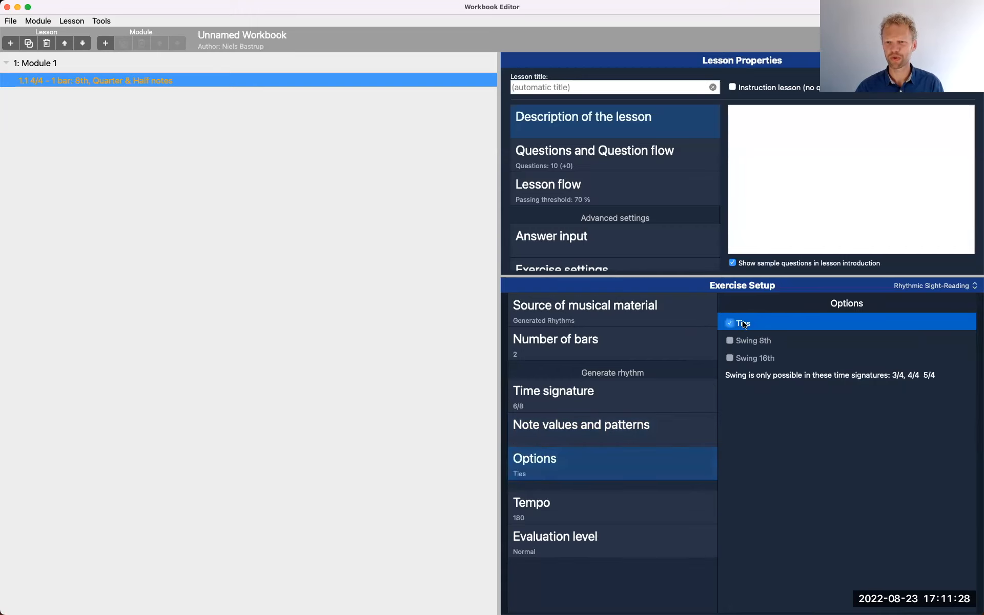
Set the exercise tempo to 110
{"action": "left_click", "coordinate": [610, 504]}
{"action": "left_click", "coordinate": [930, 322]}
{"action": "left_click", "coordinate": [929, 322]}
{"action": "left_click", "coordinate": [929, 323]}
{"action": "left_click", "coordinate": [929, 323]}
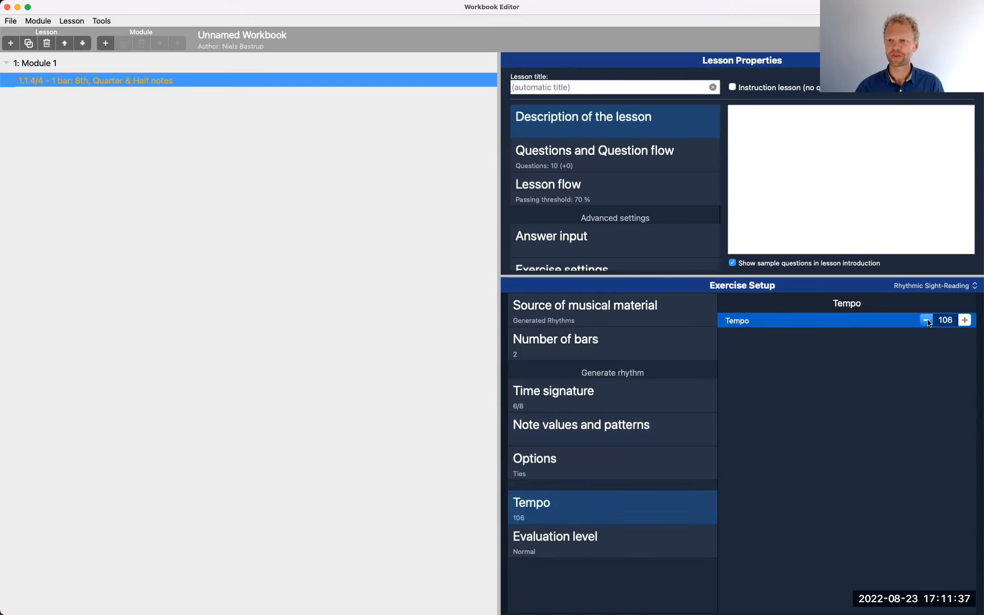
{"action": "left_click", "coordinate": [965, 320]}
{"action": "left_click", "coordinate": [965, 321]}
{"action": "left_click", "coordinate": [965, 321]}
{"action": "left_click", "coordinate": [965, 320]}
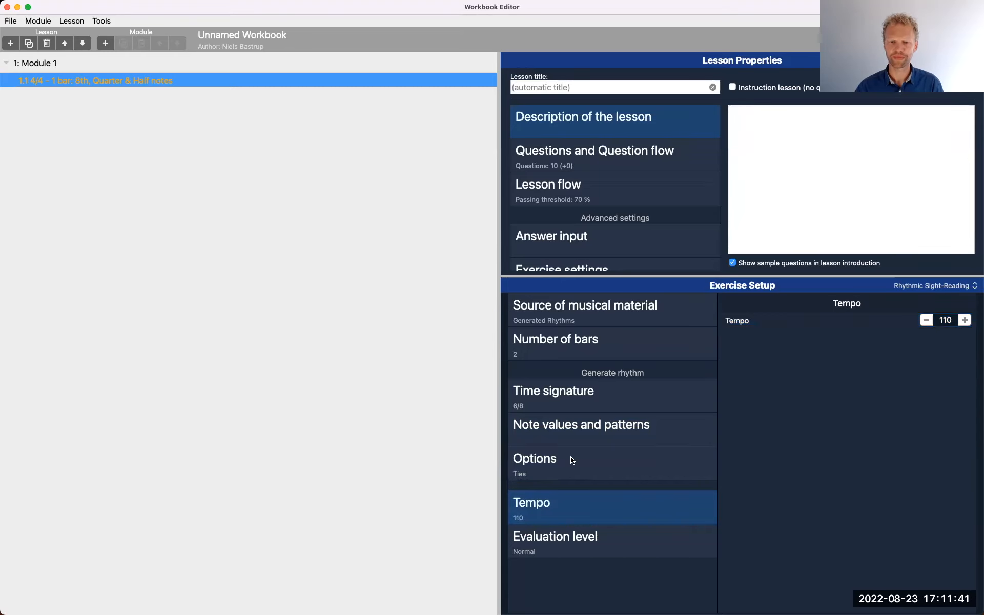
Enlarge the Lesson Properties area and enter the lesson description "You can adjust the tempo as you please." below an empty first line
{"action": "left_click_drag", "start_coordinate": [641, 275], "coordinate": [641, 303]}
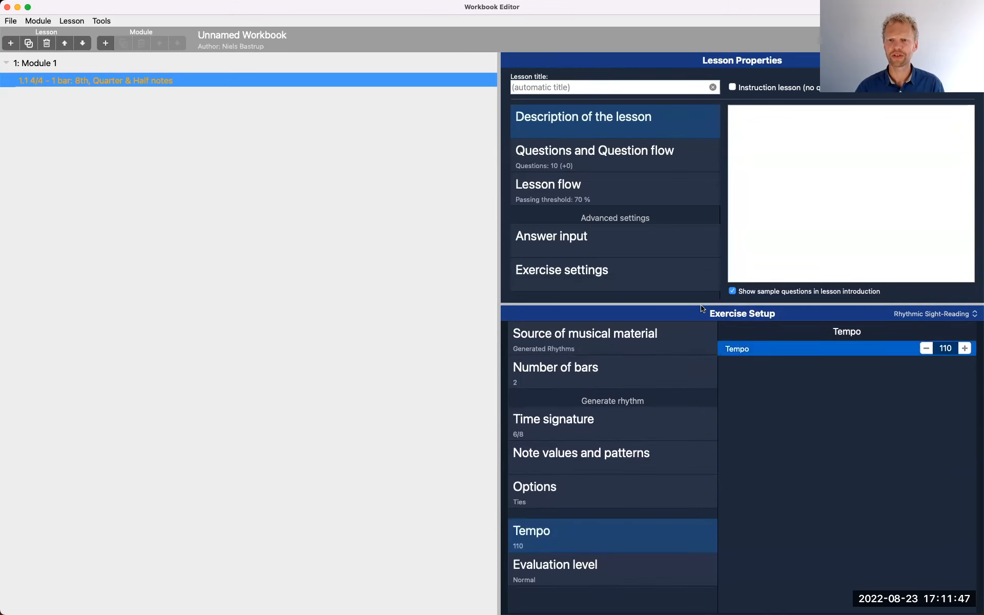
{"action": "left_click_drag", "start_coordinate": [701, 305], "coordinate": [704, 393]}
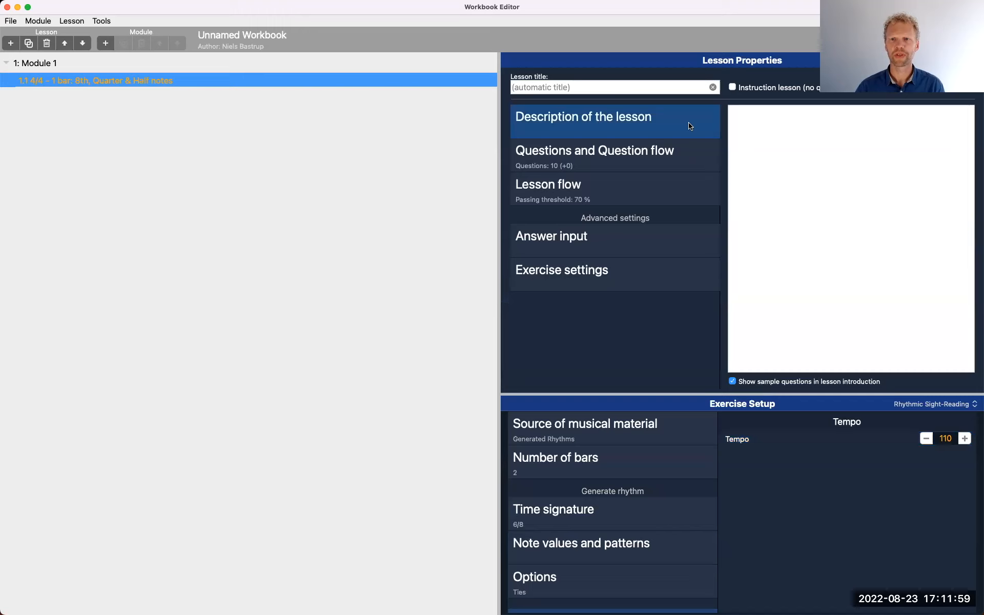
{"action": "left_click", "coordinate": [750, 125]}
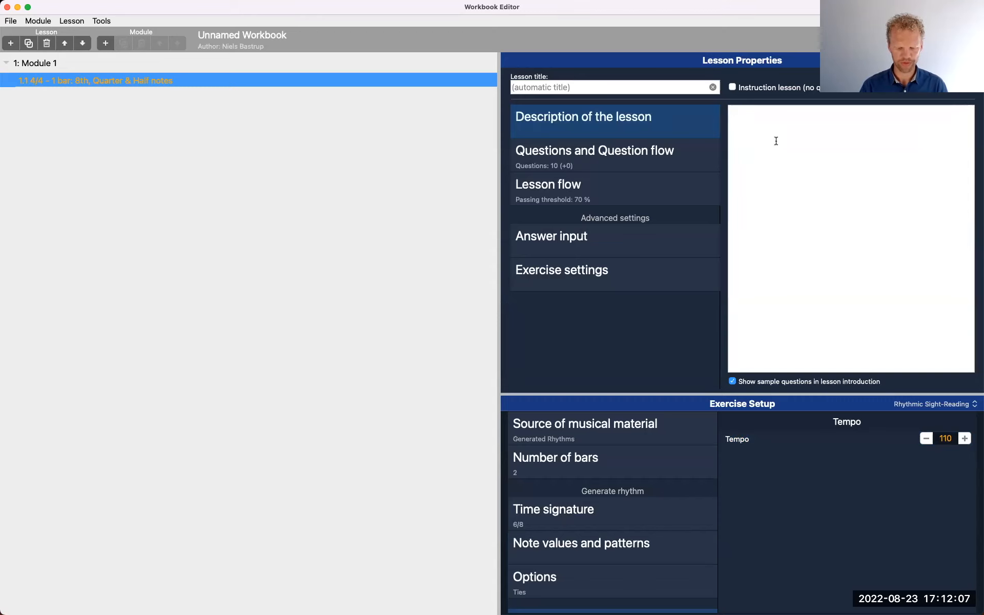
{"action": "key", "text": "Return"}
{"action": "type", "text": "You can adjust the tempo as you please."}
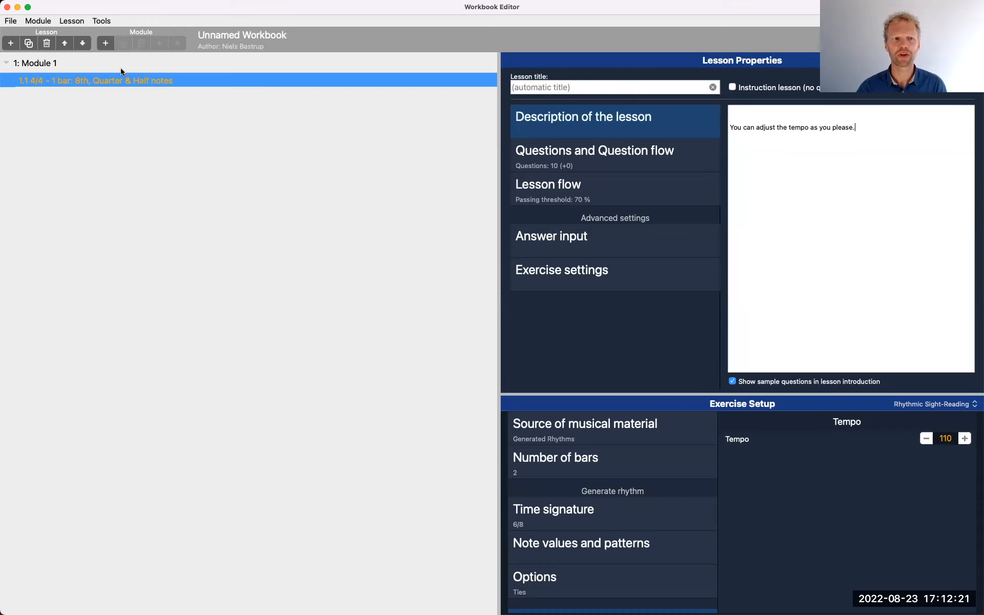
{"action": "left_click", "coordinate": [111, 84]}
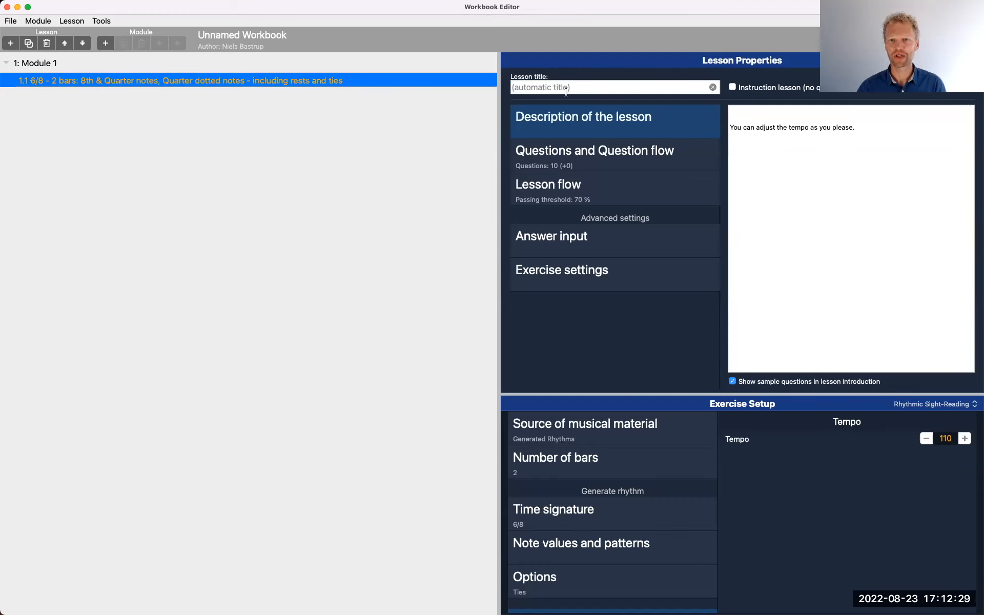
Set the lesson to 8 questions and 8 supplementary questions
{"action": "left_click", "coordinate": [669, 159]}
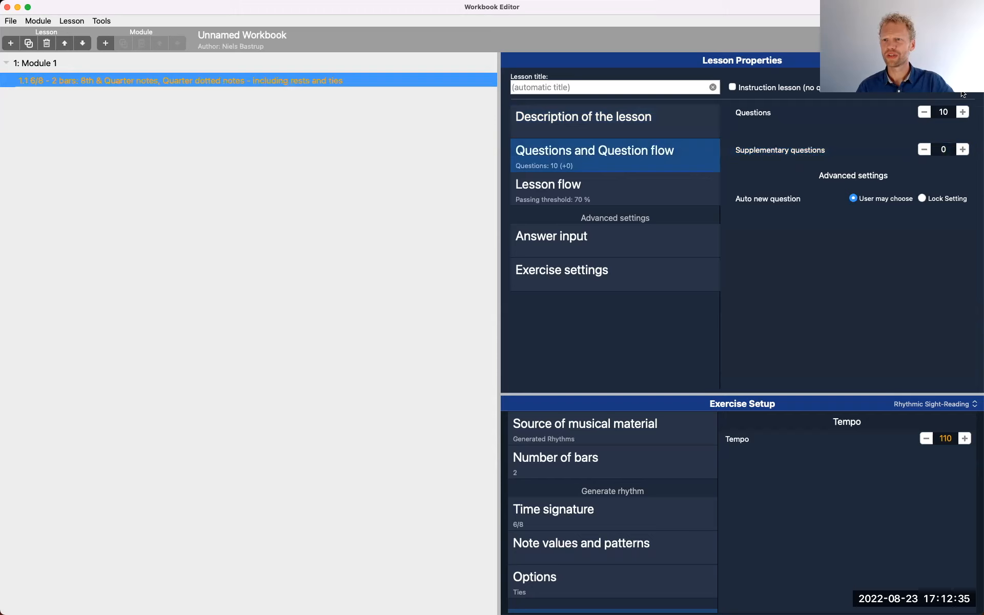
{"action": "left_click", "coordinate": [926, 112]}
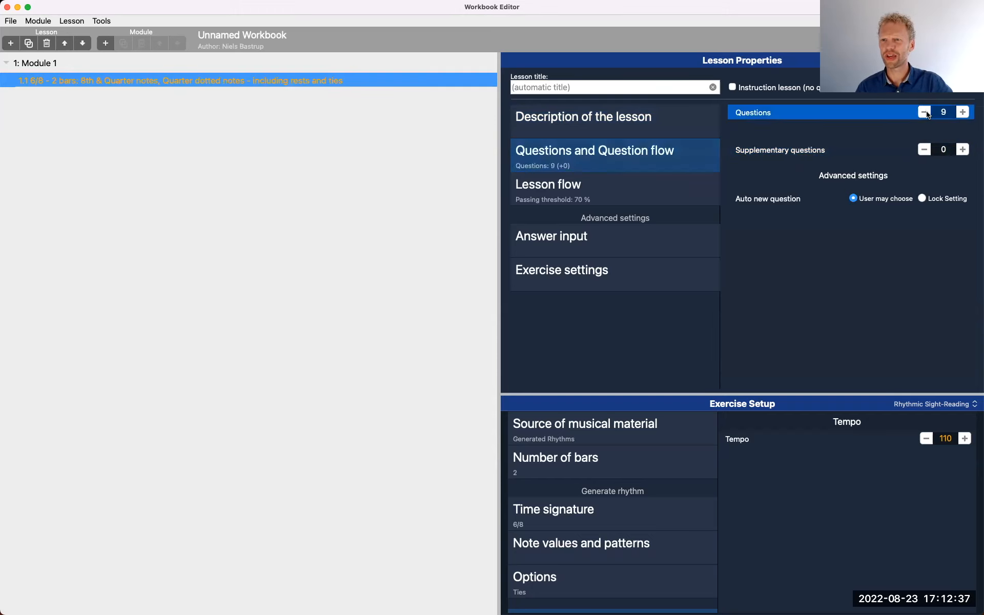
{"action": "left_click", "coordinate": [962, 150]}
{"action": "left_click", "coordinate": [962, 150]}
{"action": "left_click", "coordinate": [962, 150]}
{"action": "left_click", "coordinate": [962, 150]}
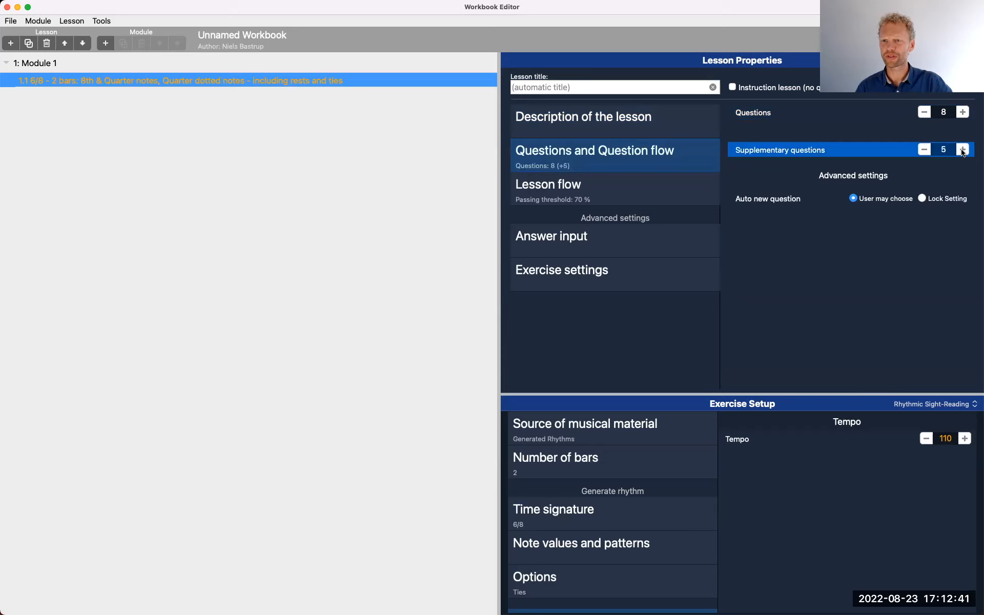
{"action": "left_click", "coordinate": [962, 150]}
{"action": "left_click", "coordinate": [962, 150]}
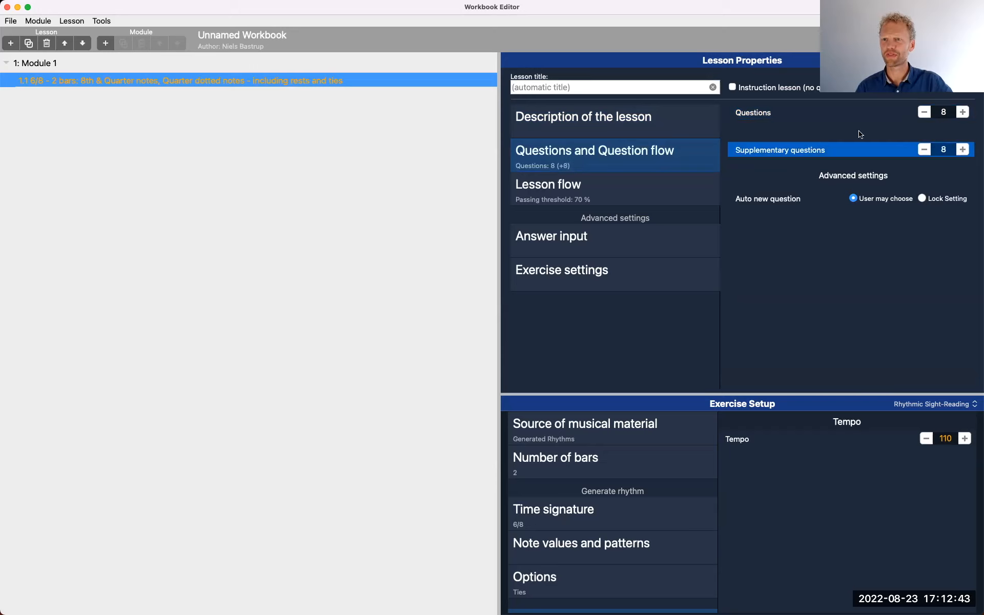
{"action": "left_click", "coordinate": [786, 112]}
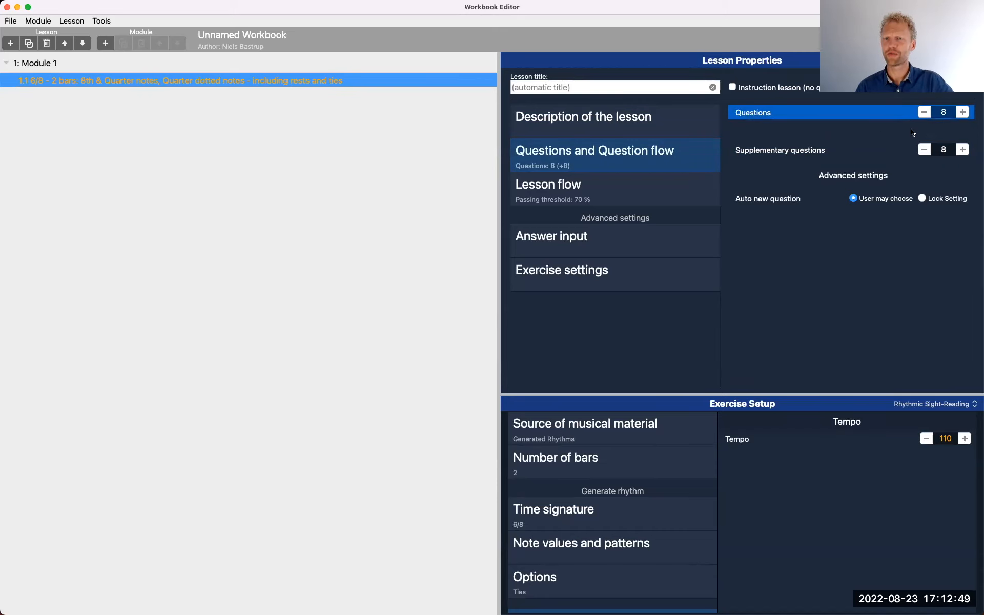
{"action": "left_click", "coordinate": [902, 150]}
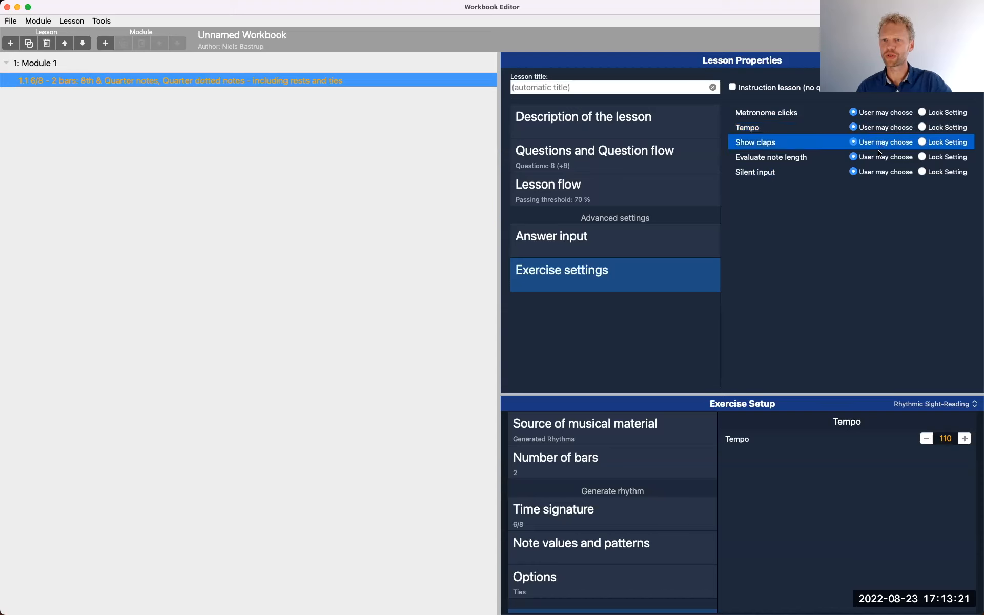
Lock the lesson's Evaluate note length setting to On
{"action": "left_click", "coordinate": [925, 157]}
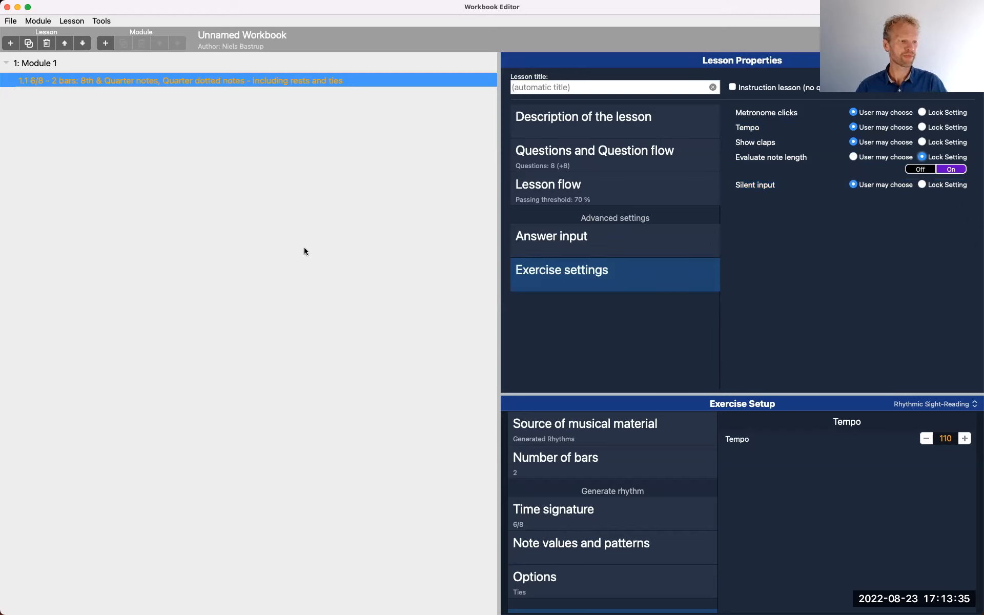
Title the workbook "Theory WB1" in its properties
{"action": "left_click", "coordinate": [261, 36]}
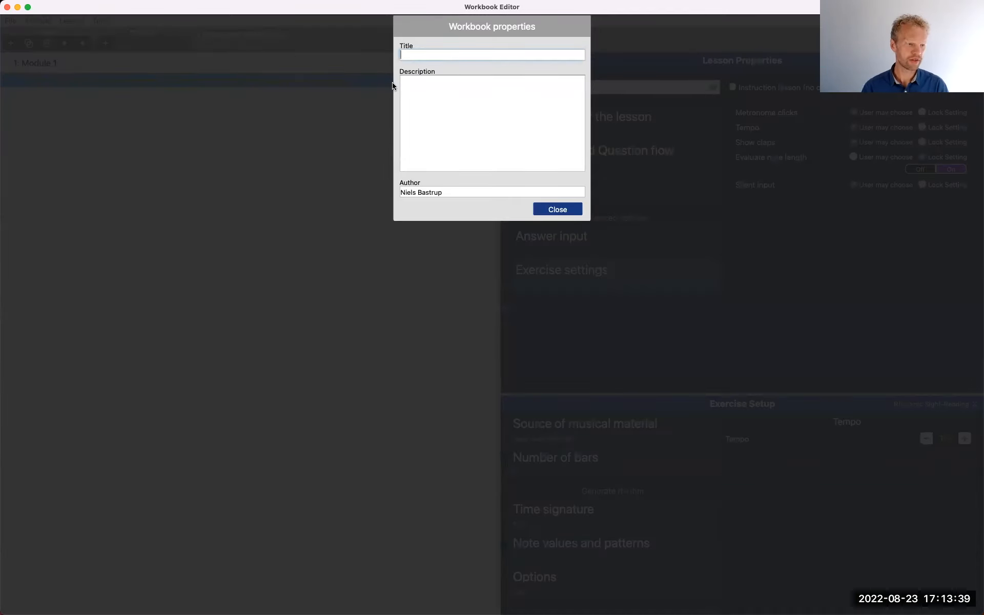
{"action": "type", "text": "Teho"}
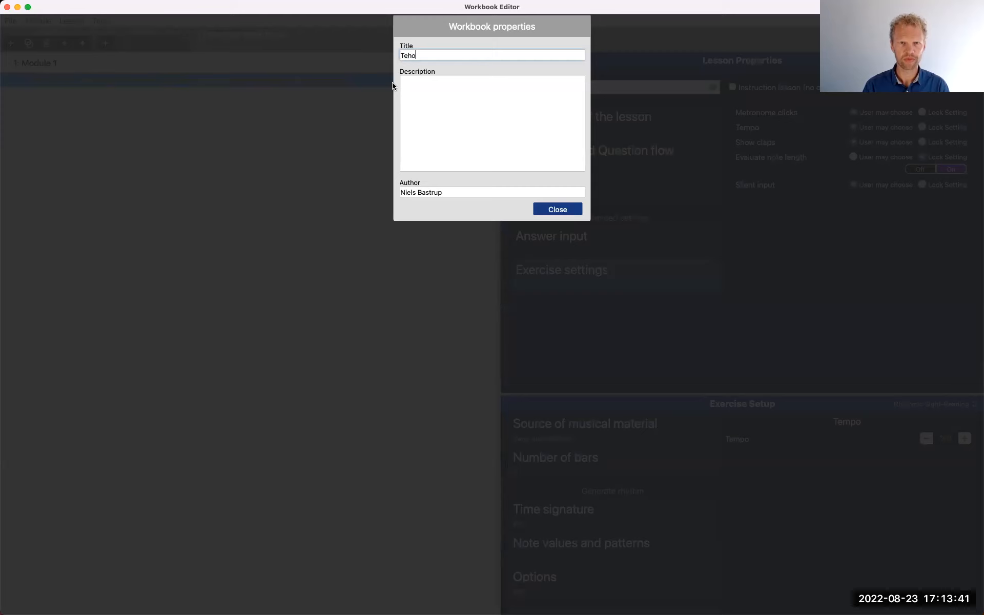
{"action": "key", "text": "BackSpace"}
{"action": "key", "text": "BackSpace"}
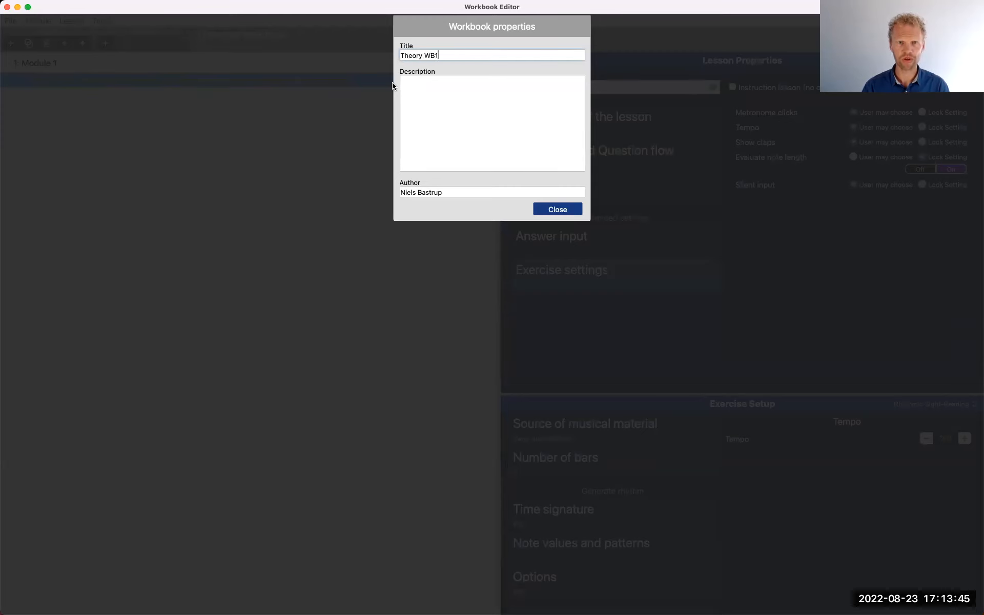
{"action": "left_click", "coordinate": [563, 212]}
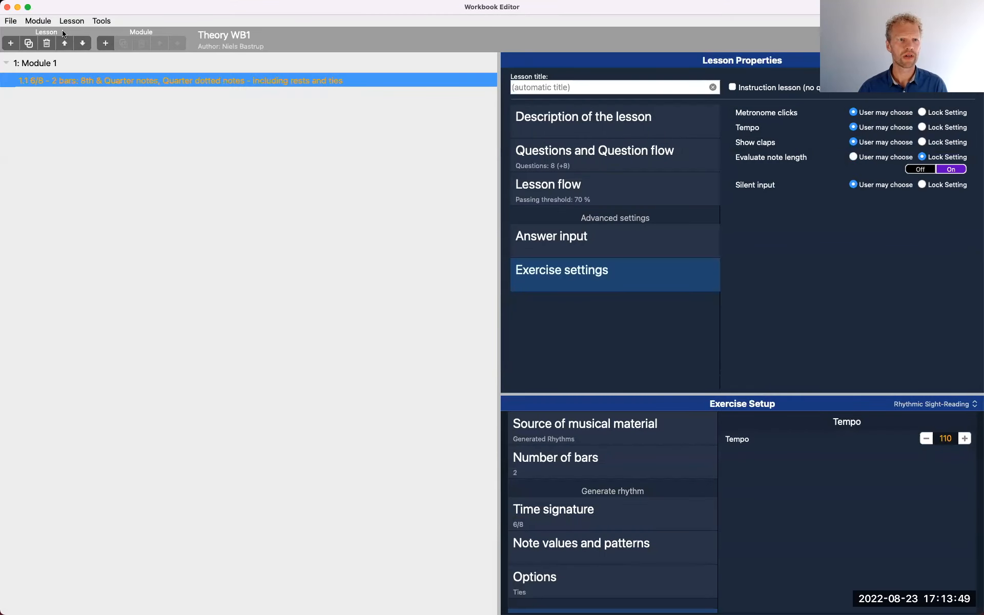
Save the workbook as "Theory WB1" in the Desktop folder "EarMaster Workbooks, desktop"
{"action": "left_click", "coordinate": [19, 20]}
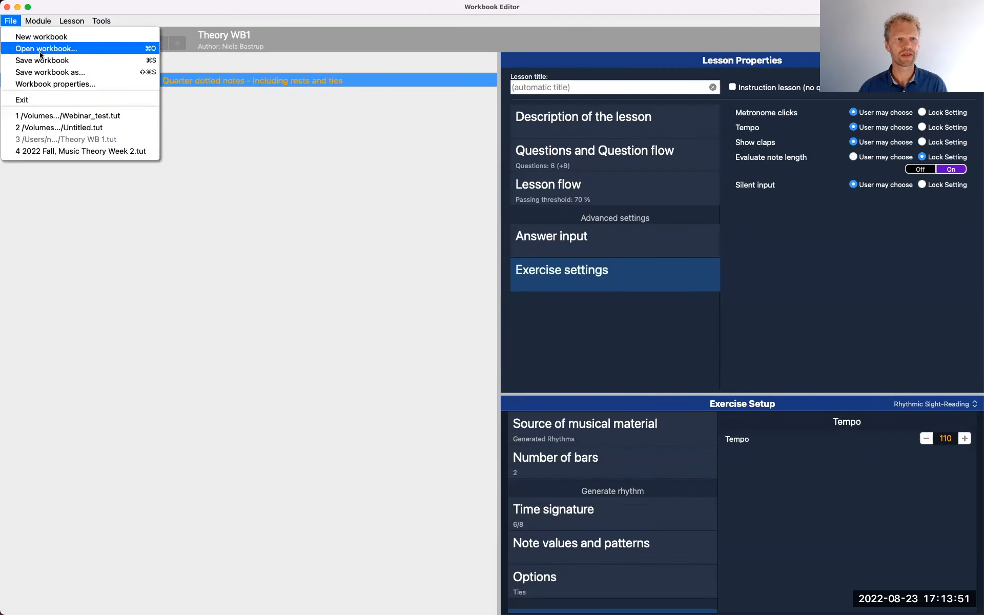
{"action": "left_click", "coordinate": [71, 74]}
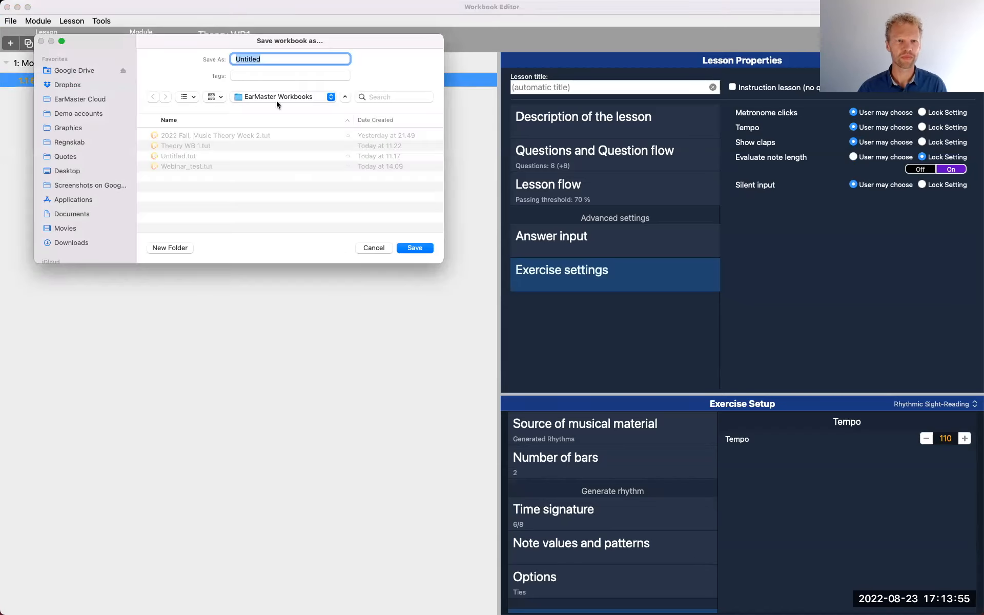
{"action": "left_click", "coordinate": [277, 98]}
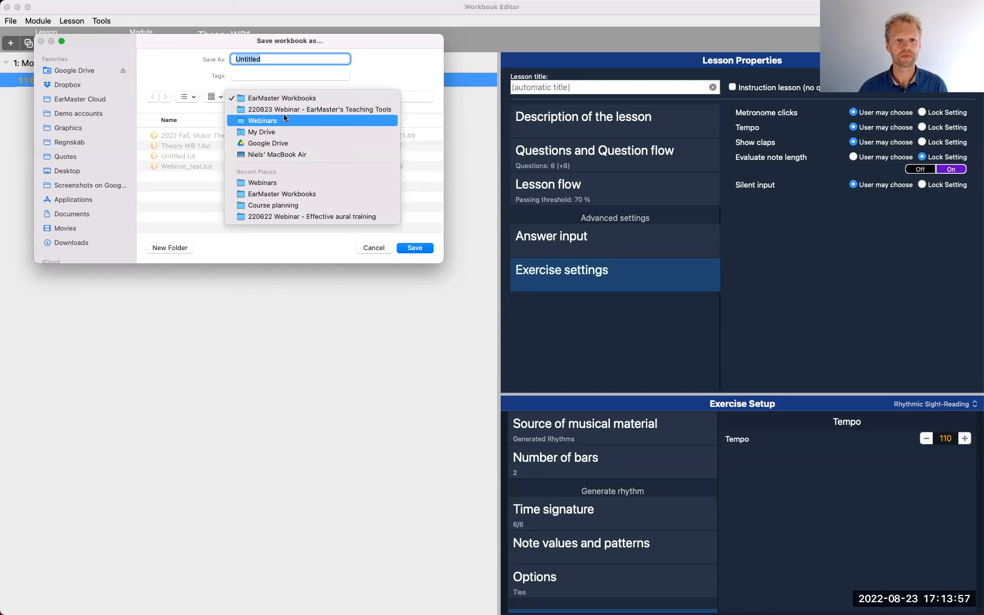
{"action": "left_click", "coordinate": [72, 172]}
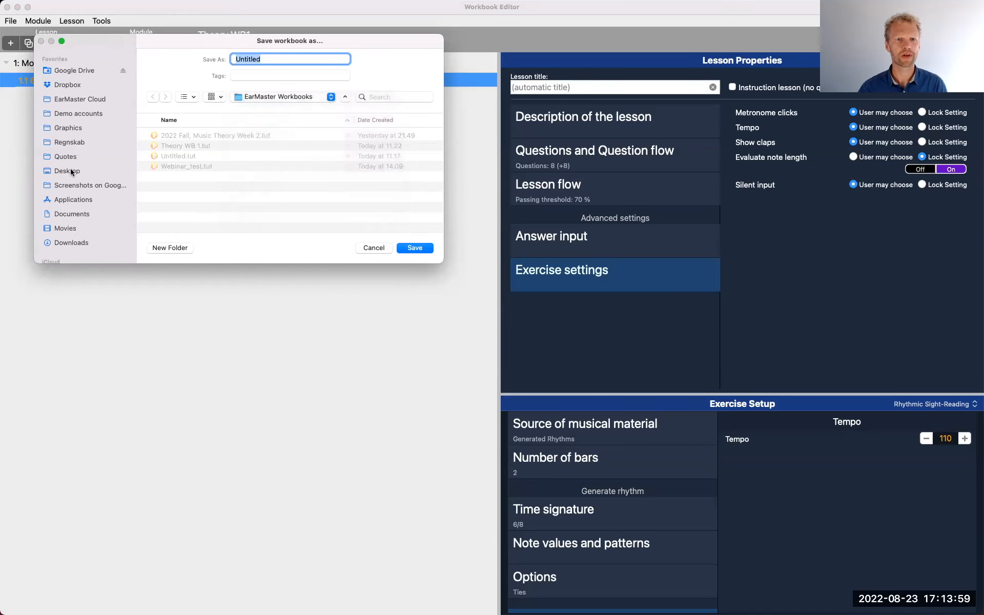
{"action": "left_click", "coordinate": [72, 171]}
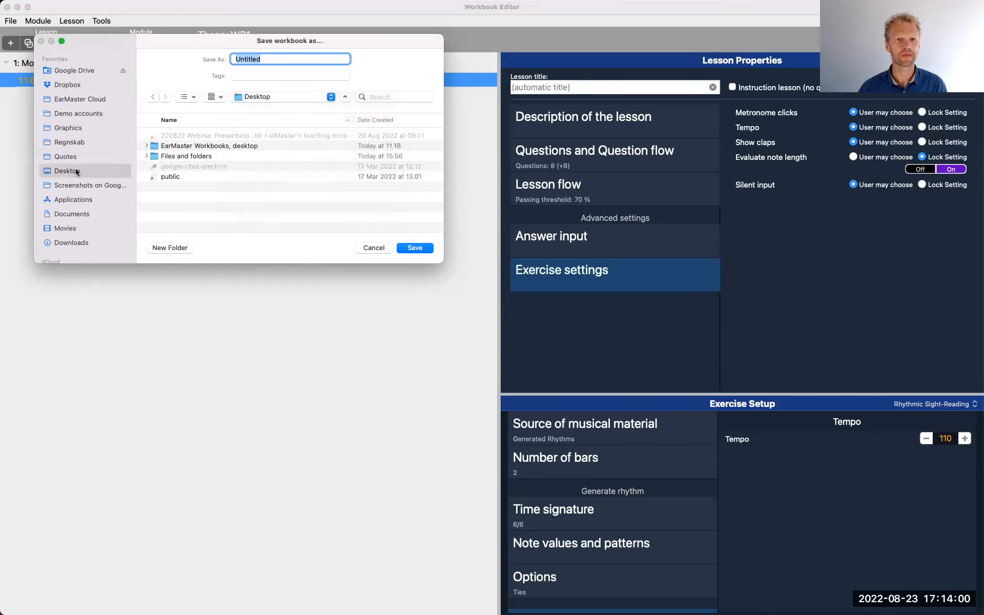
{"action": "double_click", "coordinate": [196, 148]}
{"action": "double_click", "coordinate": [255, 59]}
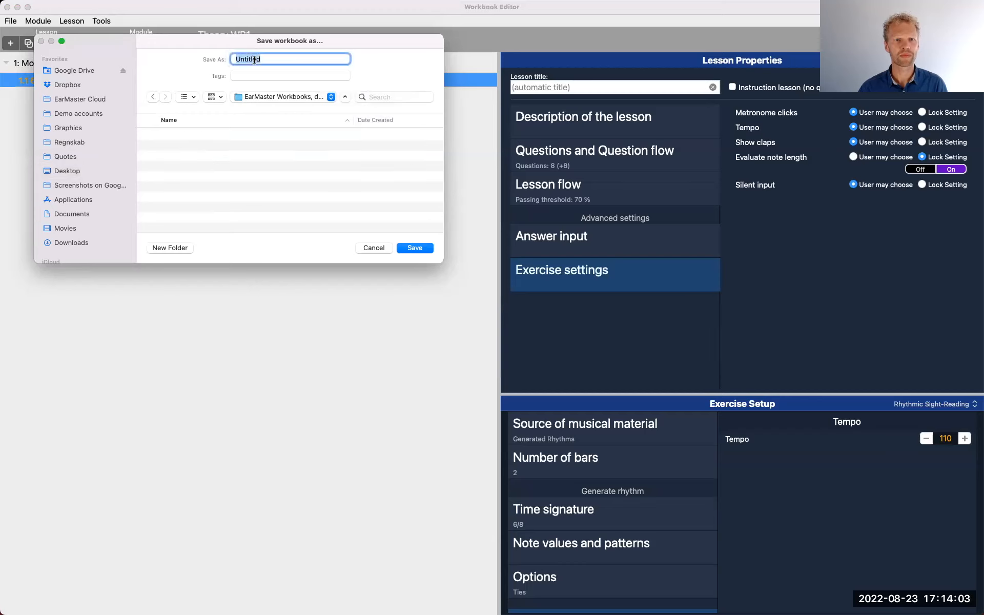
{"action": "type", "text": "Theory WB1"}
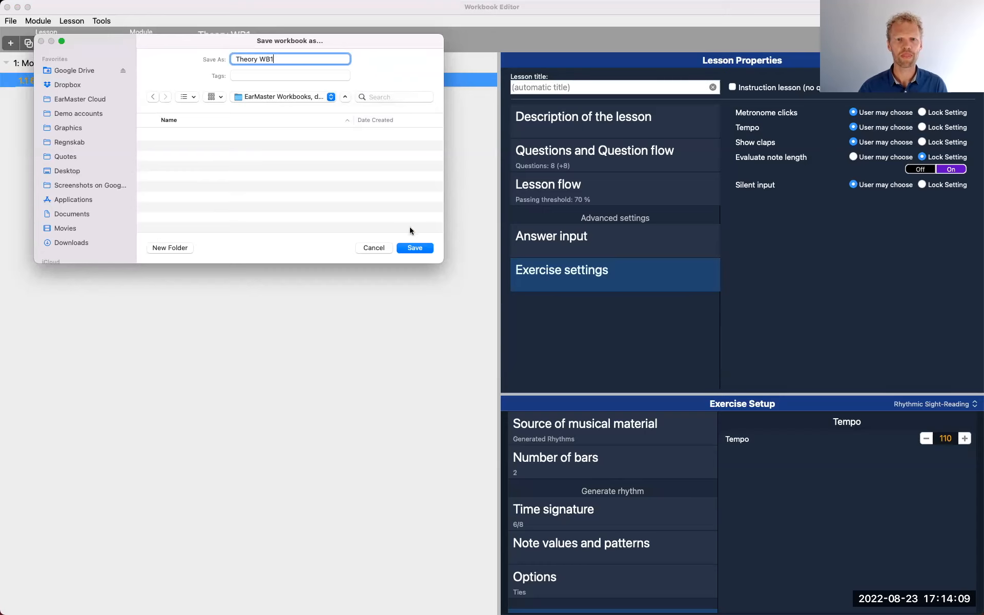
{"action": "left_click", "coordinate": [415, 248]}
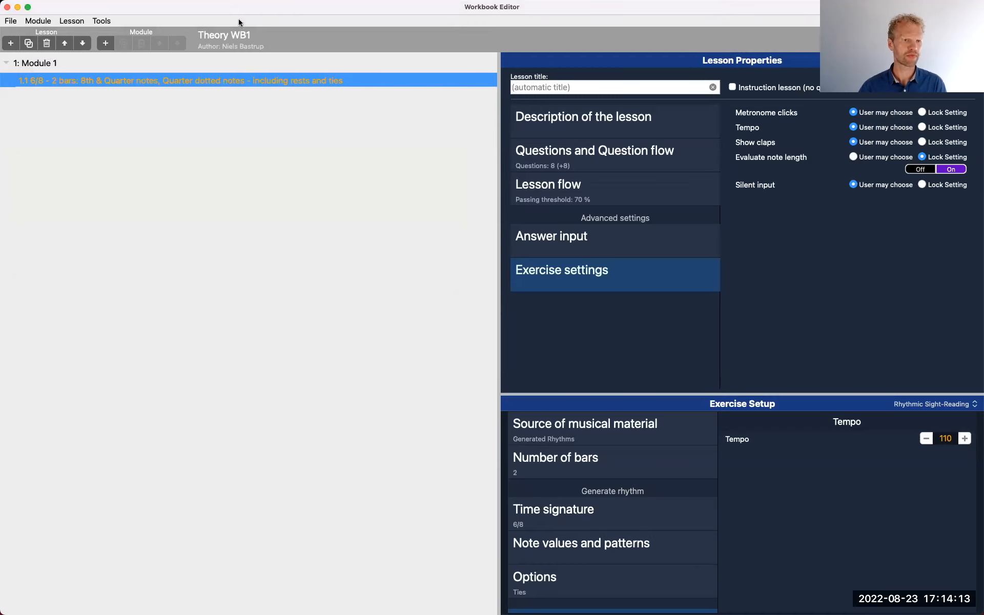
Change the workbook's title to "Music Theory, Fall 2022, module 1"
{"action": "left_click", "coordinate": [239, 33]}
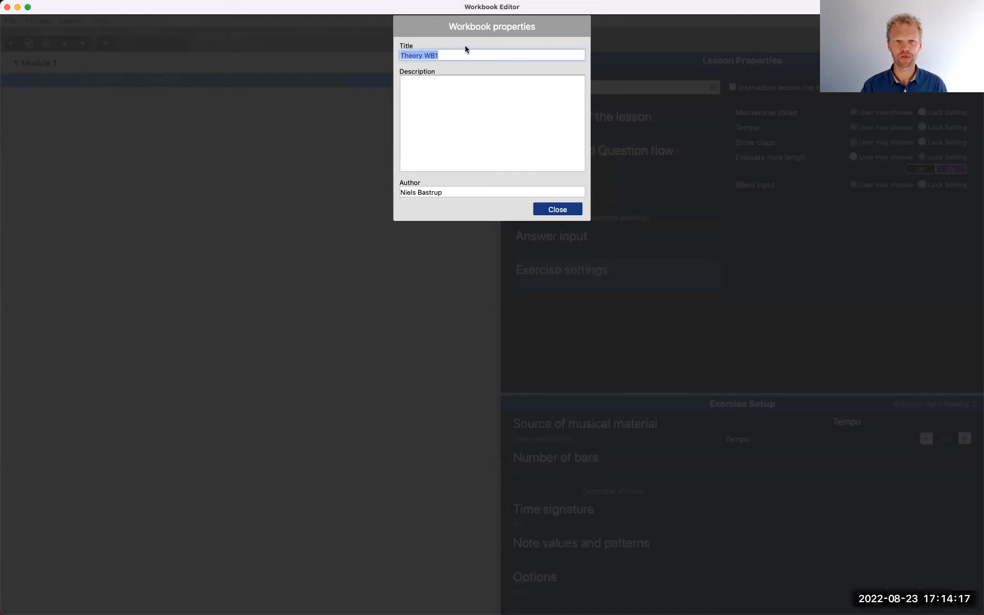
{"action": "type", "text": "Music Theory"}
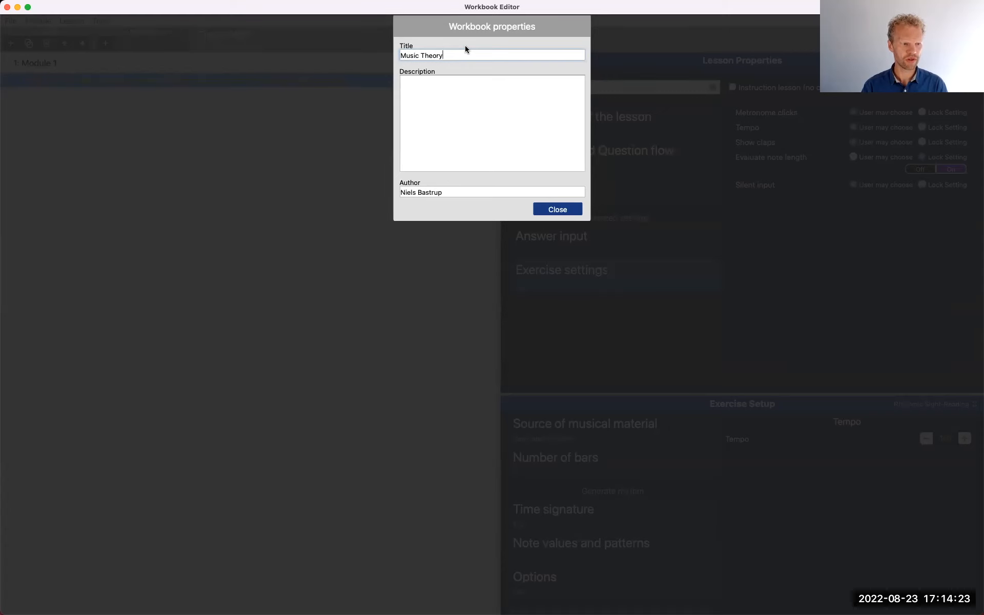
{"action": "type", "text": ", Fall 2"}
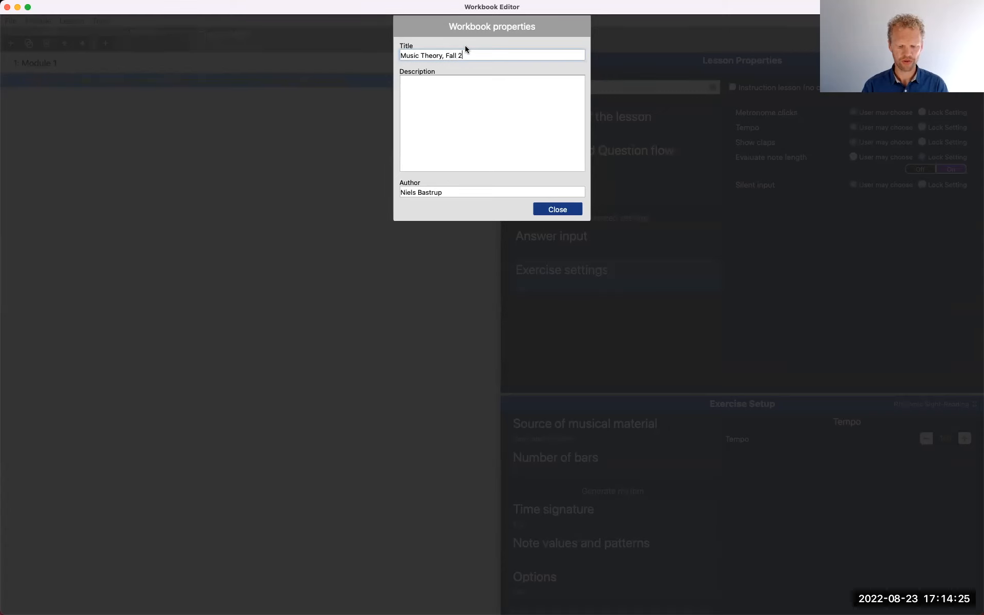
{"action": "type", "text": "022, module 1"}
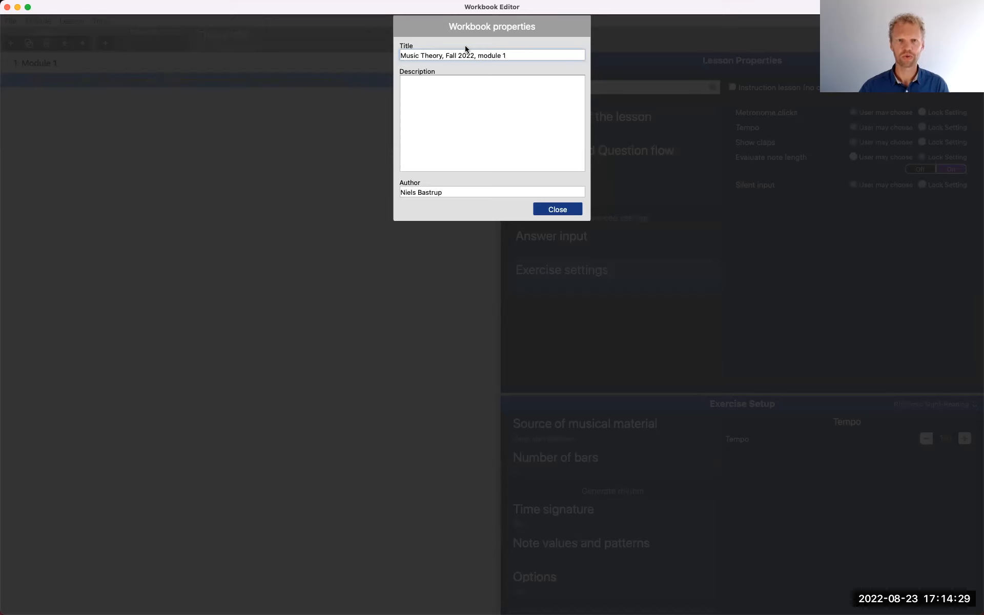
{"action": "left_click", "coordinate": [546, 206]}
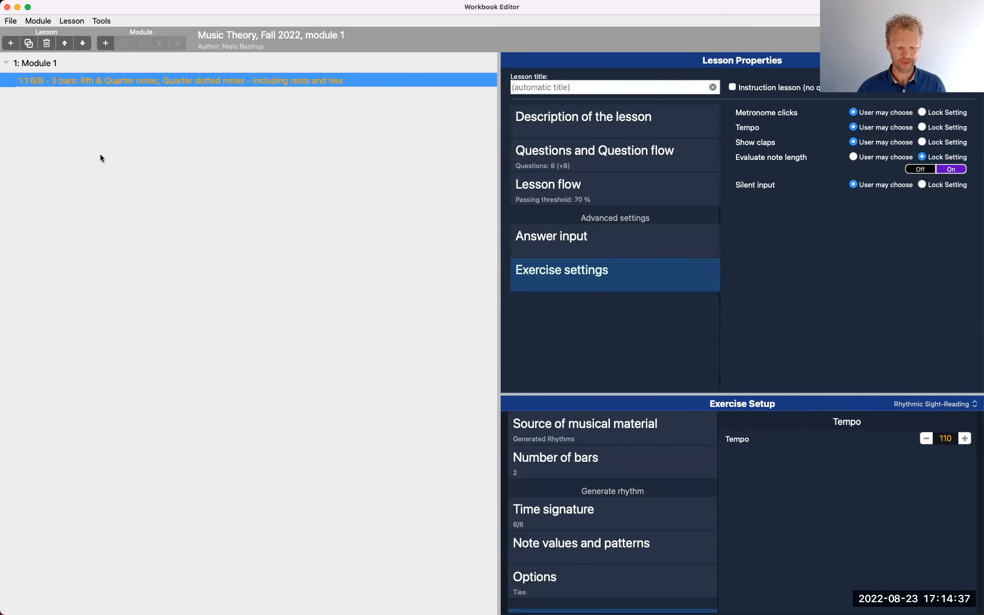
Save the retitled workbook and close the Workbook Editor
{"action": "left_click", "coordinate": [13, 22]}
{"action": "left_click", "coordinate": [31, 60]}
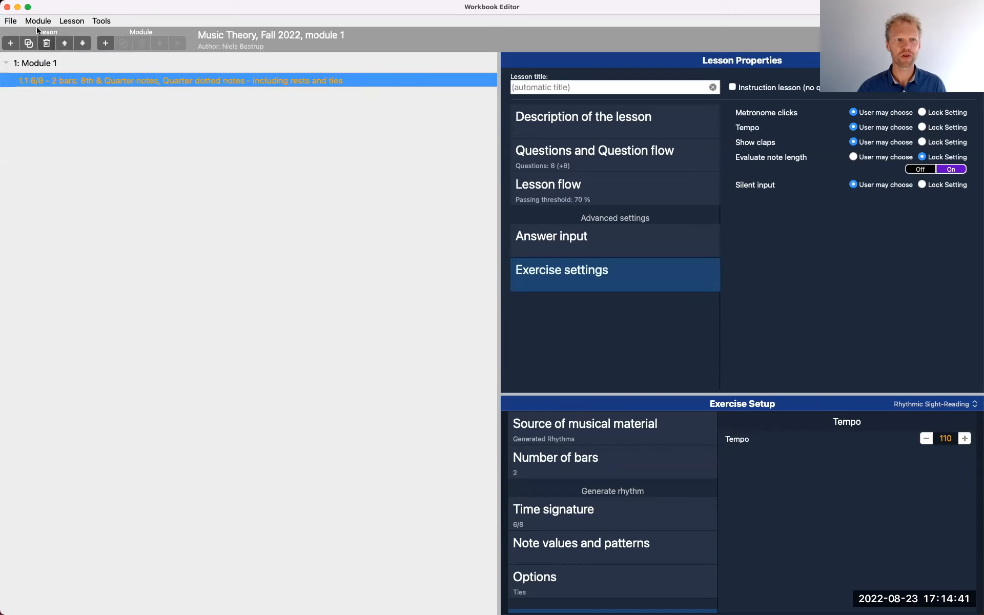
{"action": "left_click", "coordinate": [8, 7]}
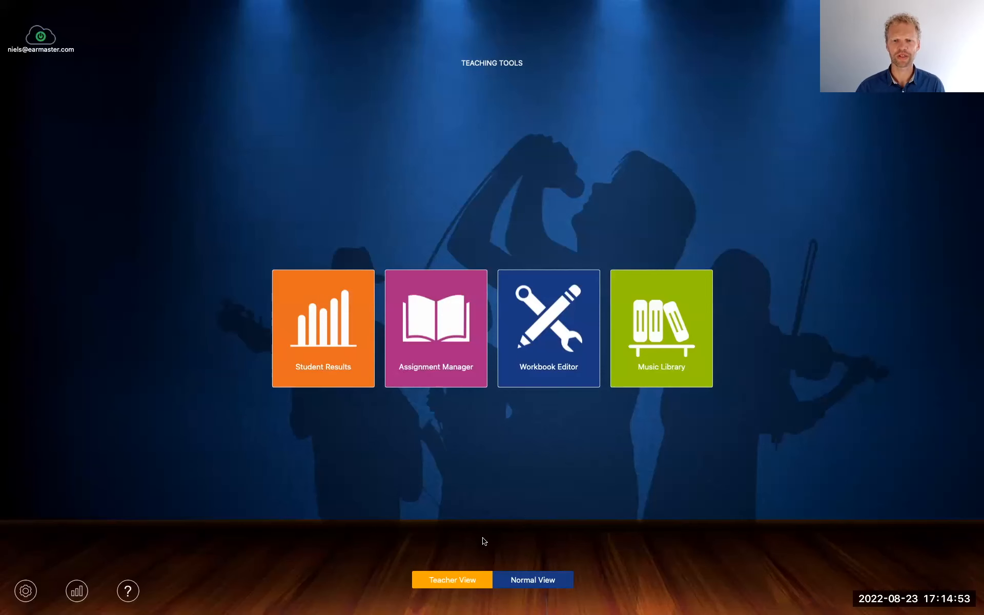
Switch to Normal View and open the workbook Theory WB1.tut from the "EarMaster Workbooks, desktop" folder
{"action": "left_click", "coordinate": [533, 578]}
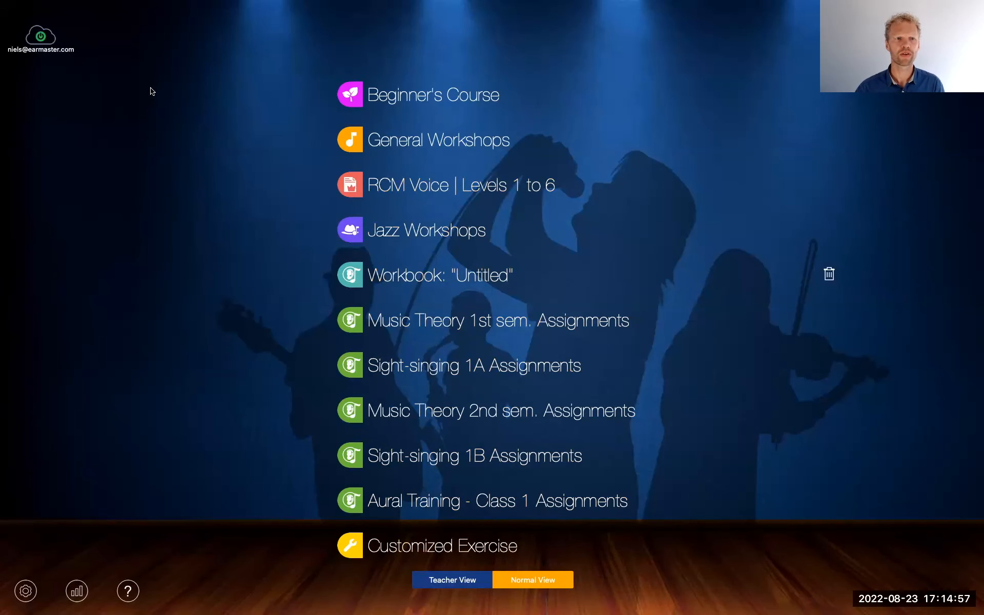
{"action": "left_click", "coordinate": [79, 7]}
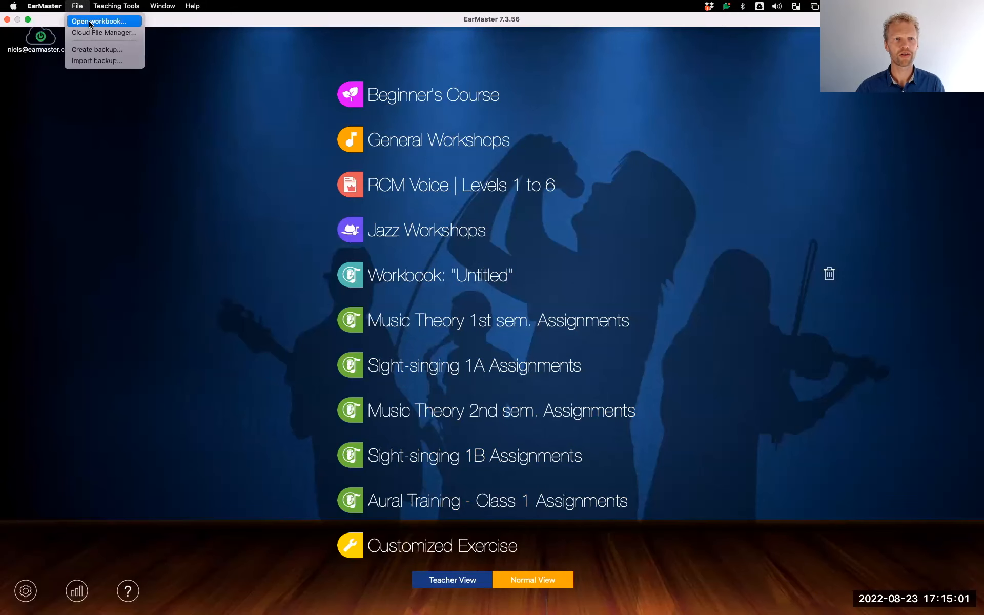
{"action": "left_click", "coordinate": [90, 23]}
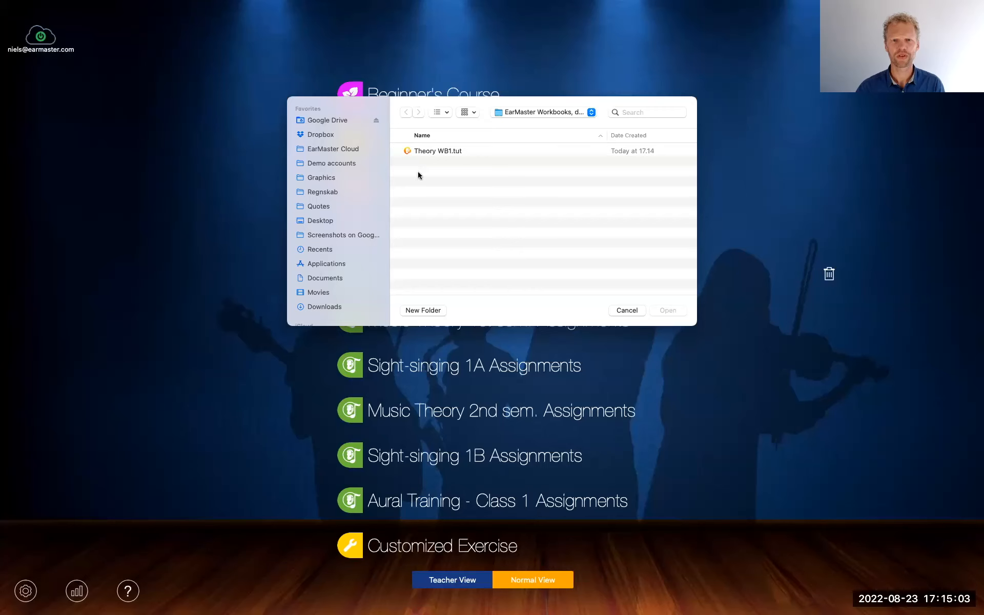
{"action": "left_click", "coordinate": [541, 113]}
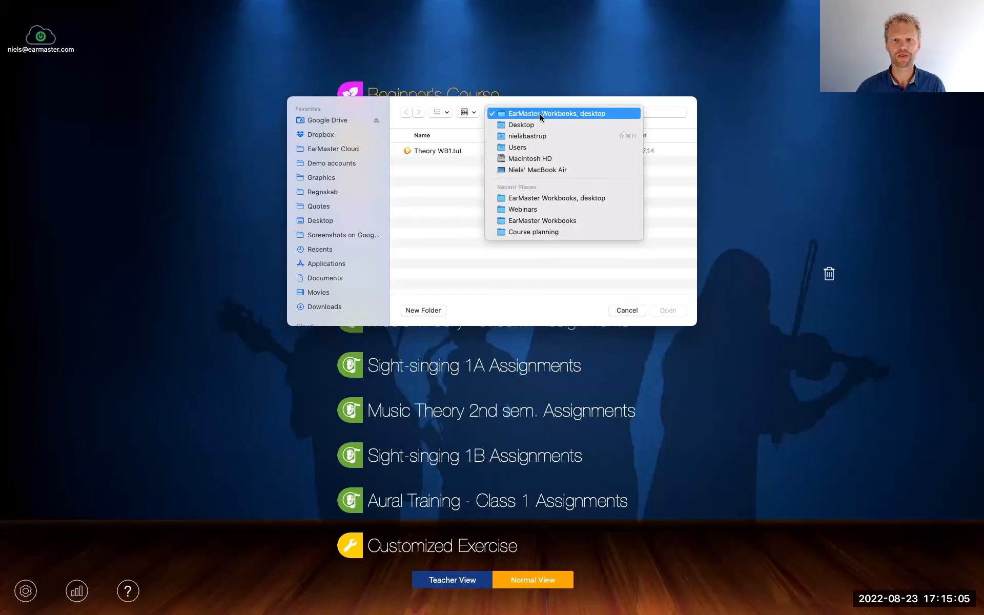
{"action": "left_click", "coordinate": [512, 112]}
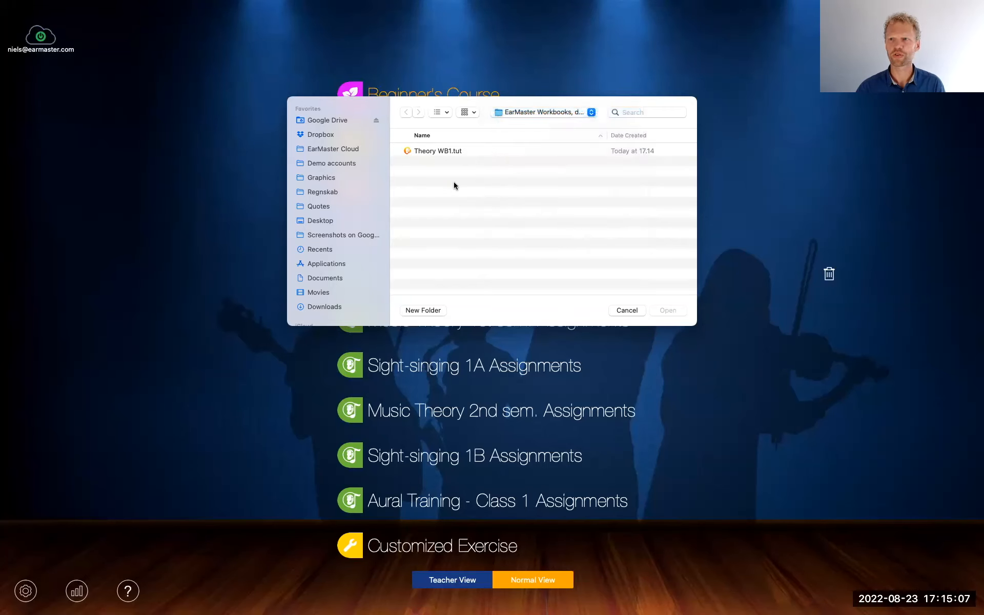
{"action": "left_click", "coordinate": [440, 152]}
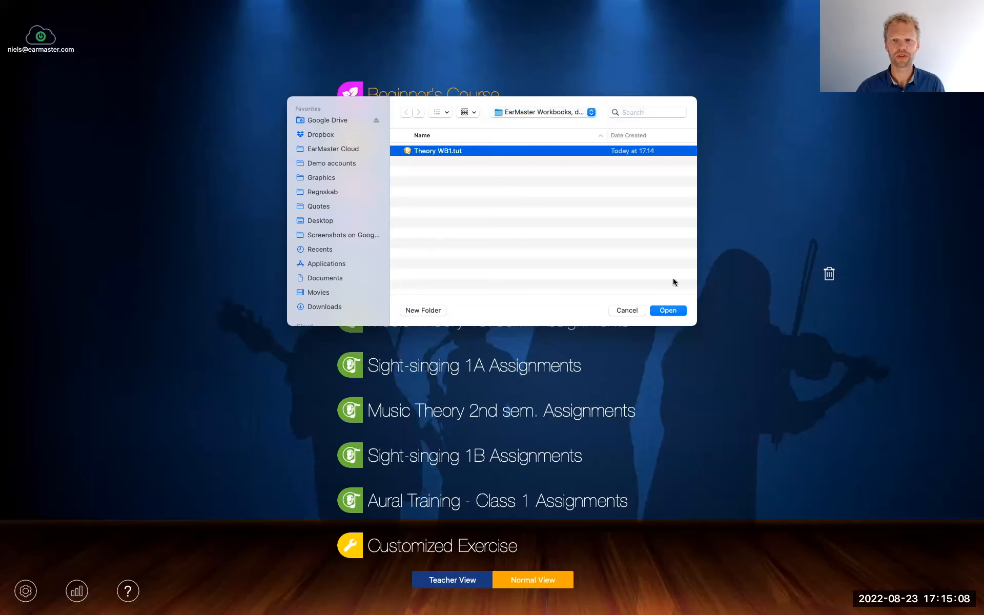
{"action": "left_click", "coordinate": [668, 310]}
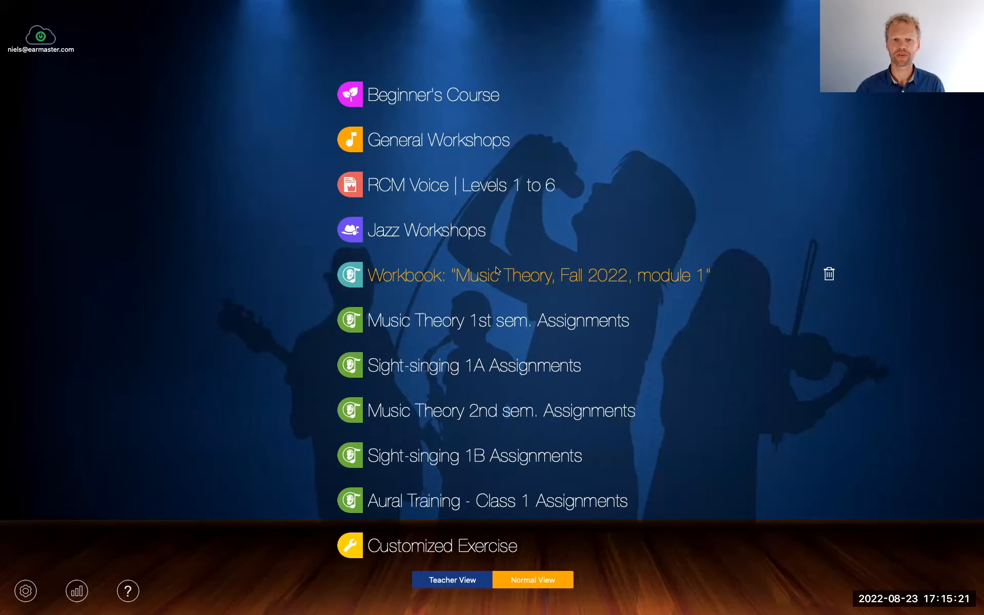
Begin lesson 1.1 of the "Music Theory, Fall 2022, module 1" workbook and display its exercise settings
{"action": "left_click", "coordinate": [421, 283]}
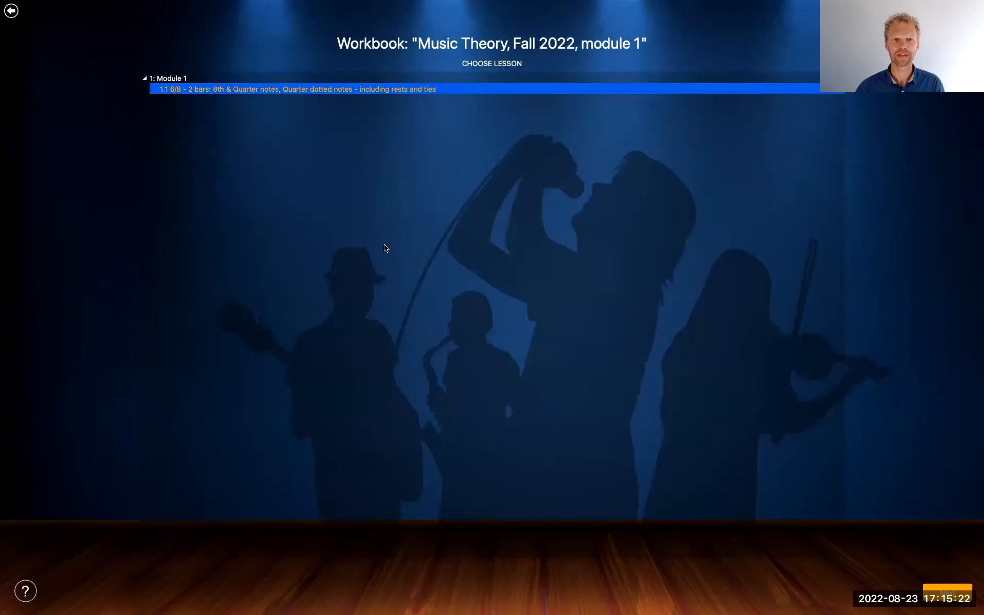
{"action": "left_click", "coordinate": [190, 90]}
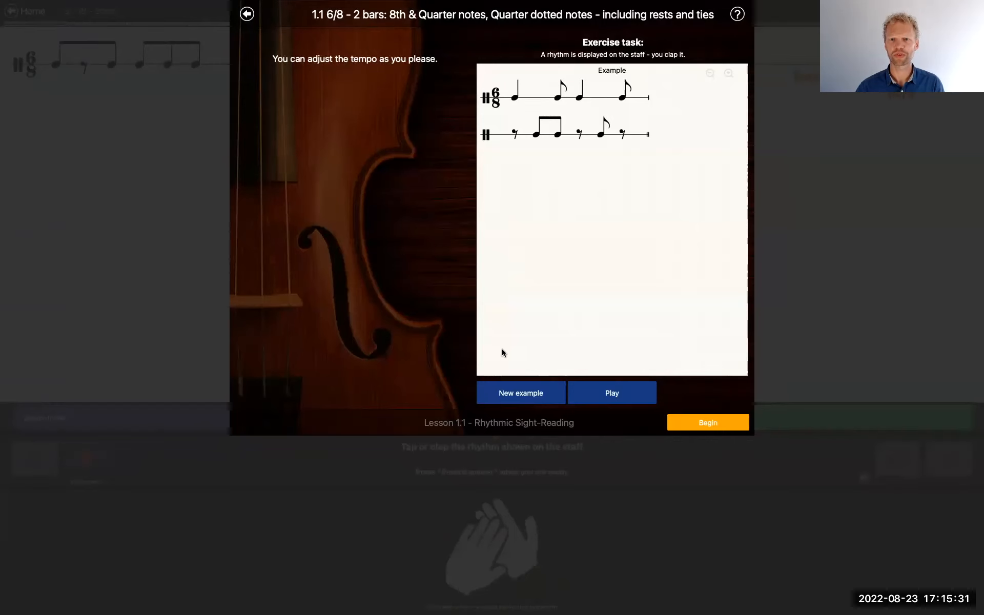
{"action": "left_click", "coordinate": [706, 424]}
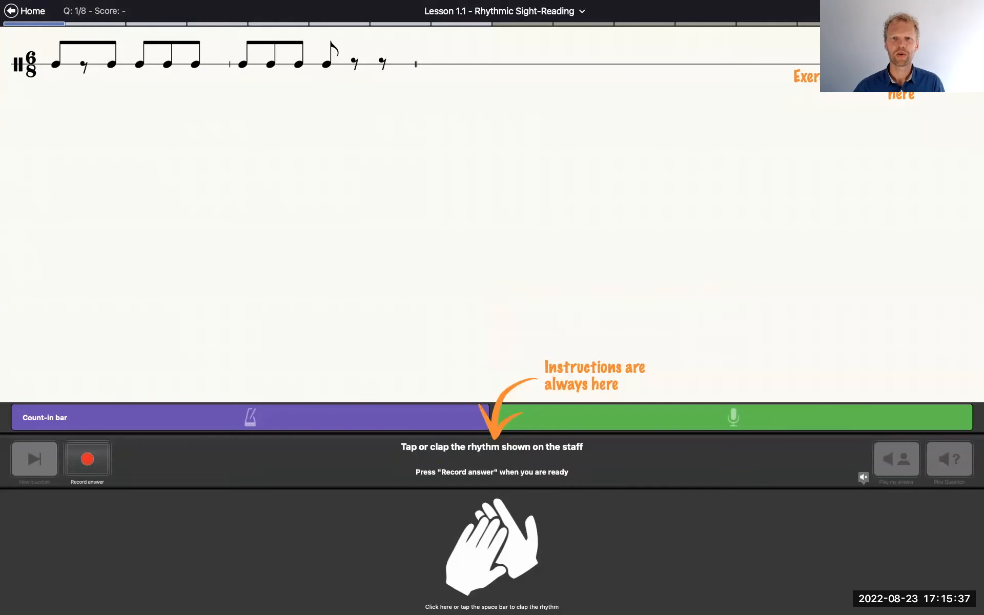
{"action": "left_click", "coordinate": [971, 12]}
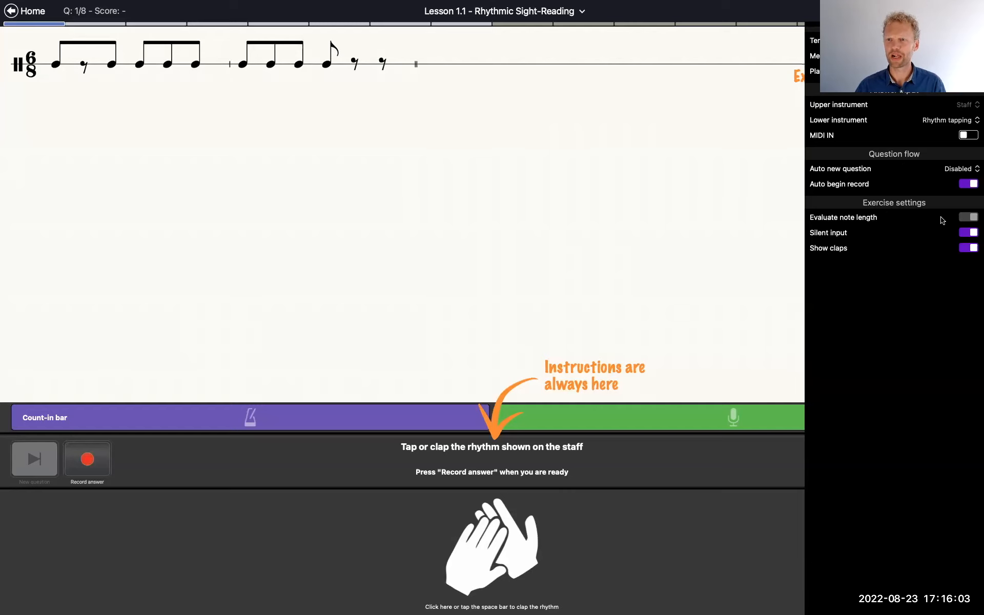
Record an answer to the first question by tapping the 6/8 rhythm shown on the staff after the count-in
{"action": "left_click", "coordinate": [90, 458]}
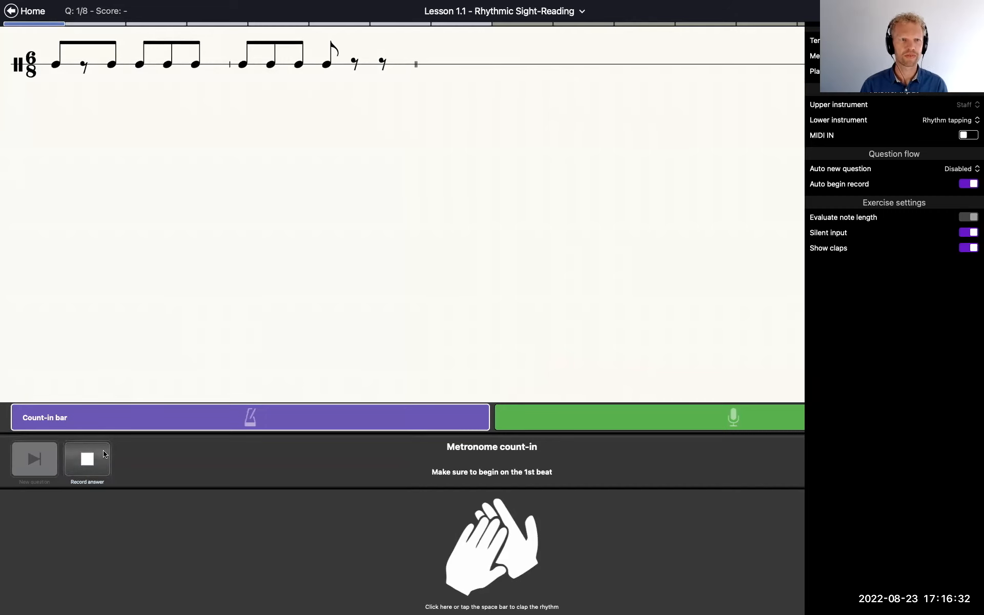
{"action": "key", "text": "space"}
{"action": "key", "text": "space"}
{"action": "key", "text": "space"}
{"action": "key", "text": "space"}
{"action": "key", "text": "space"}
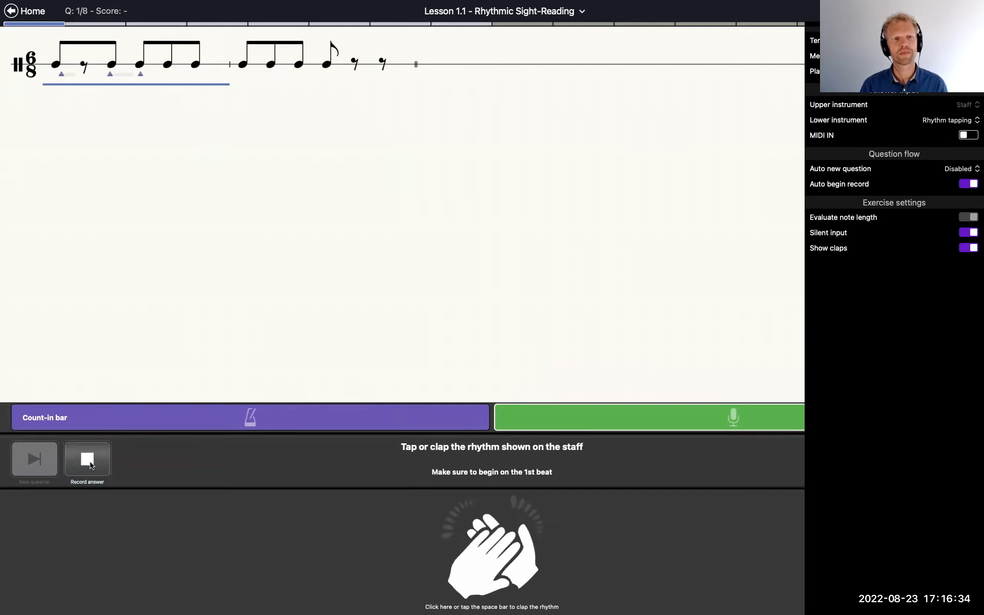
{"action": "key", "text": "space"}
{"action": "key", "text": "space"}
{"action": "key", "text": "space"}
{"action": "key", "text": "space"}
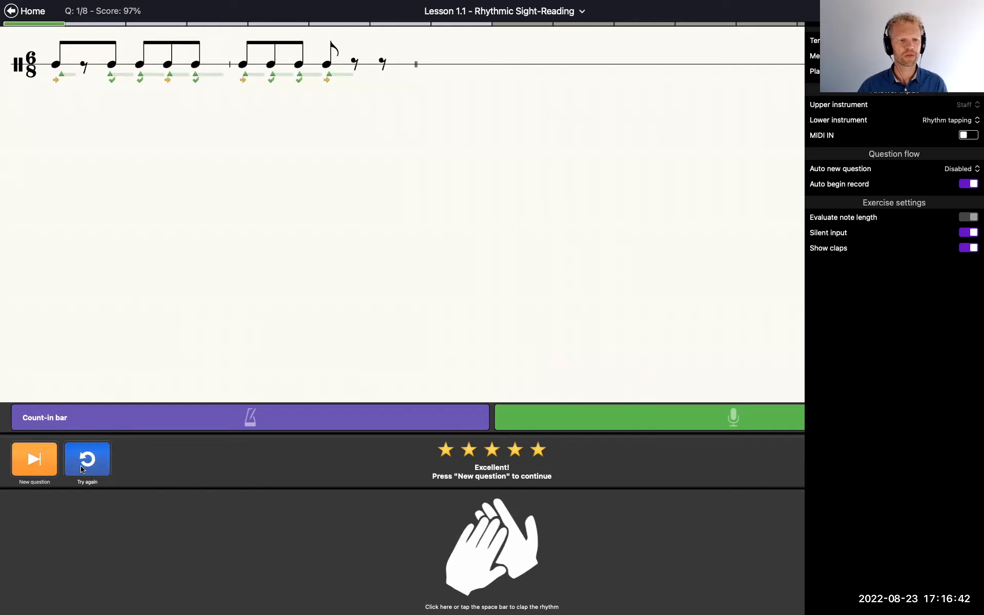
Answer the second rhythm question by tapping it, and return to the home screen
{"action": "left_click", "coordinate": [51, 462]}
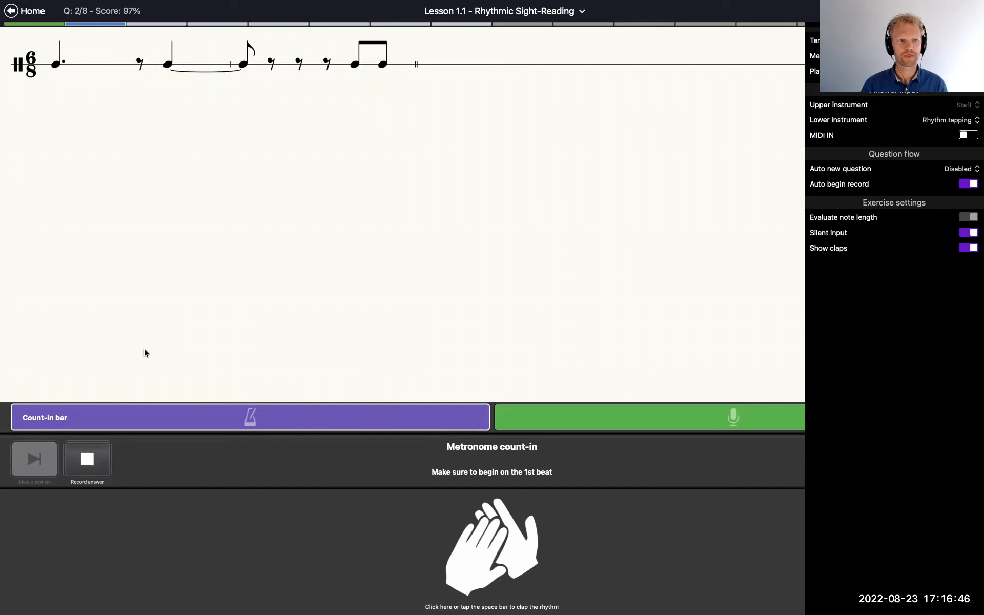
{"action": "key", "text": "space"}
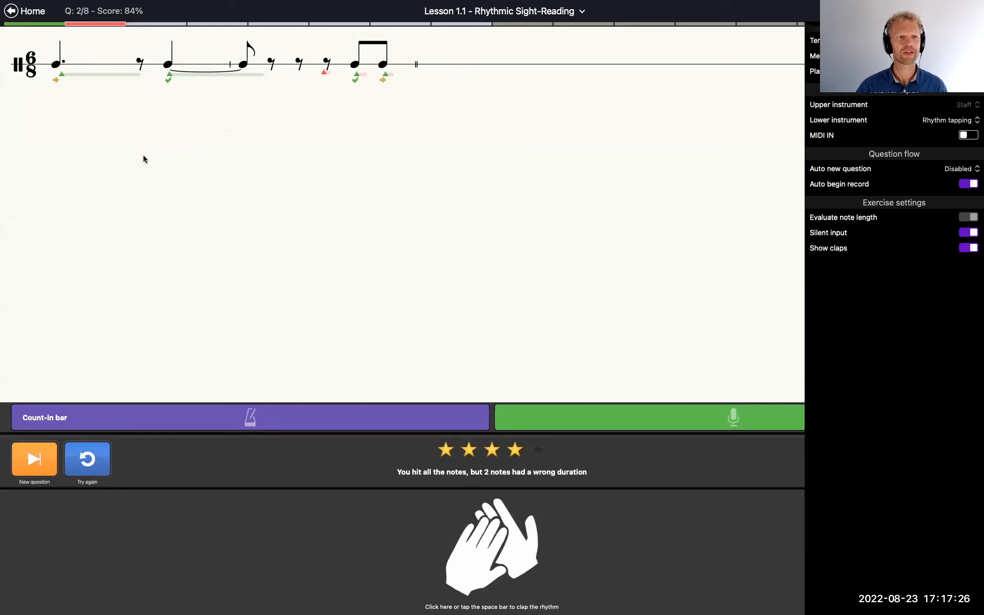
{"action": "left_click", "coordinate": [11, 10]}
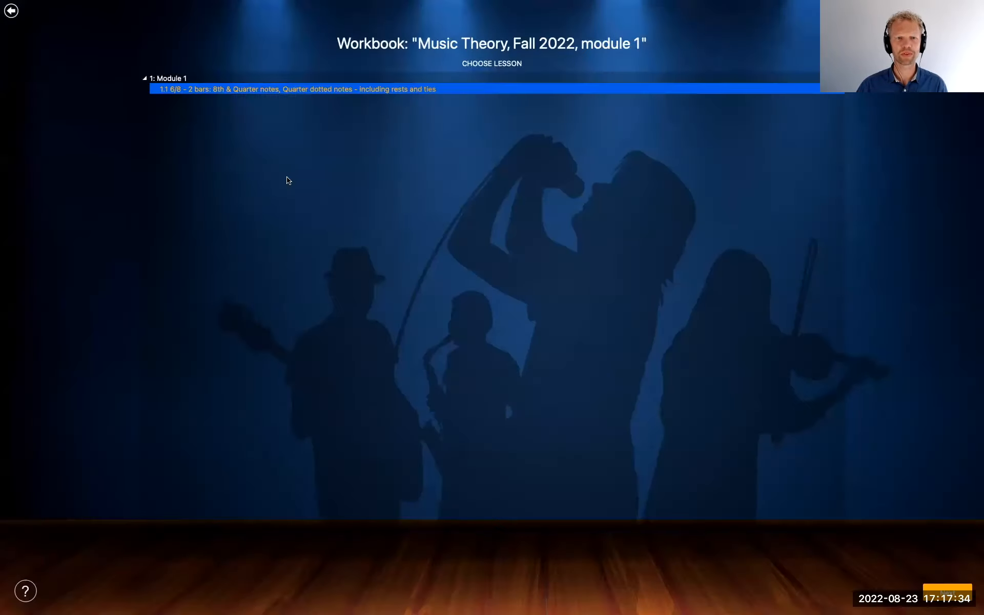
{"action": "left_click", "coordinate": [11, 11]}
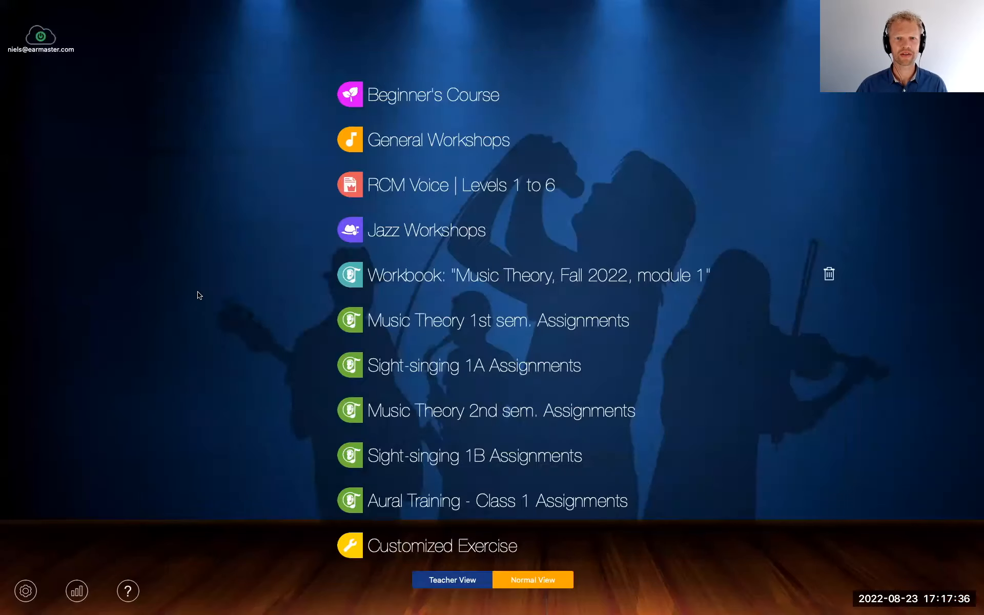
Switch to Teacher View, reopen Theory WB1.tut in the Workbook Editor, and select the 6/8 lesson 1.1
{"action": "left_click", "coordinate": [451, 579]}
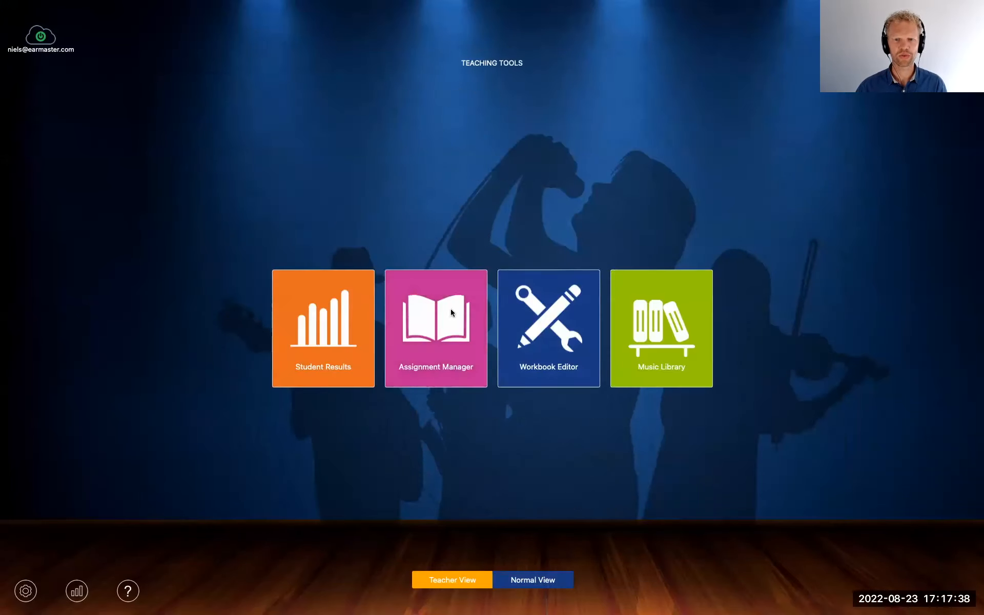
{"action": "left_click", "coordinate": [546, 316]}
{"action": "left_click", "coordinate": [11, 21]}
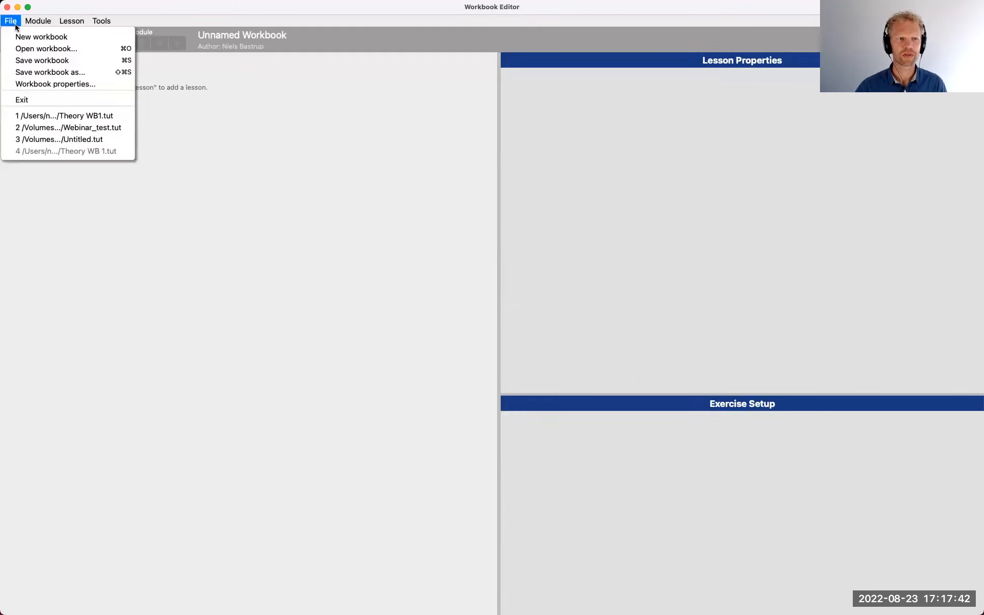
{"action": "left_click", "coordinate": [55, 116]}
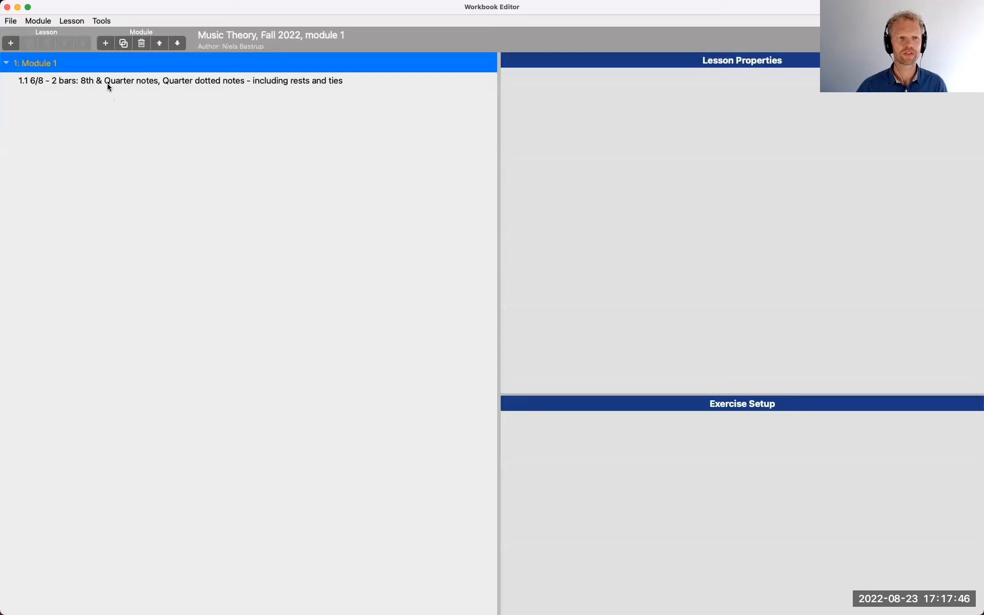
{"action": "key", "text": "Down"}
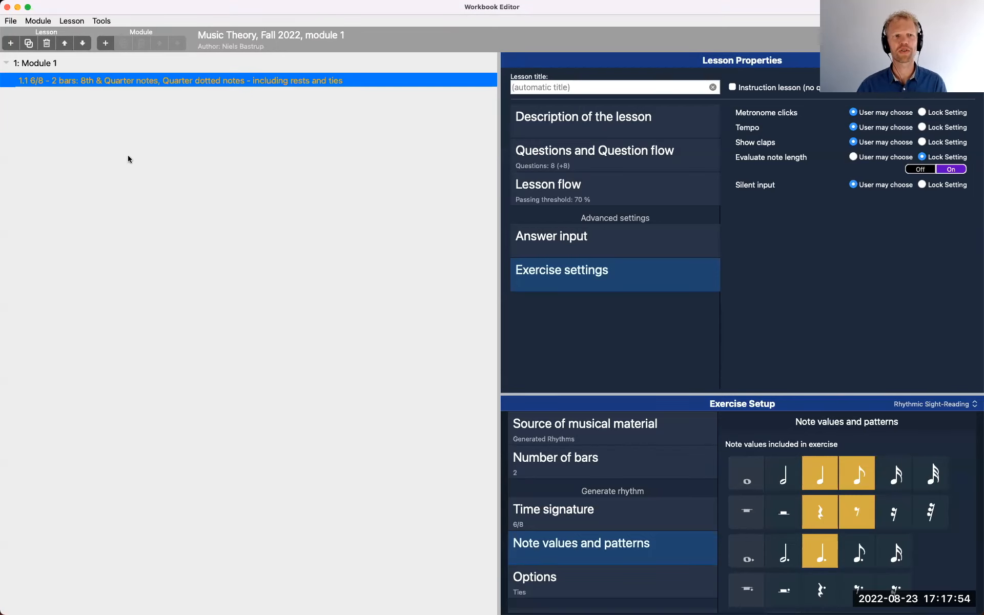
Start importing lessons into the workbook, choosing General Workshops as the source workbook
{"action": "left_click", "coordinate": [75, 22]}
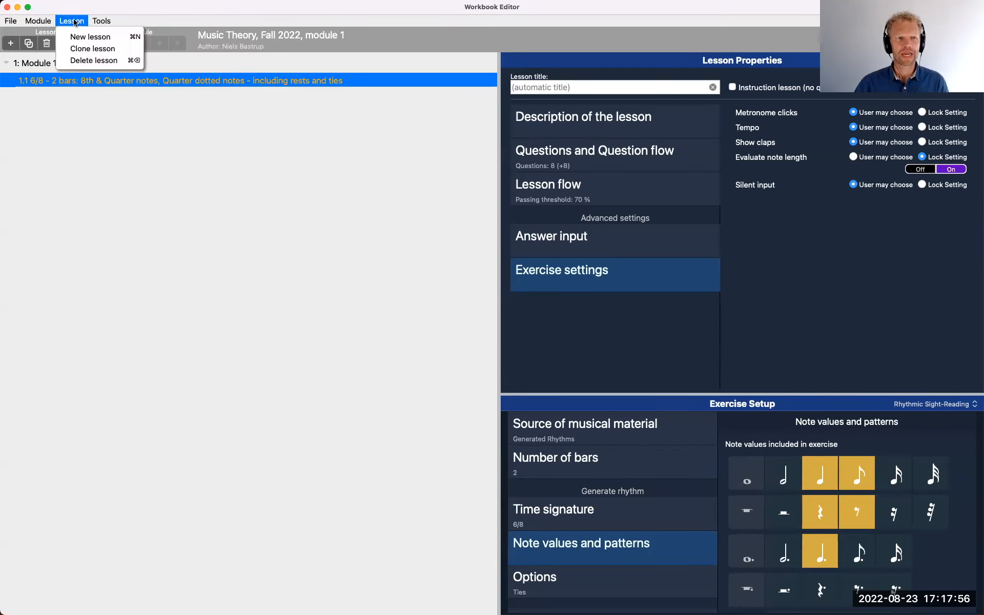
{"action": "left_click", "coordinate": [90, 134]}
{"action": "left_click", "coordinate": [105, 21]}
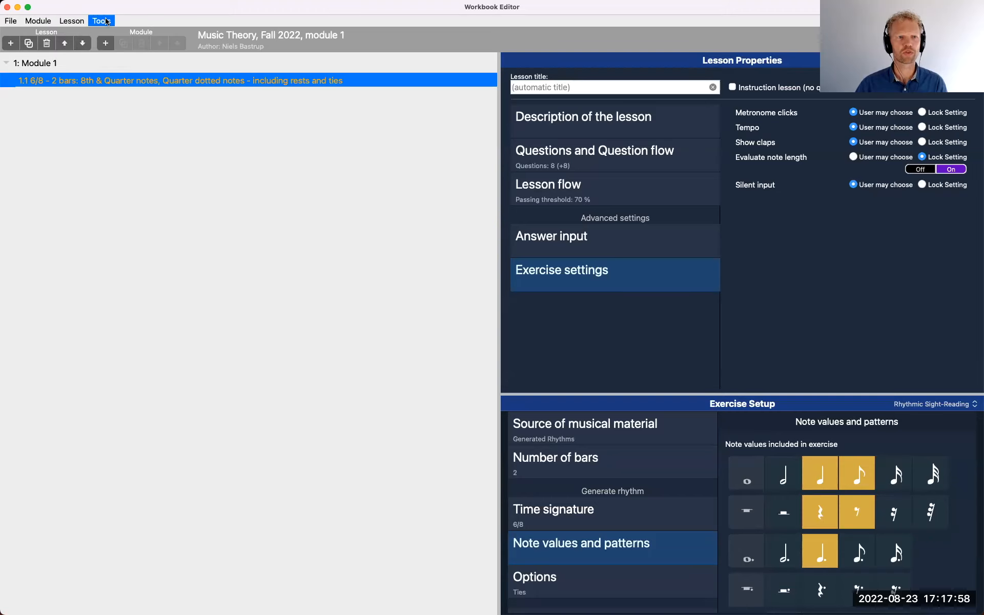
{"action": "left_click", "coordinate": [159, 37]}
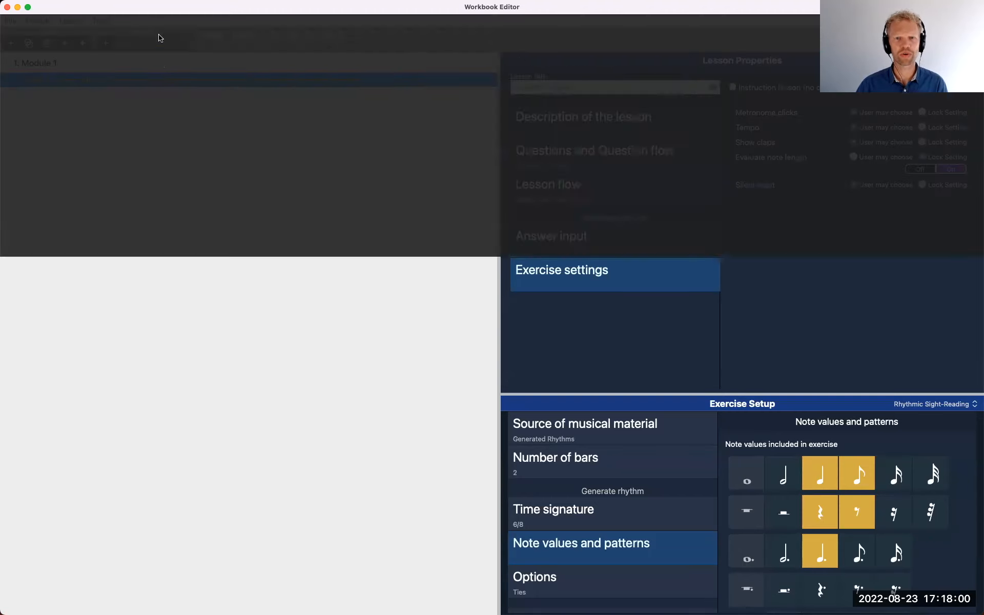
{"action": "left_click", "coordinate": [447, 99]}
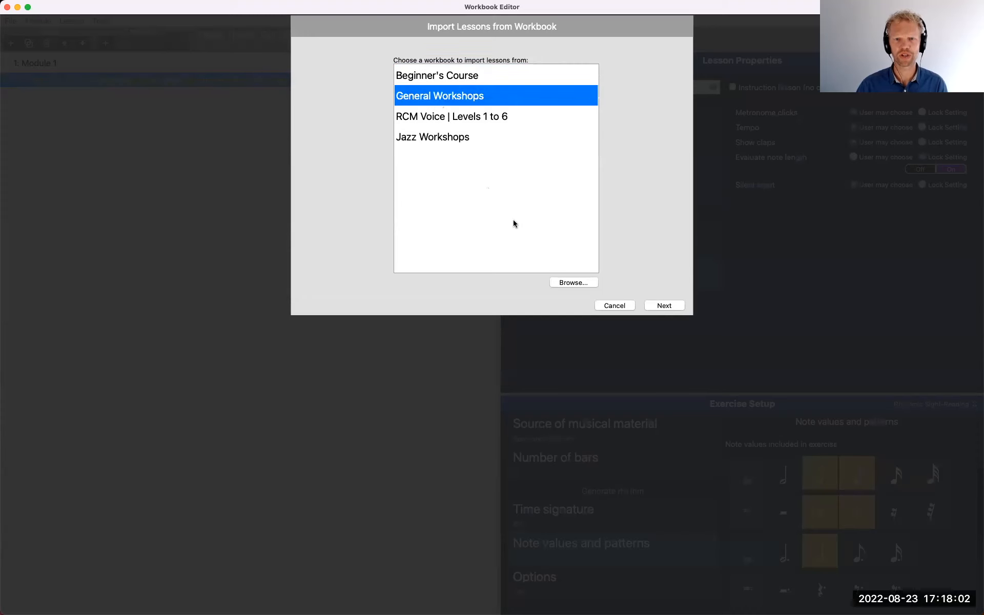
{"action": "left_click", "coordinate": [668, 305]}
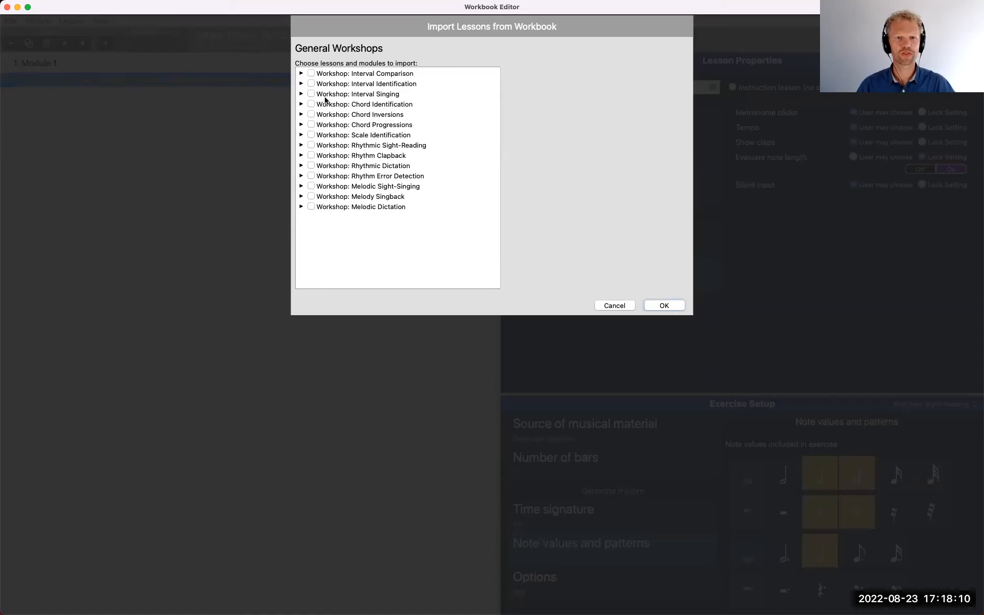
Import lesson 2.3 "Major, Minor & Sus4 - Harmonic" from Module 2 of the Chord Identification workshop
{"action": "left_click", "coordinate": [302, 105]}
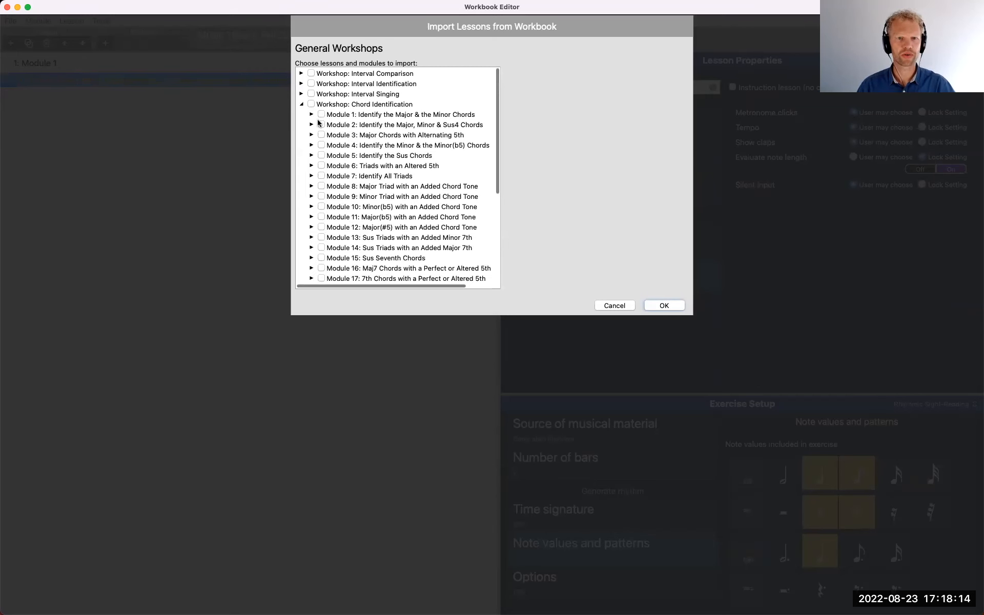
{"action": "left_click", "coordinate": [312, 125]}
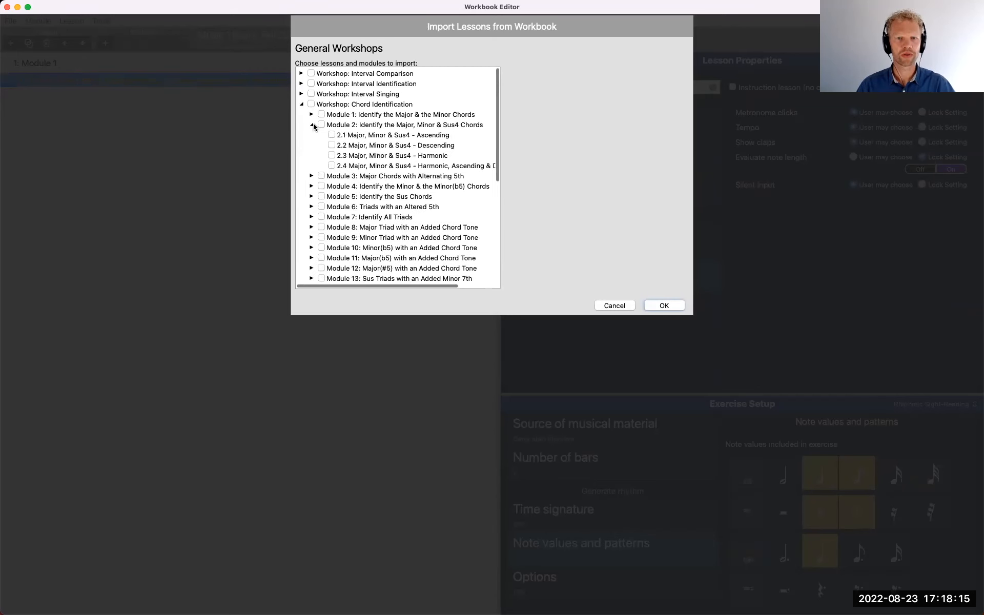
{"action": "left_click", "coordinate": [332, 155]}
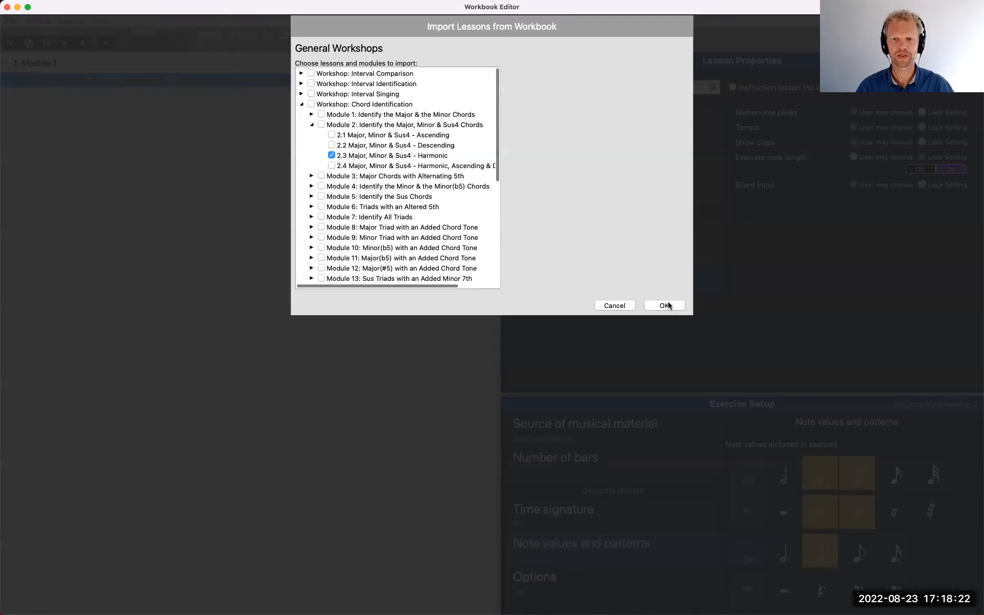
{"action": "left_click", "coordinate": [664, 305]}
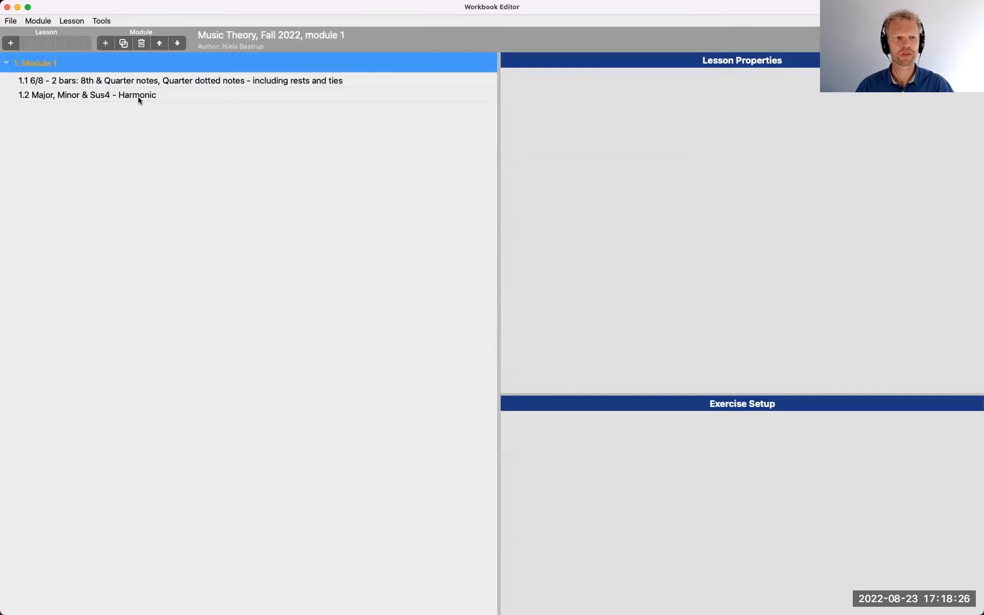
In the imported lesson 1.2, remove the Sus4 chord from the exercise and include Dim and Aug
{"action": "left_click", "coordinate": [138, 98]}
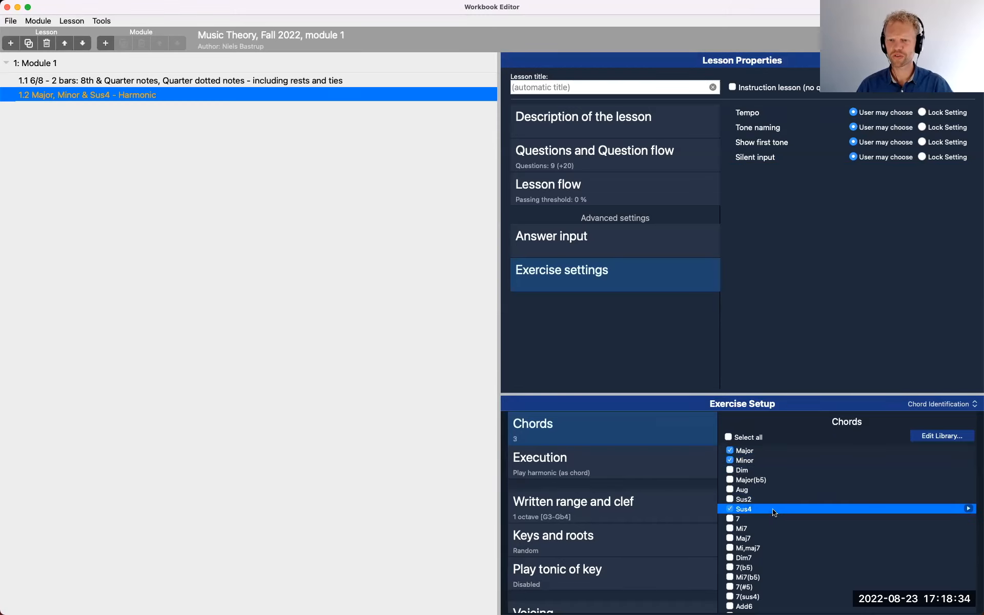
{"action": "left_click", "coordinate": [730, 509]}
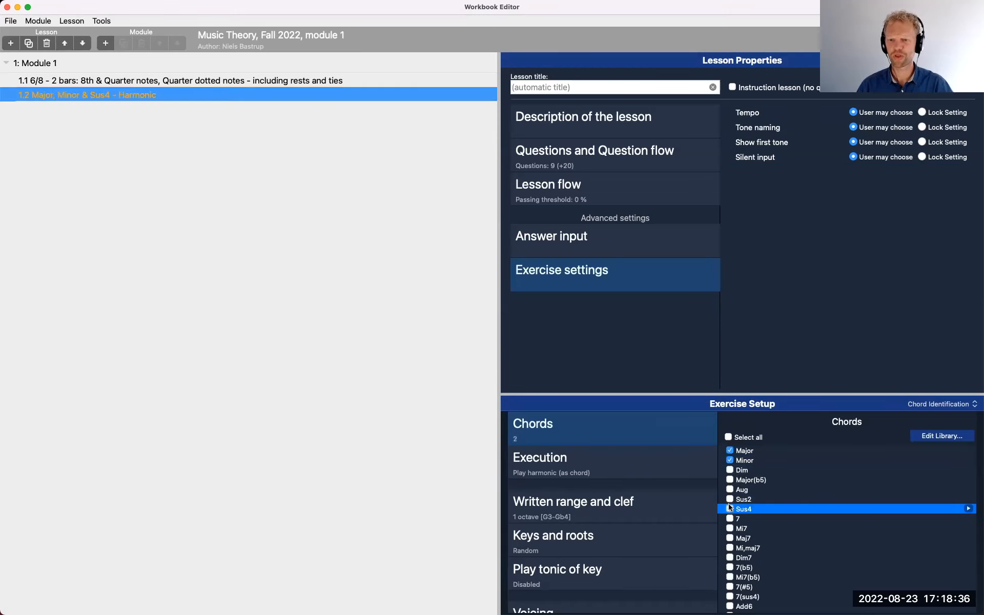
{"action": "left_click", "coordinate": [730, 470]}
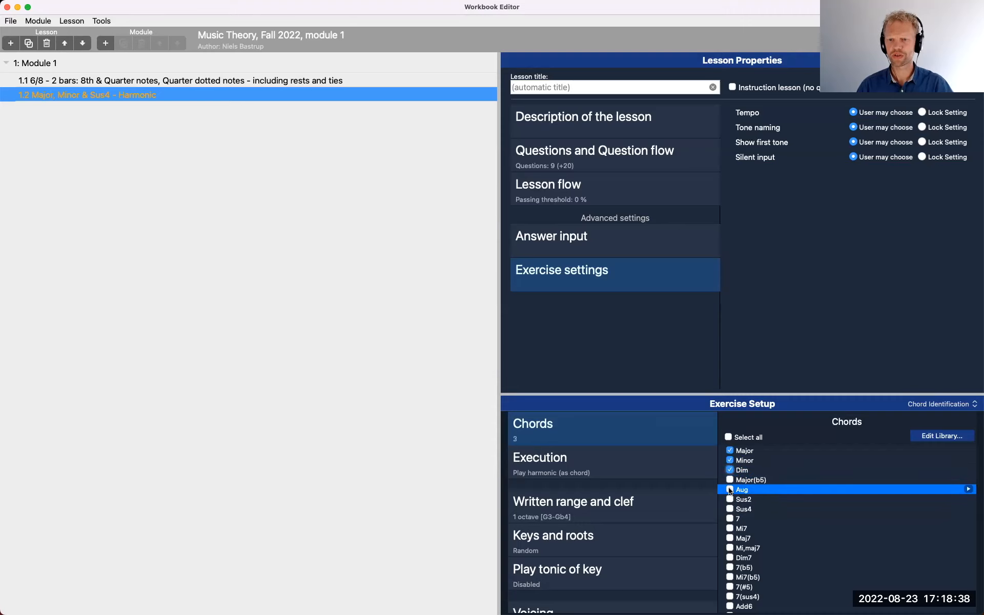
{"action": "left_click", "coordinate": [730, 491]}
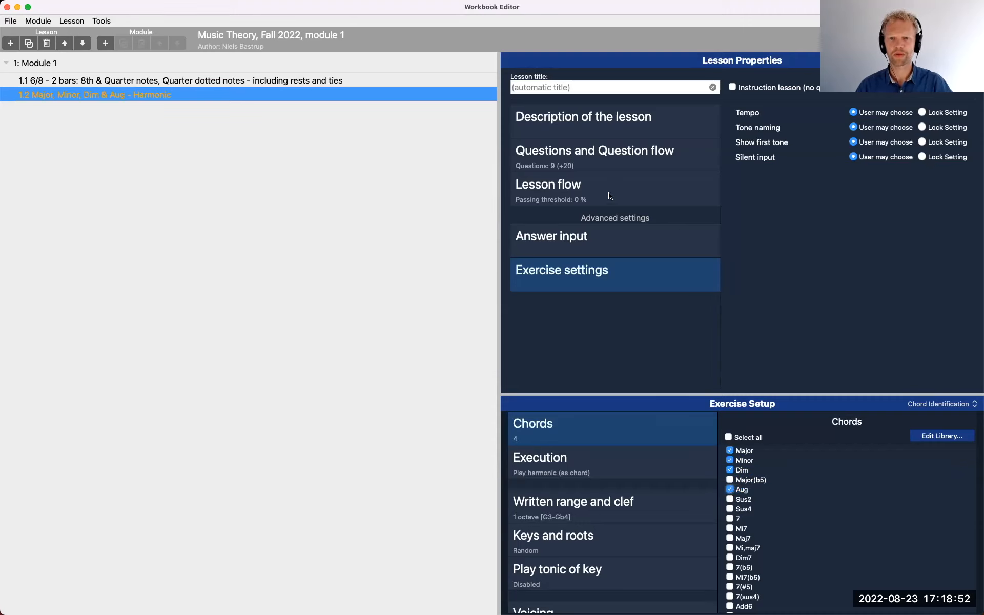
Set lesson 1.2 to 10 questions with 10 supplementary adaptive questions
{"action": "left_click", "coordinate": [625, 159]}
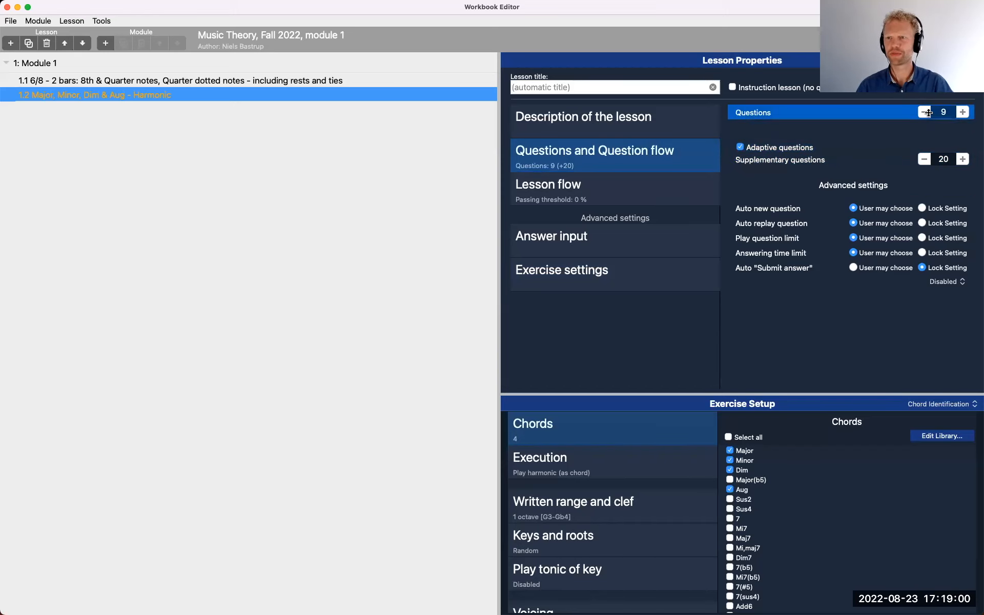
{"action": "left_click", "coordinate": [960, 113]}
{"action": "left_click", "coordinate": [924, 159]}
{"action": "left_click", "coordinate": [923, 159]}
{"action": "left_click", "coordinate": [923, 160]}
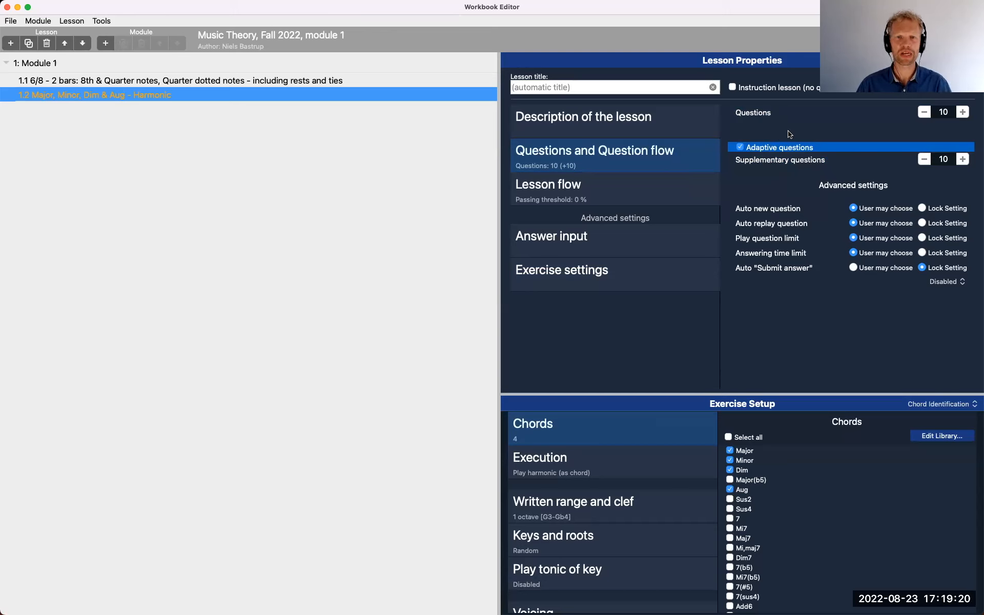
{"action": "left_click", "coordinate": [354, 139]}
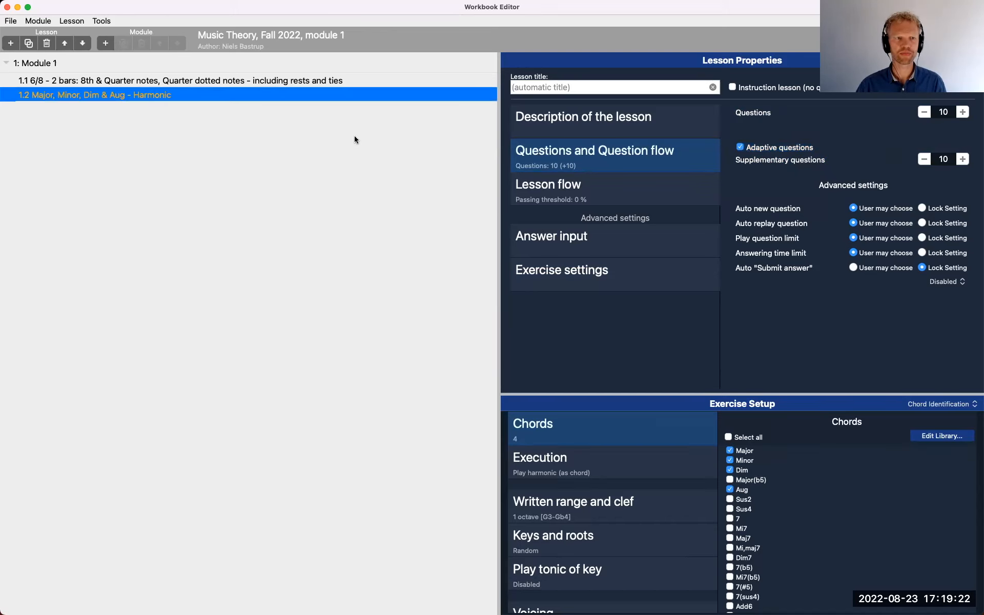
Save the workbook under its existing name and close the Workbook Editor
{"action": "left_click", "coordinate": [10, 21]}
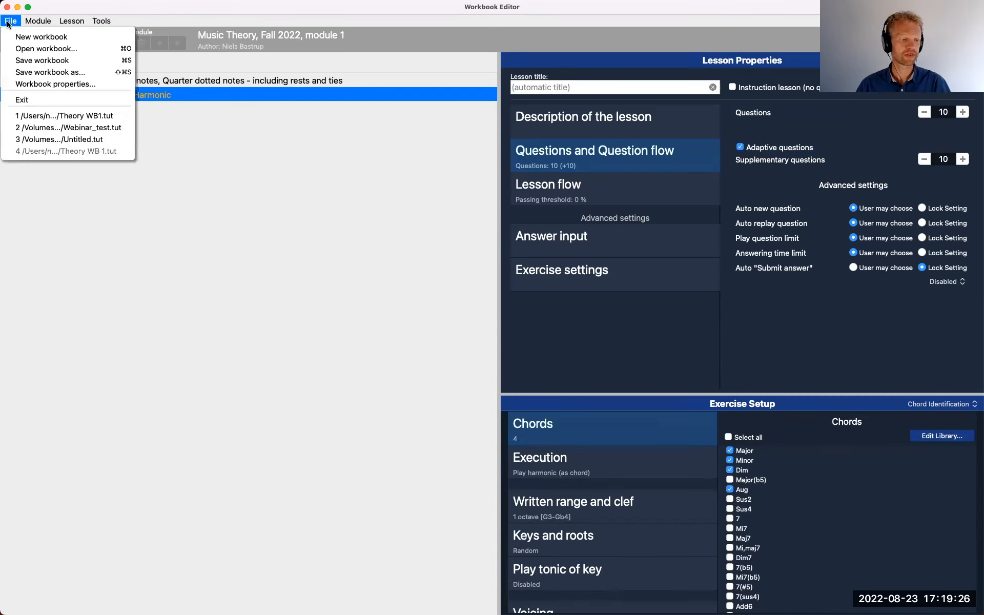
{"action": "left_click", "coordinate": [42, 61]}
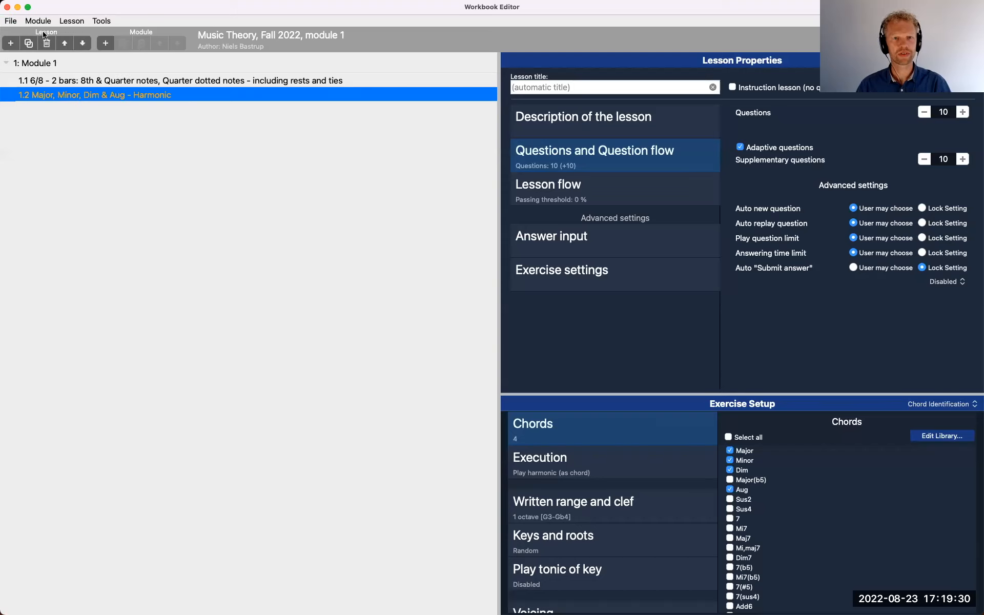
{"action": "left_click", "coordinate": [7, 8]}
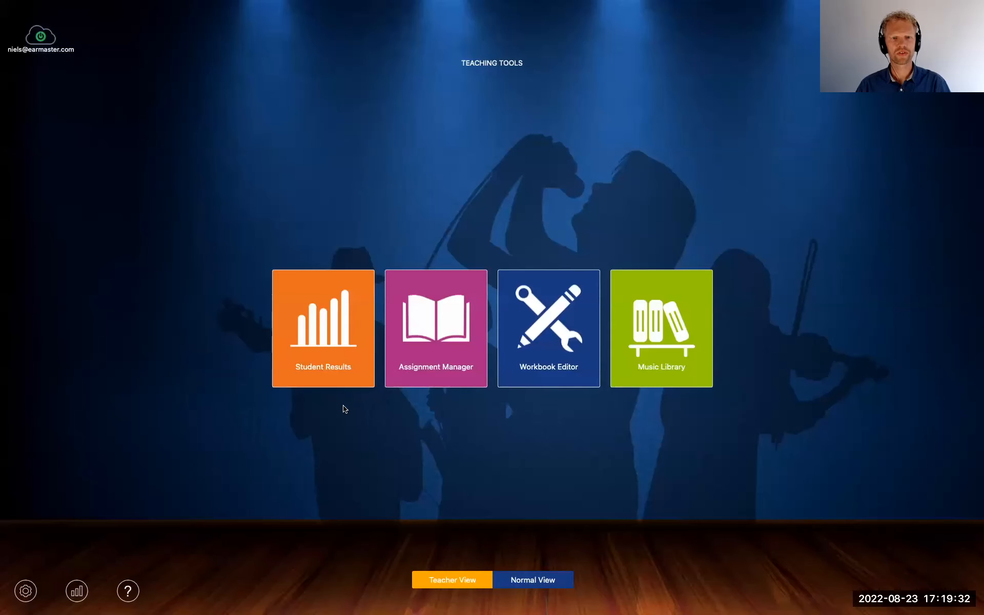
In Normal View, open lesson 1.2 of the "Music Theory, Fall 2022, module 1" workbook, listen to the Major example, and begin the exercise
{"action": "left_click", "coordinate": [545, 584]}
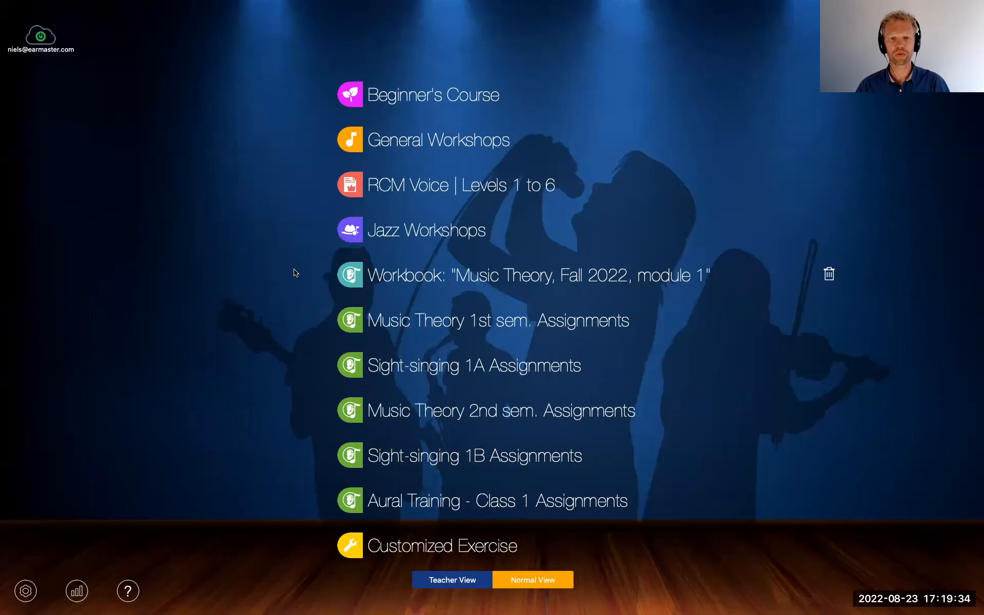
{"action": "left_click", "coordinate": [495, 279]}
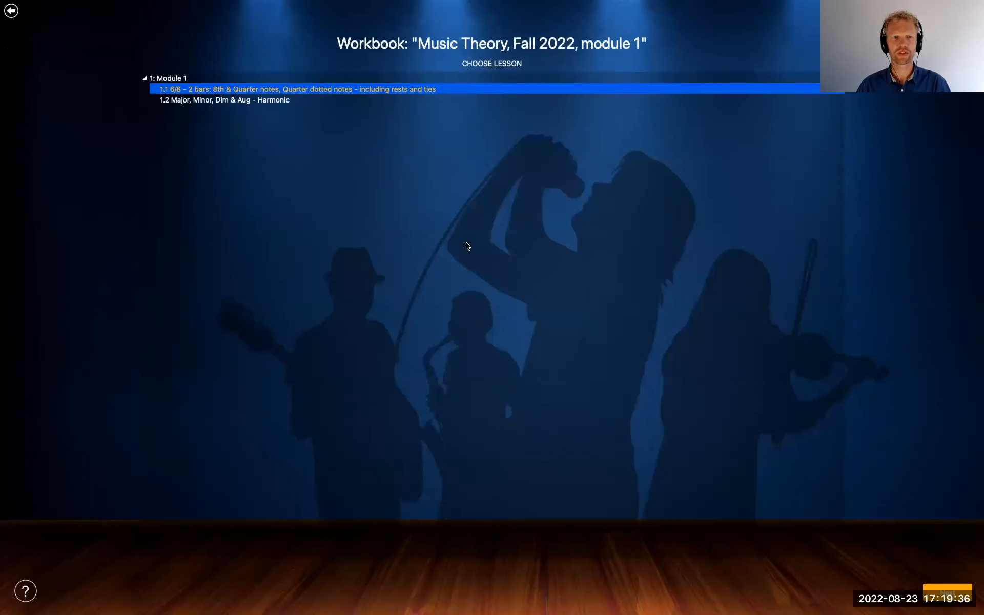
{"action": "left_click", "coordinate": [213, 100]}
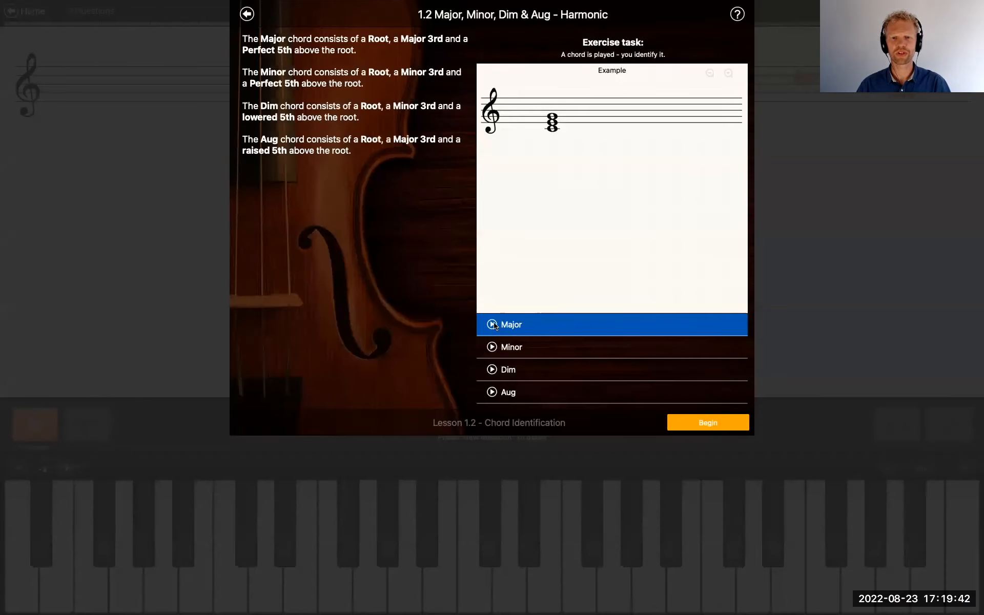
{"action": "left_click", "coordinate": [492, 325]}
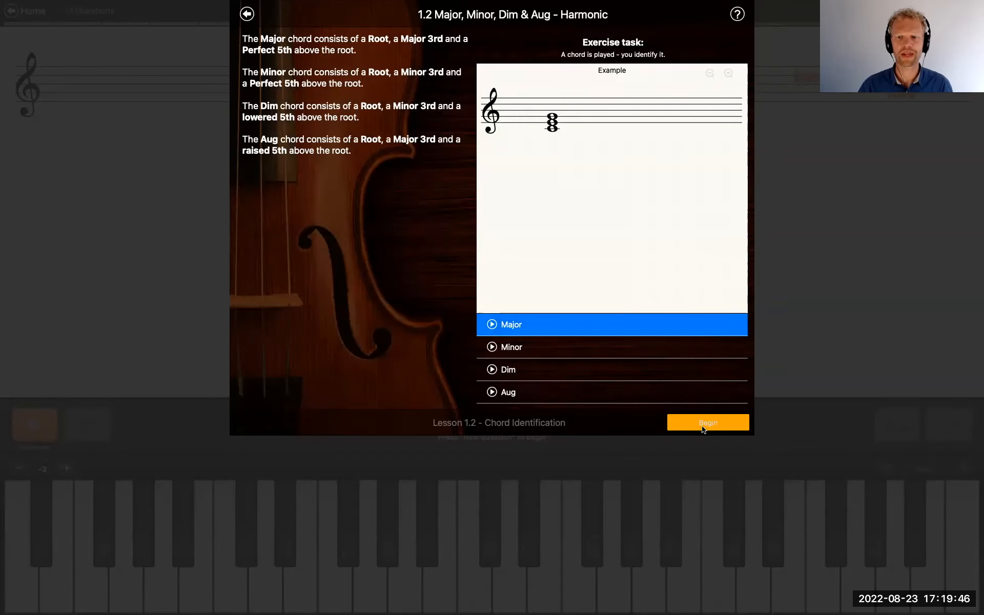
{"action": "left_click", "coordinate": [706, 424]}
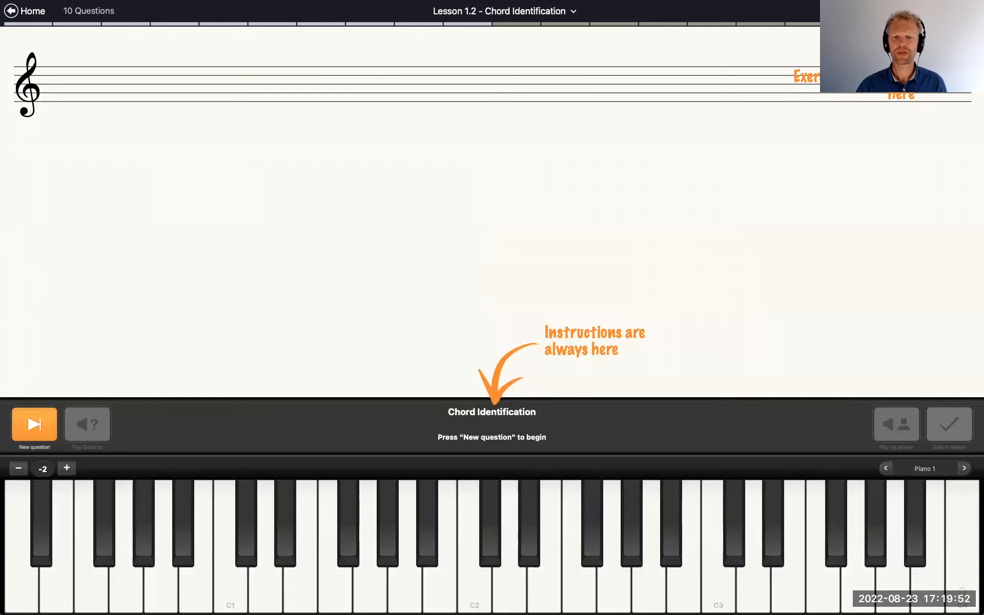
Switch the exercise's answer input to multiple-choice in the lesson settings and close the settings
{"action": "left_click", "coordinate": [971, 11]}
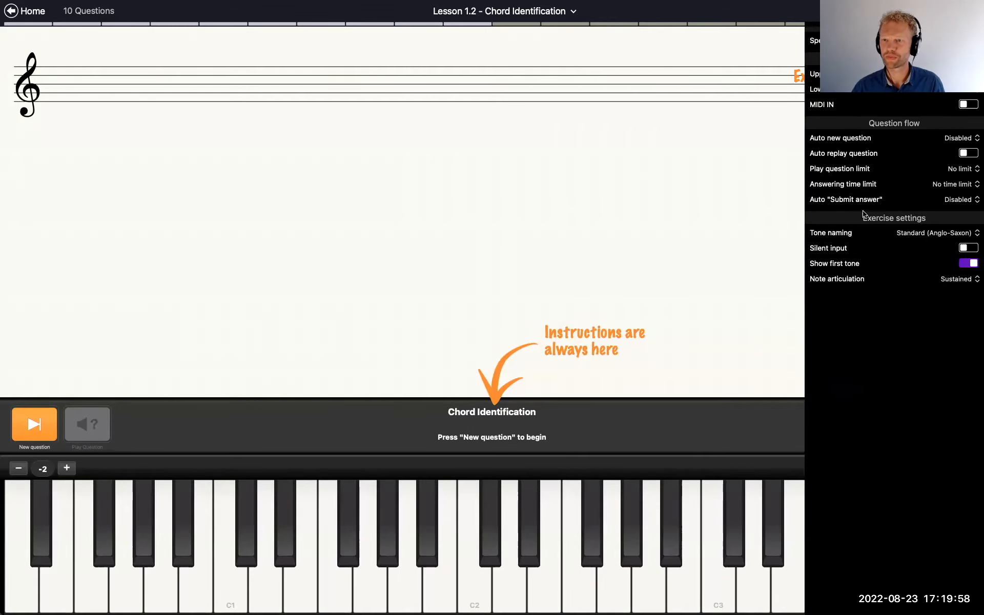
{"action": "left_click", "coordinate": [938, 100]}
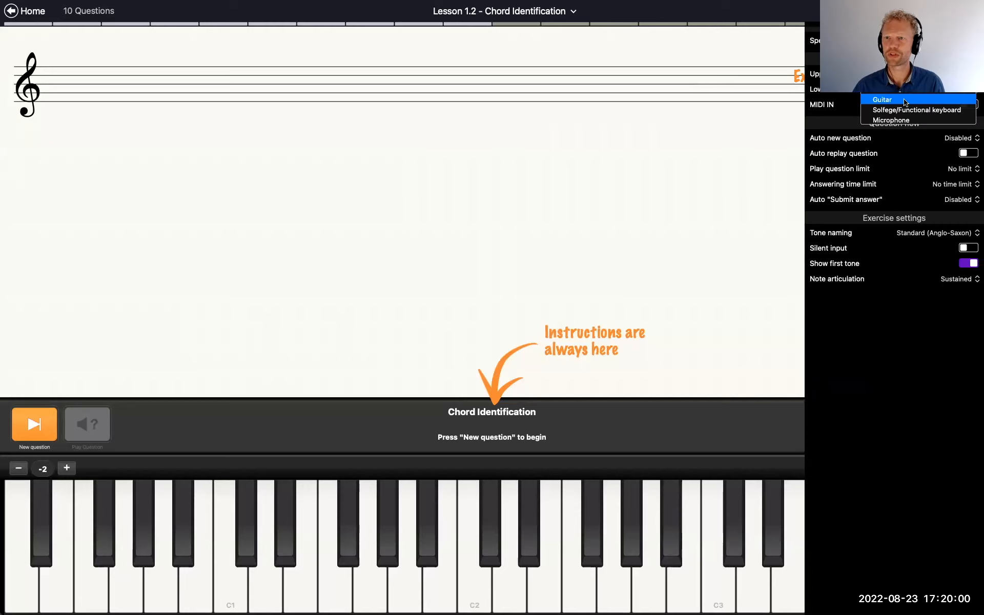
{"action": "left_click", "coordinate": [894, 79]}
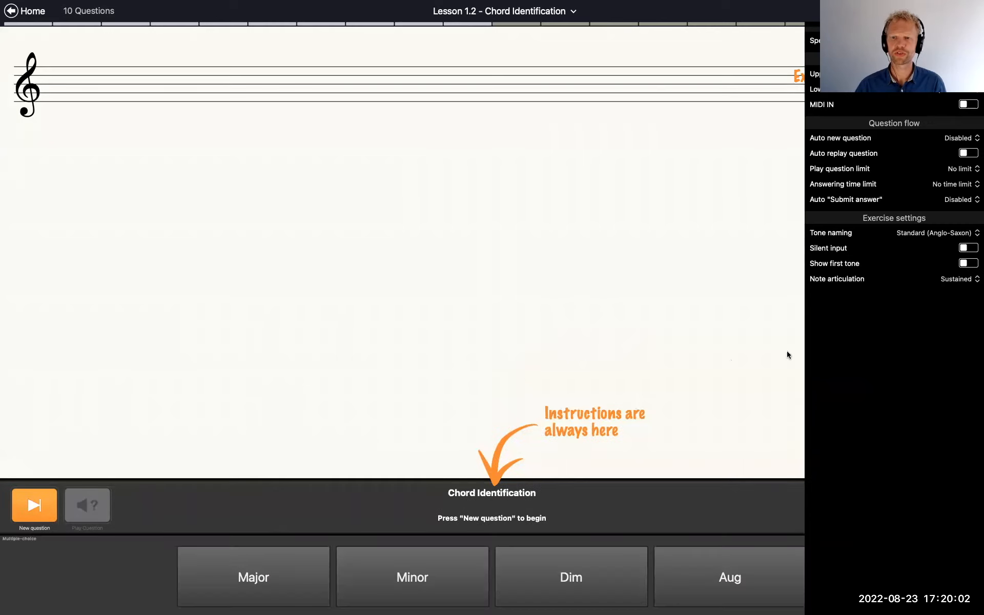
{"action": "left_click", "coordinate": [667, 326]}
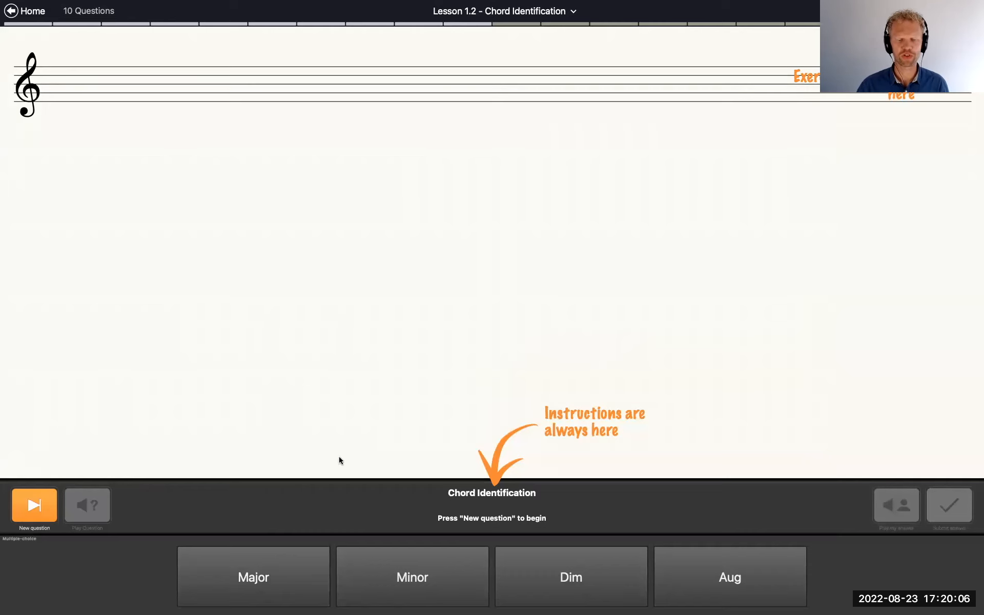
Start the chord questions and answer the first three with Aug, Minor and Major
{"action": "left_click", "coordinate": [41, 506]}
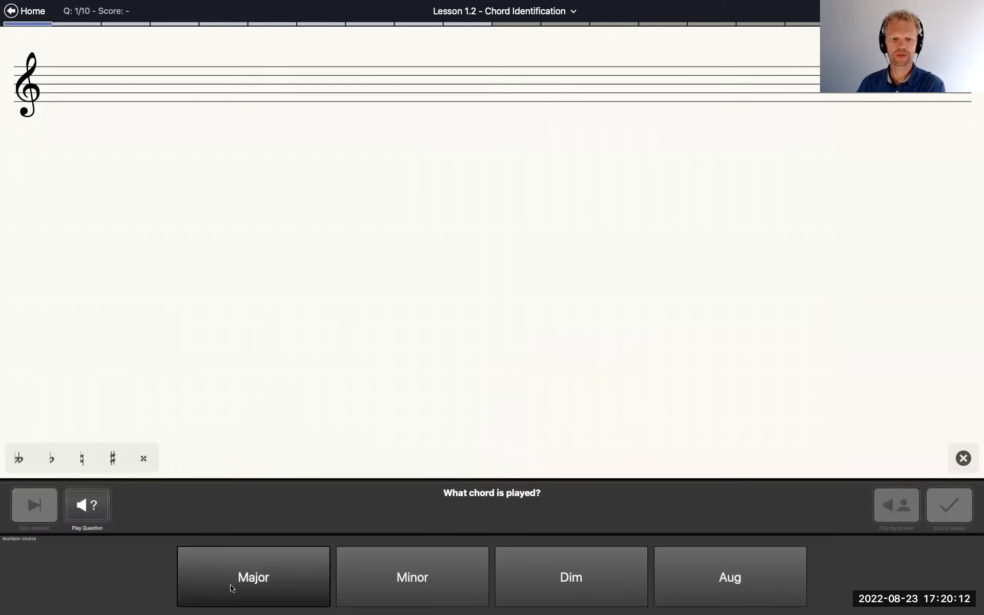
{"action": "left_click", "coordinate": [725, 579]}
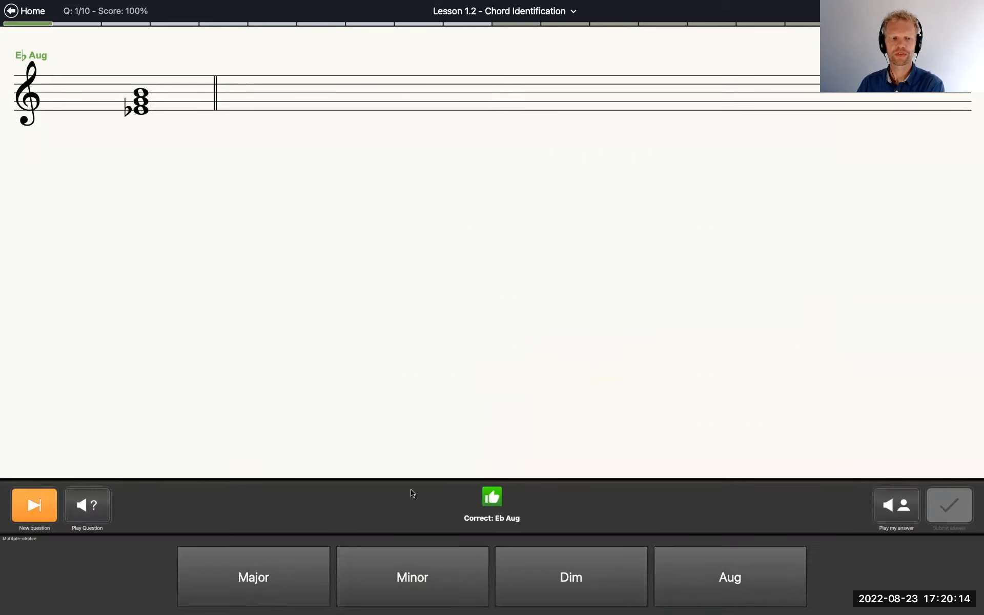
{"action": "left_click", "coordinate": [32, 502]}
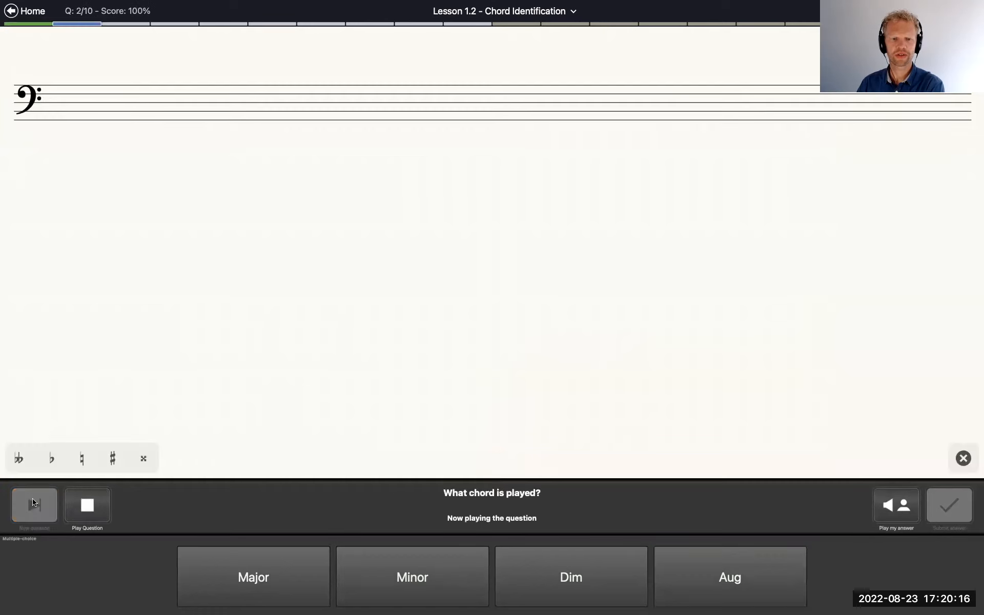
{"action": "left_click", "coordinate": [368, 580]}
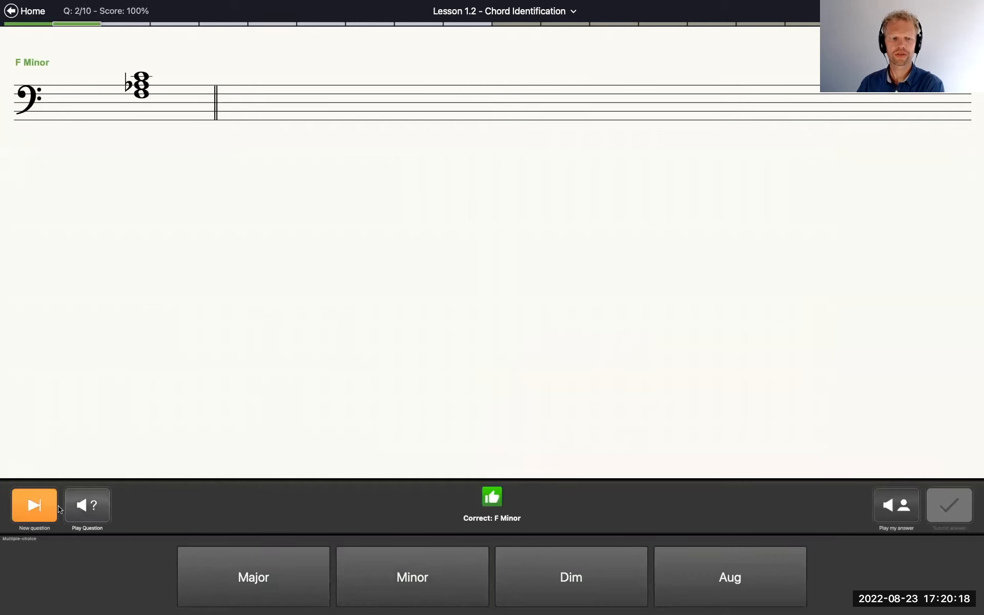
{"action": "left_click", "coordinate": [28, 505]}
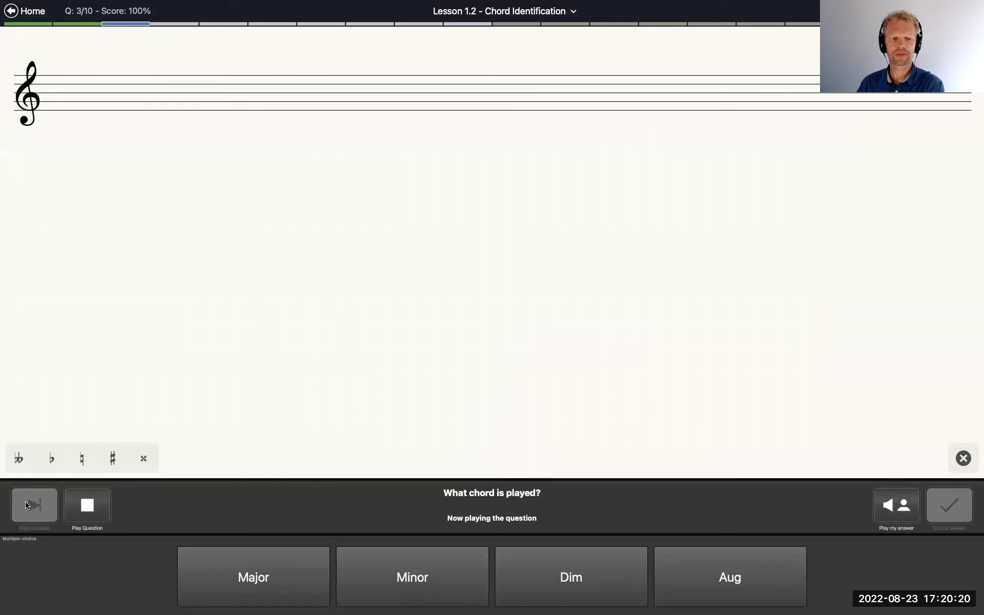
{"action": "left_click", "coordinate": [240, 572]}
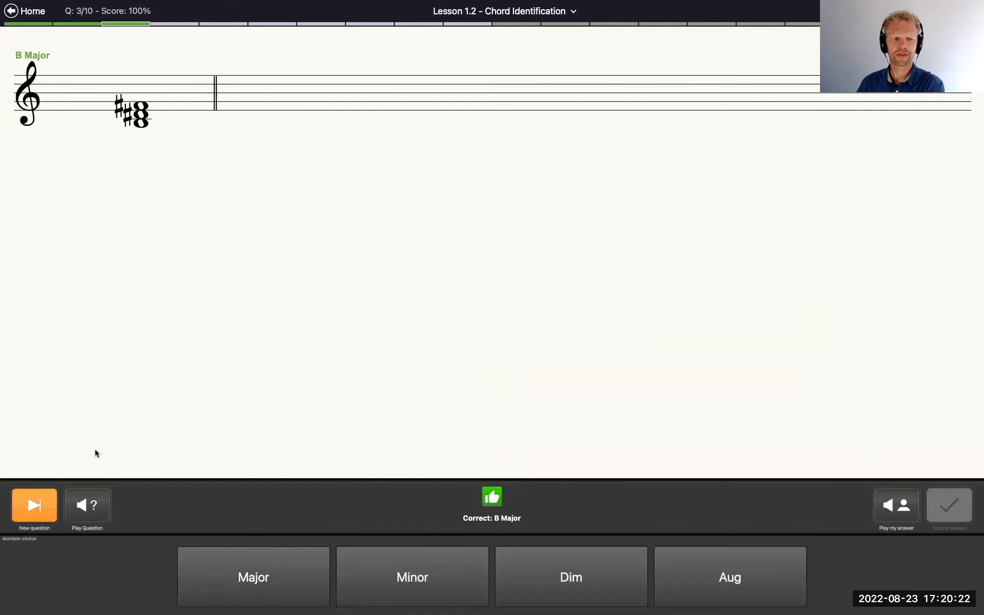
Answer questions 4 to 6 with Aug, Dim and Major, and replay the sixth question and the given answer for comparison
{"action": "left_click", "coordinate": [35, 507]}
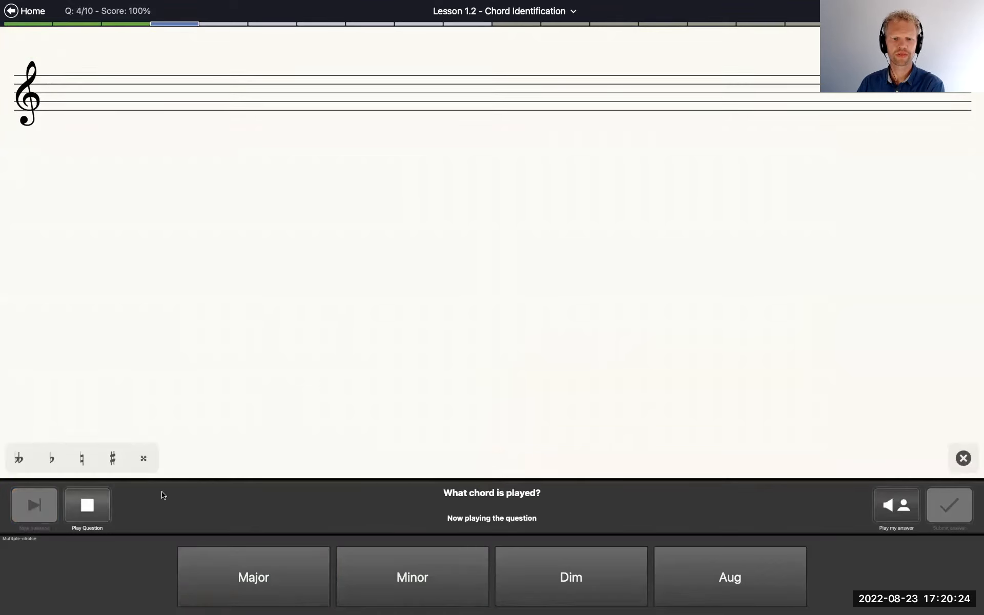
{"action": "left_click", "coordinate": [702, 558]}
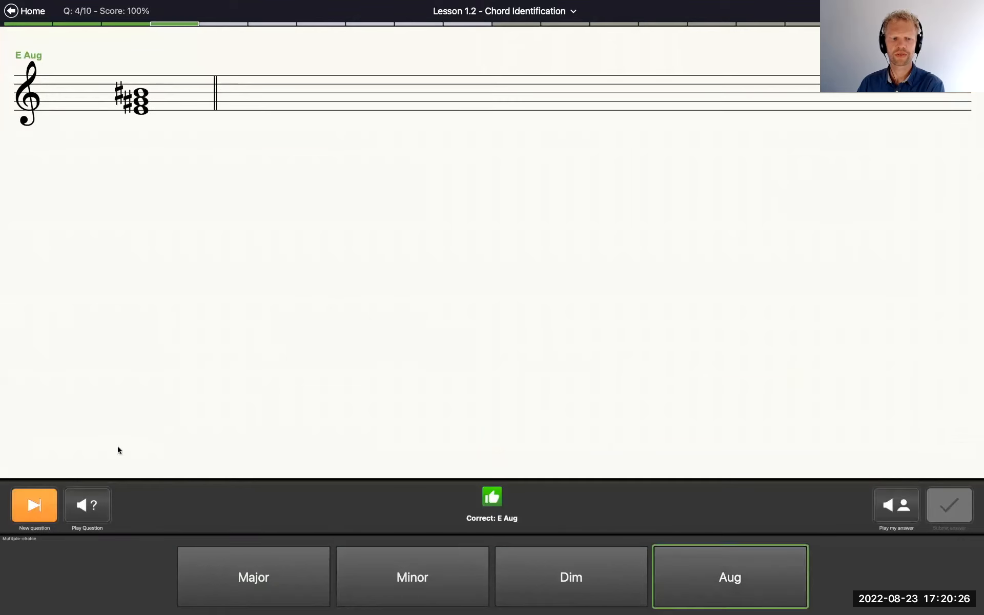
{"action": "left_click", "coordinate": [30, 501]}
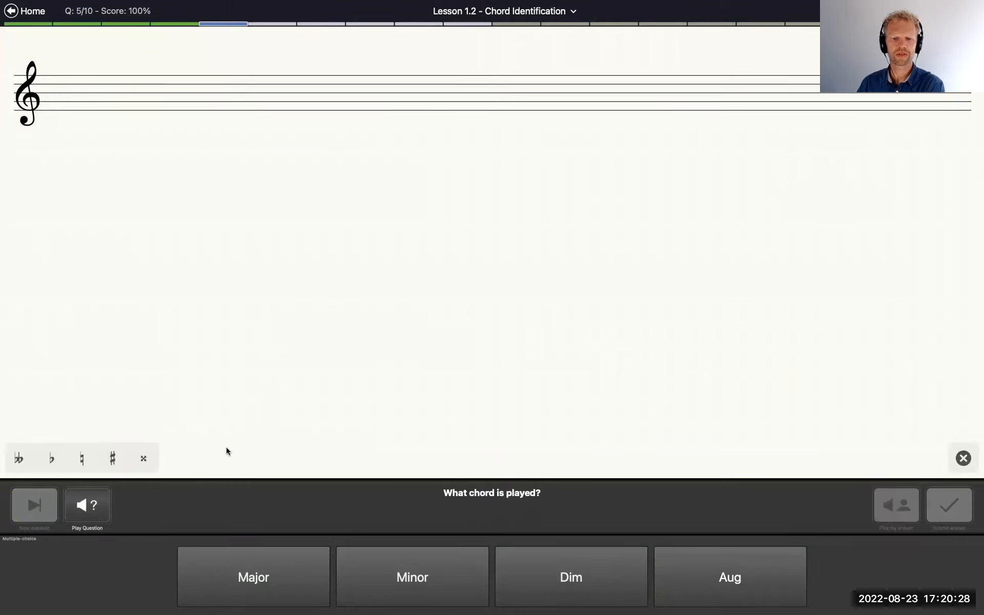
{"action": "left_click", "coordinate": [538, 575]}
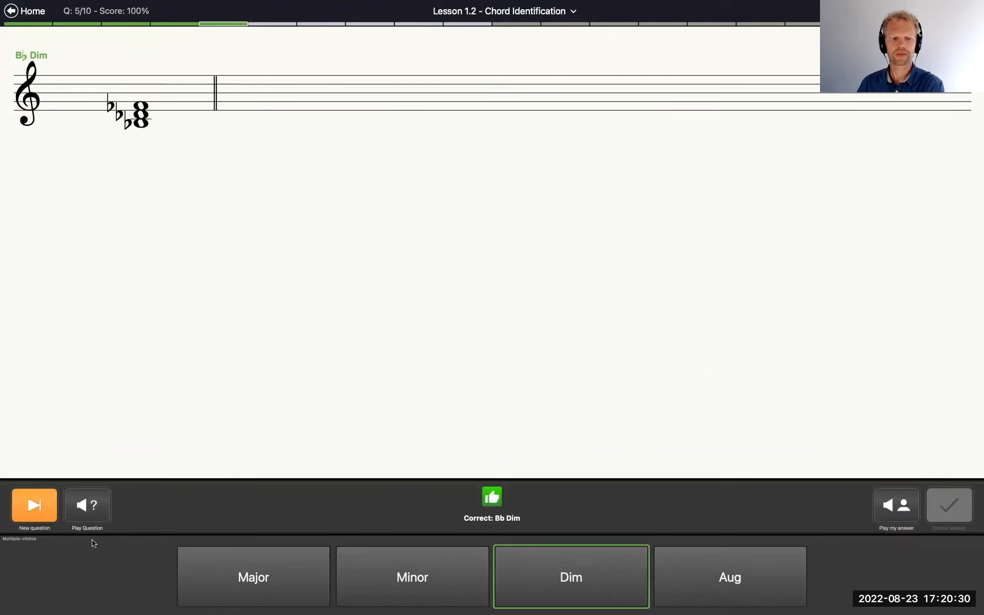
{"action": "left_click", "coordinate": [34, 504]}
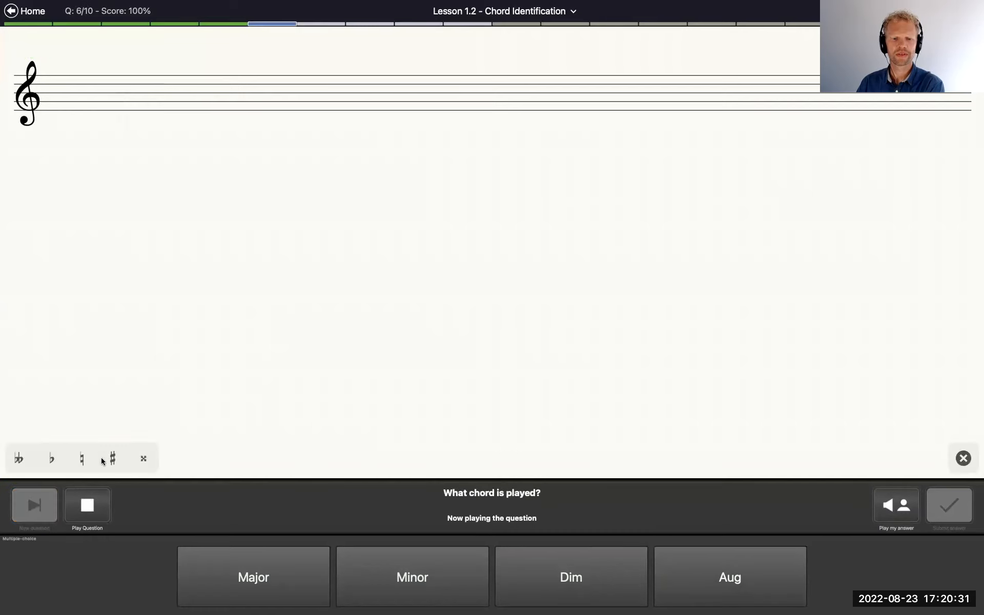
{"action": "left_click", "coordinate": [273, 569]}
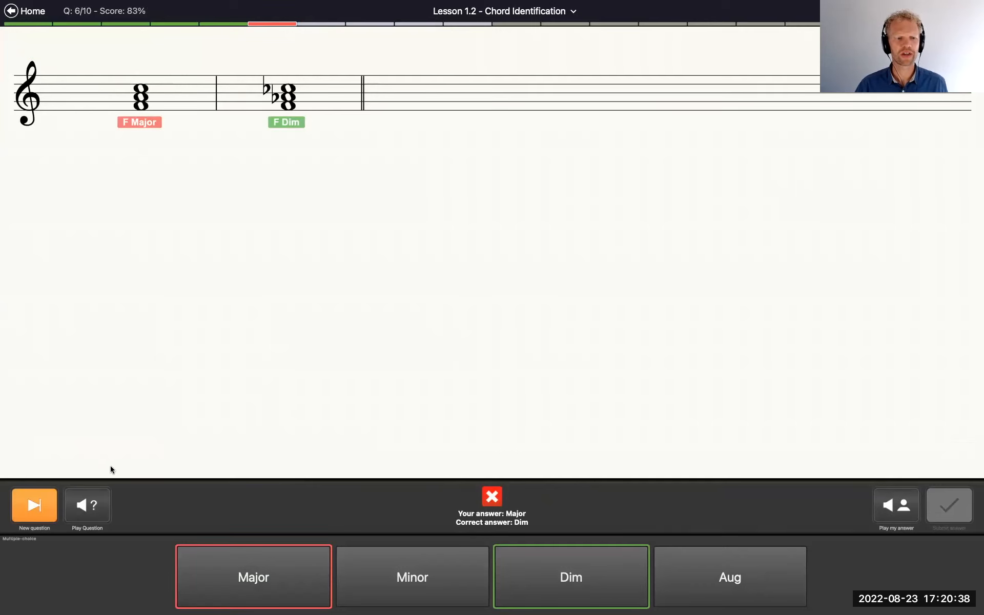
{"action": "left_click", "coordinate": [94, 510]}
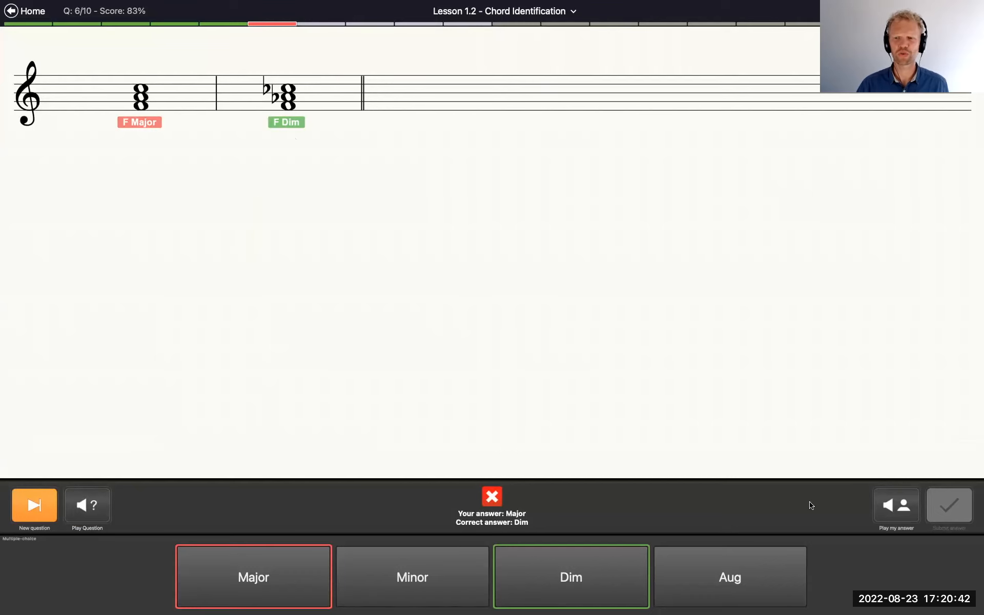
{"action": "left_click", "coordinate": [894, 506]}
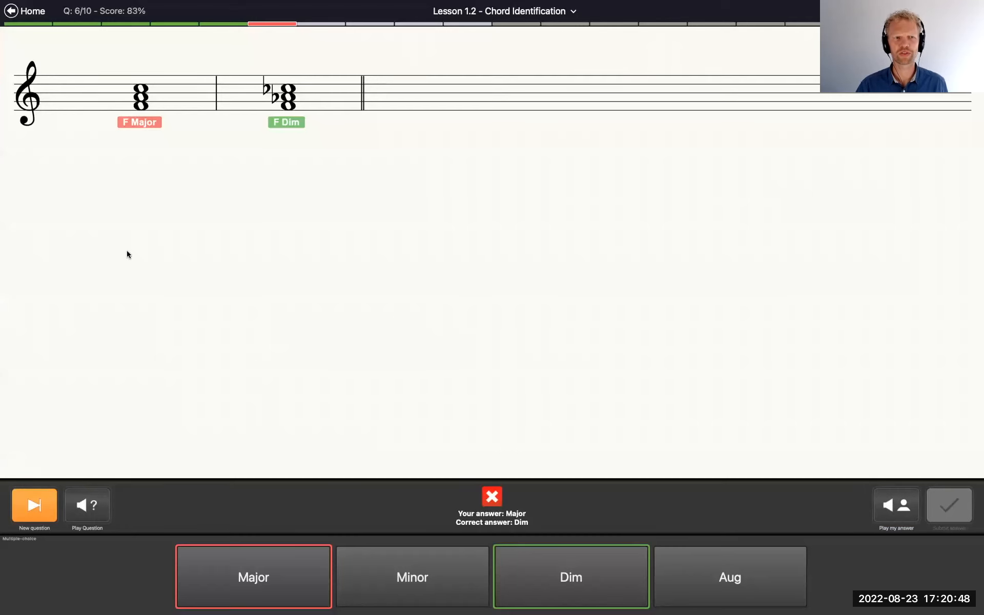
Leave the lesson, return to Teacher View, and reopen Theory WB1.tut in the Workbook Editor, saving pending workbook changes
{"action": "left_click", "coordinate": [12, 12]}
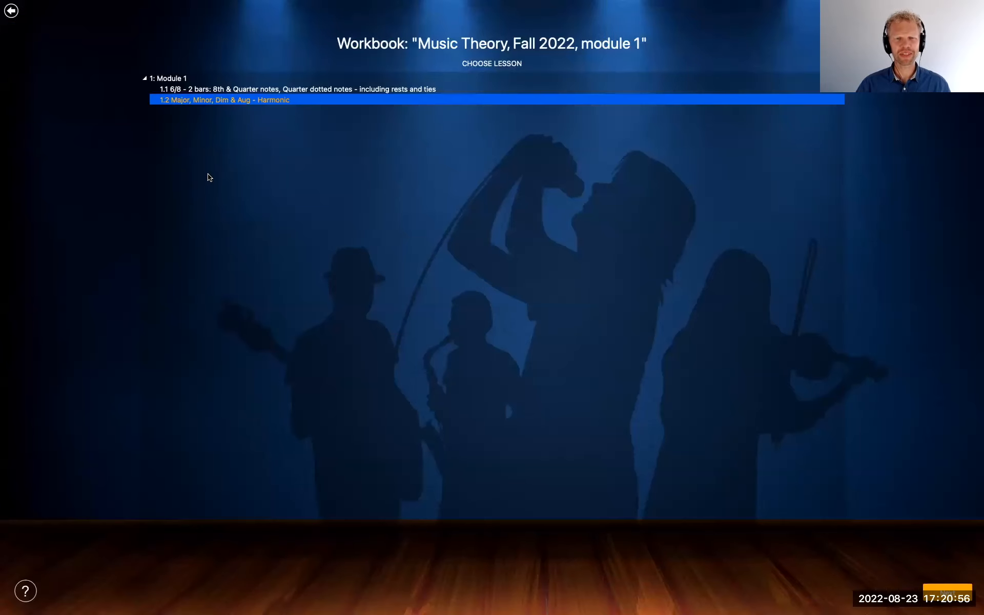
{"action": "left_click", "coordinate": [11, 11]}
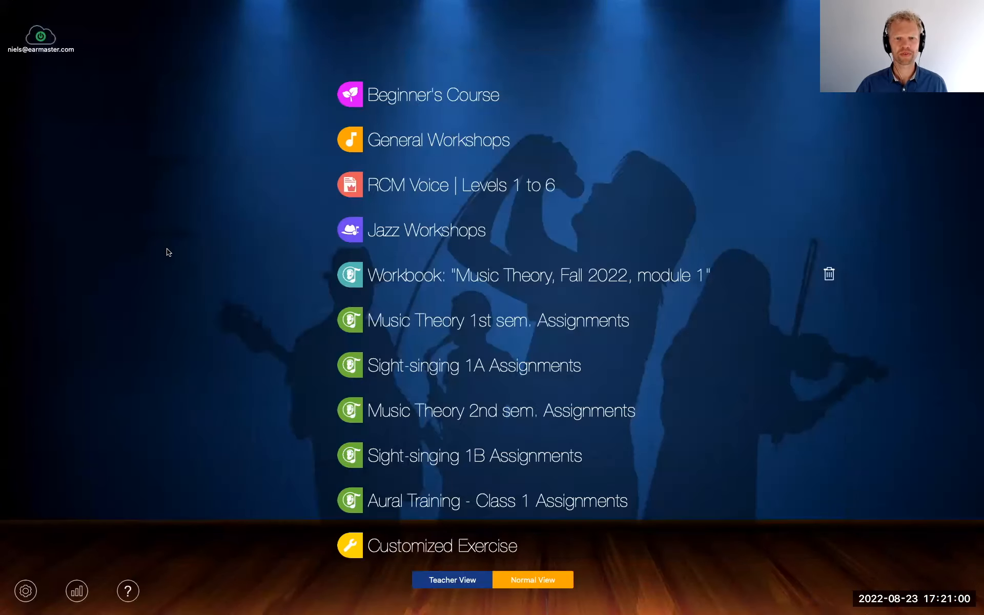
{"action": "left_click", "coordinate": [455, 582]}
{"action": "left_click", "coordinate": [547, 346]}
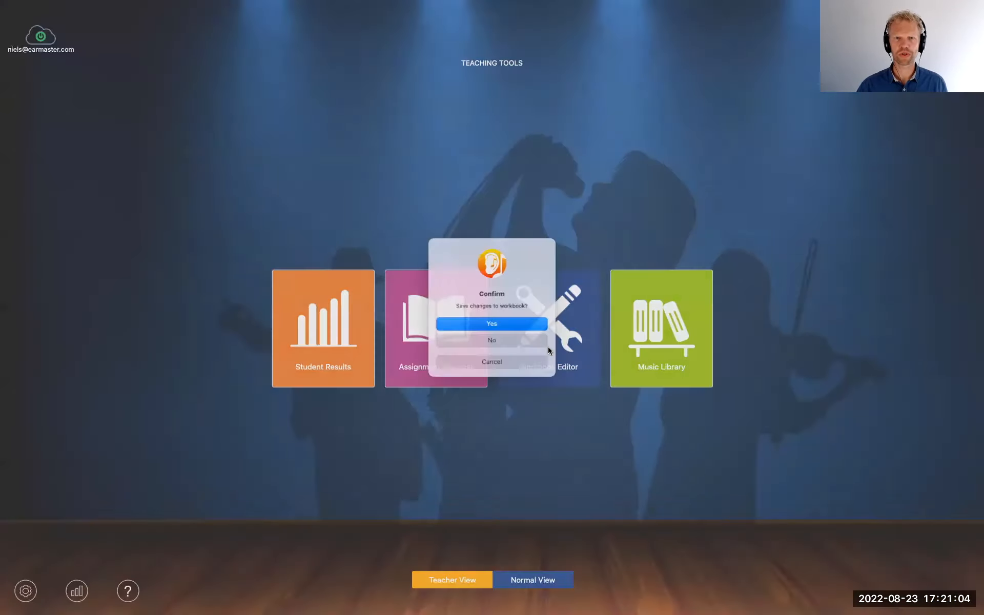
{"action": "left_click", "coordinate": [494, 324]}
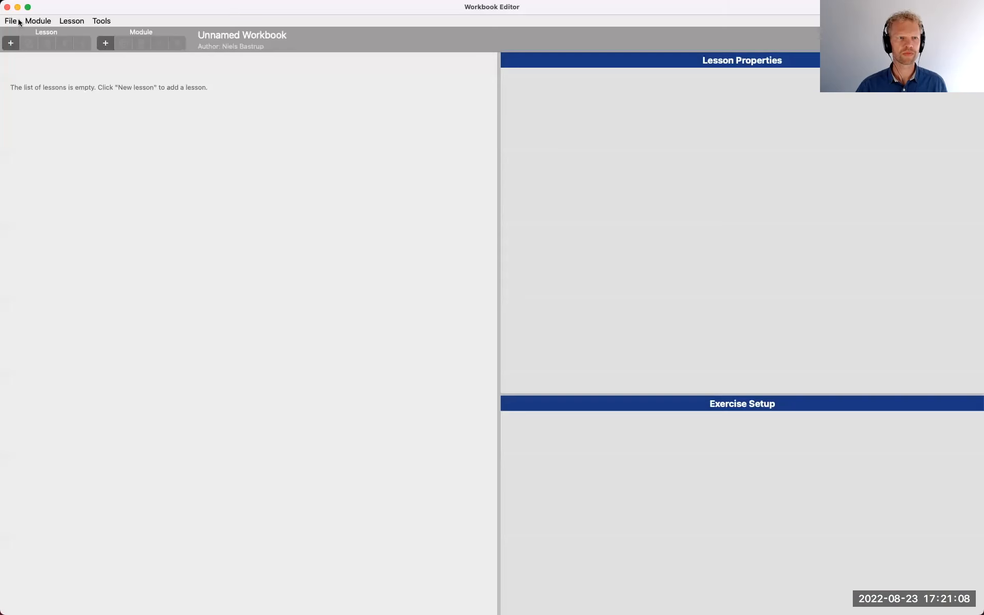
{"action": "left_click", "coordinate": [10, 21]}
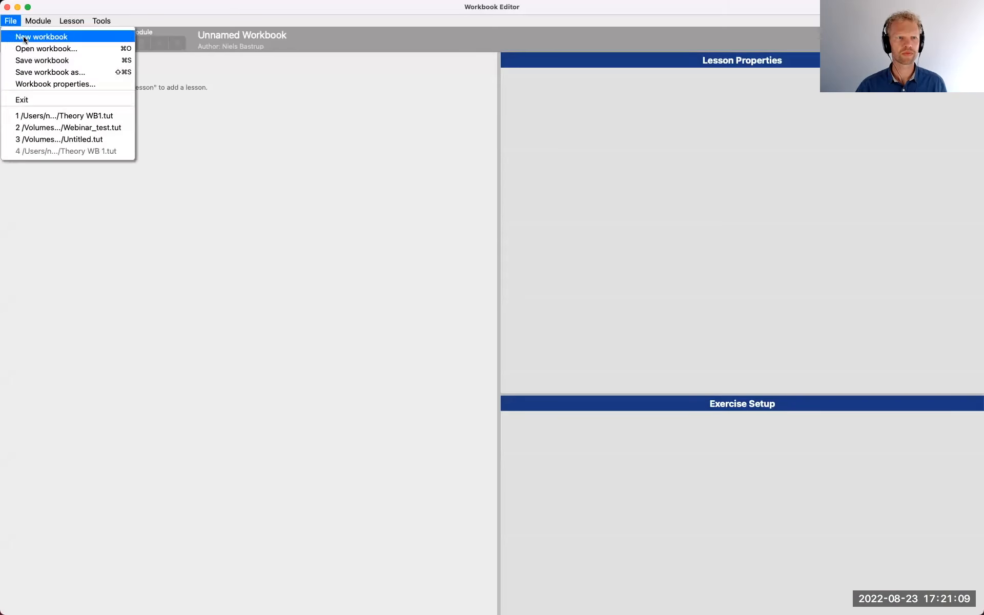
{"action": "left_click", "coordinate": [69, 117]}
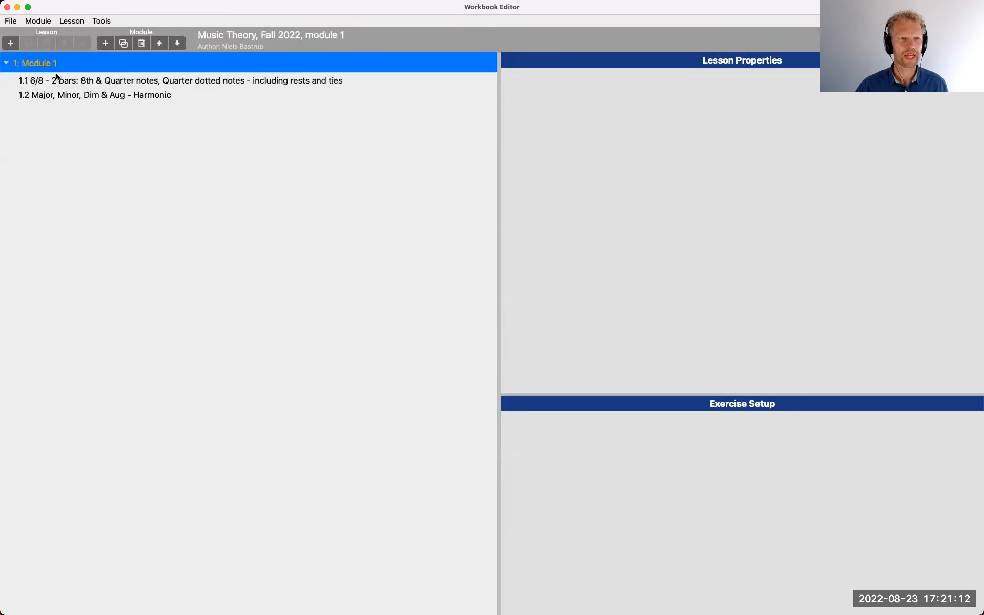
Add a new lesson after the Major, Minor, Dim & Aug lesson and set its activity to Melodic Sight-Singing
{"action": "left_click", "coordinate": [89, 101]}
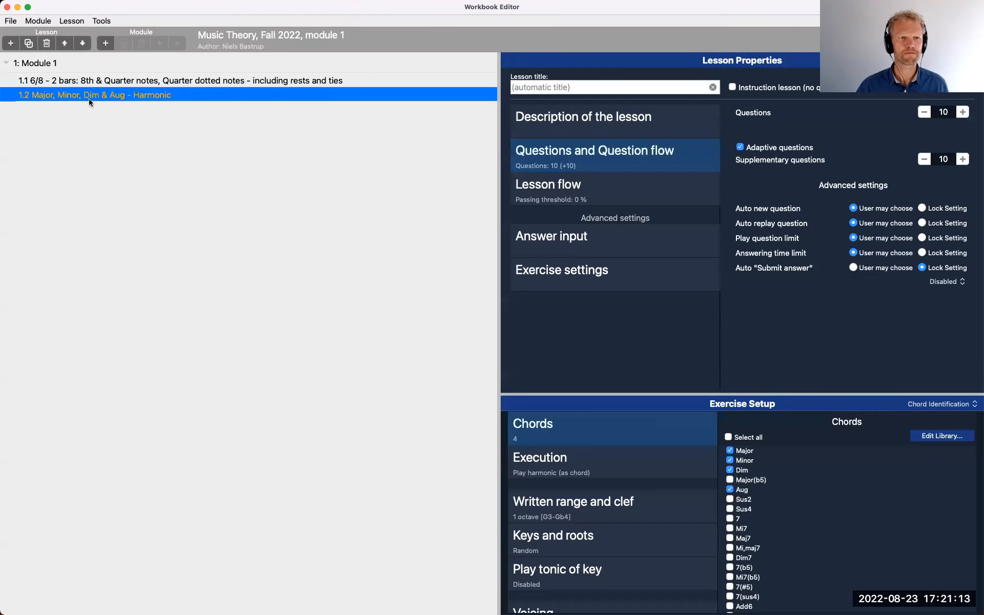
{"action": "left_click", "coordinate": [10, 44]}
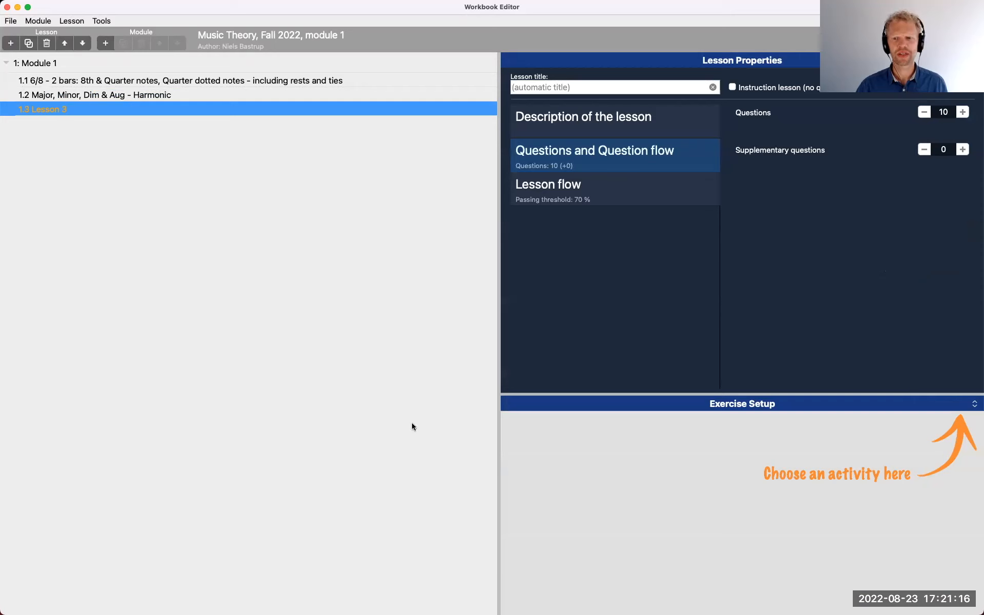
{"action": "left_click_drag", "start_coordinate": [718, 395], "coordinate": [717, 319]}
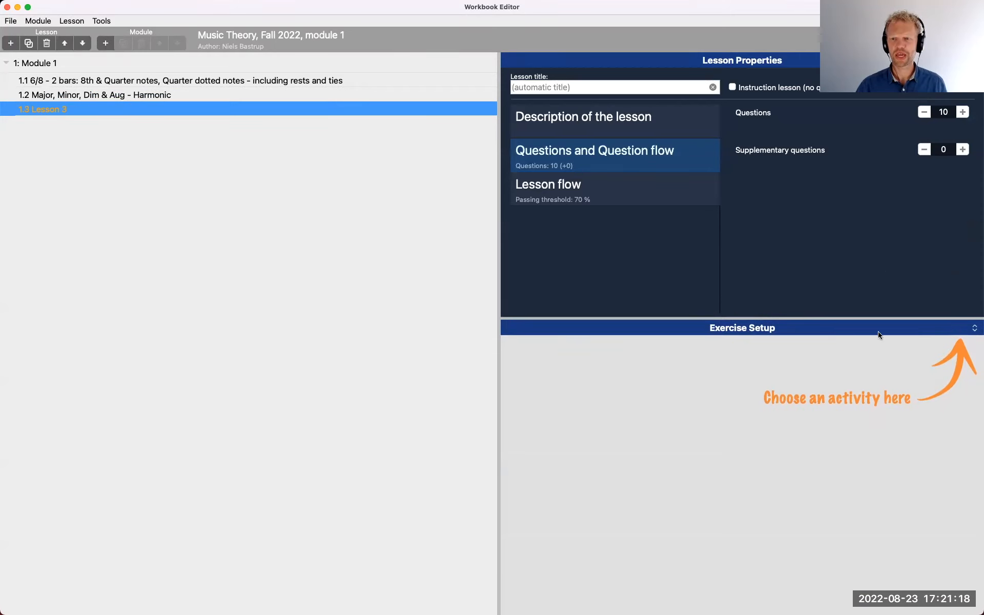
{"action": "left_click", "coordinate": [954, 326]}
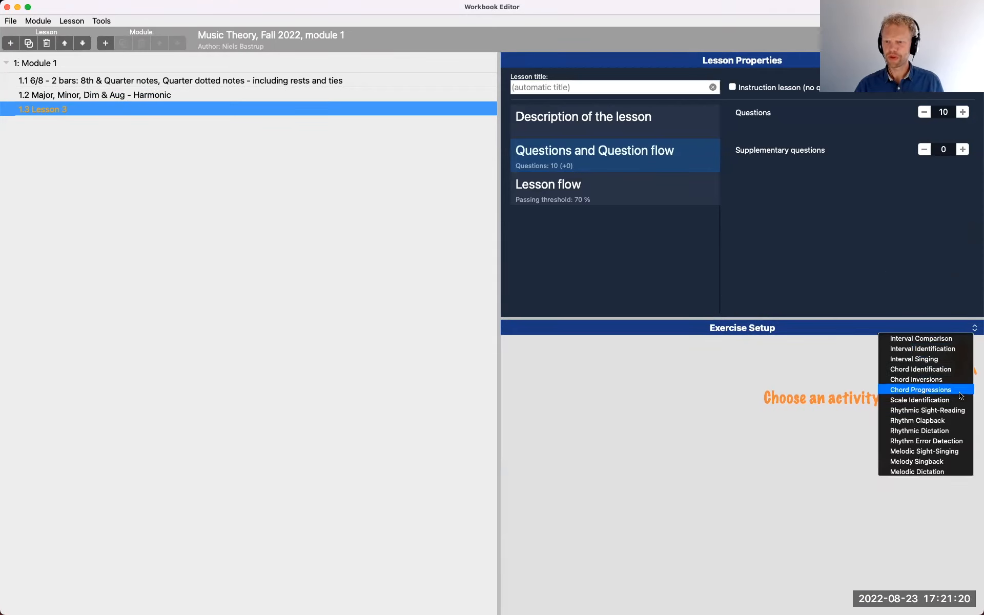
{"action": "left_click", "coordinate": [932, 453]}
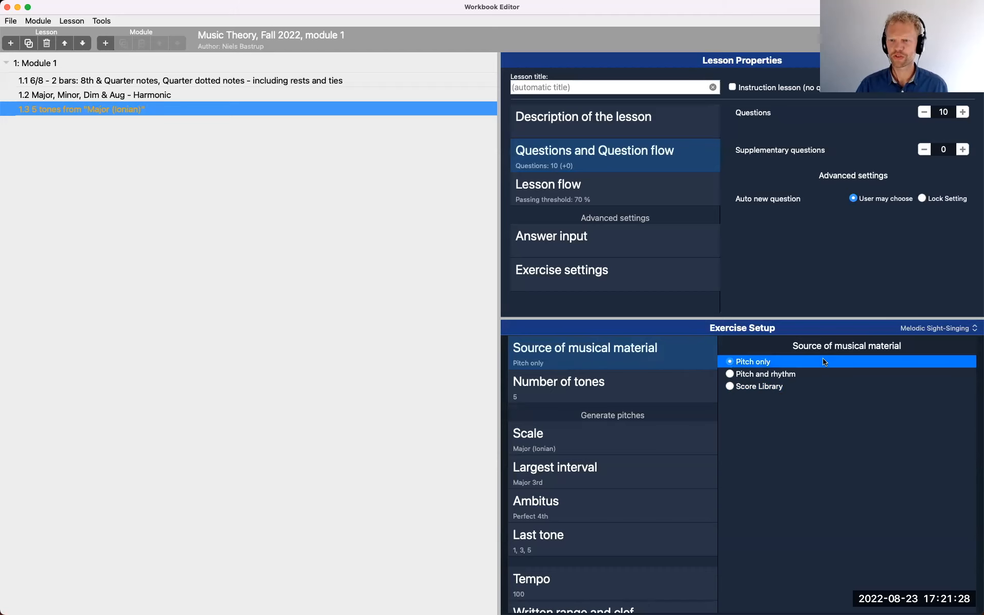
Set the lesson's source of musical material to Score Library and start adding a score to its list of questions
{"action": "left_click", "coordinate": [730, 387]}
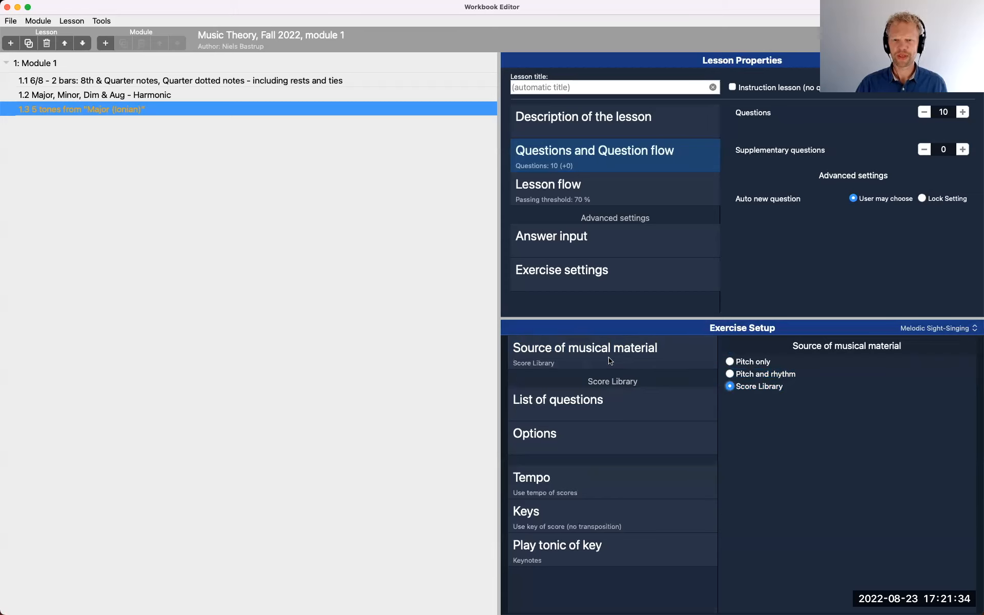
{"action": "left_click", "coordinate": [618, 410]}
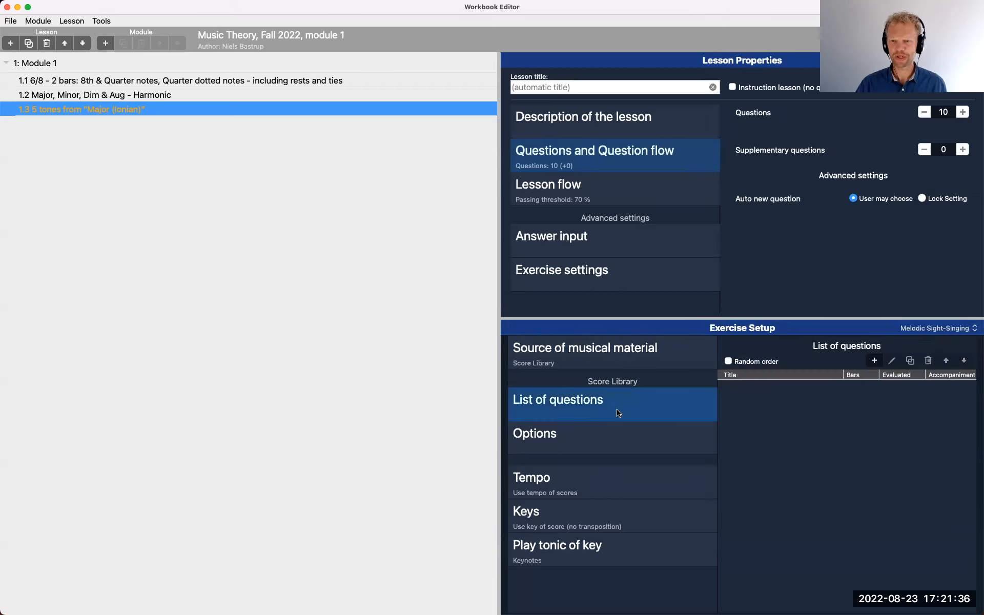
{"action": "left_click", "coordinate": [875, 361]}
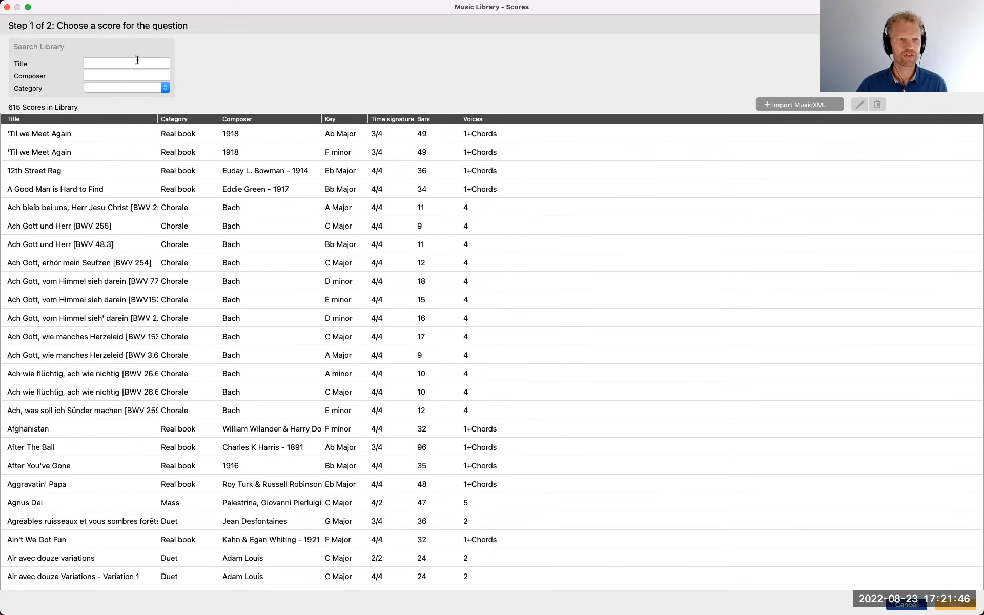
Search the score library for "bach" by title and by composer, clearing each filter
{"action": "left_click", "coordinate": [137, 62]}
{"action": "type", "text": "bach"}
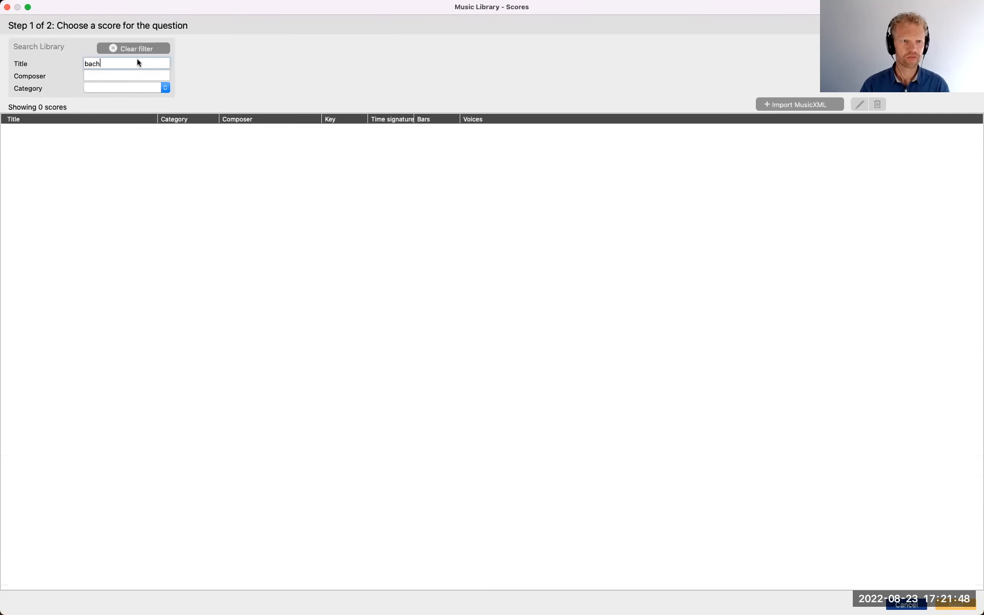
{"action": "key", "text": "BackSpace"}
{"action": "key", "text": "BackSpace"}
{"action": "key", "text": "BackSpace"}
{"action": "key", "text": "BackSpace"}
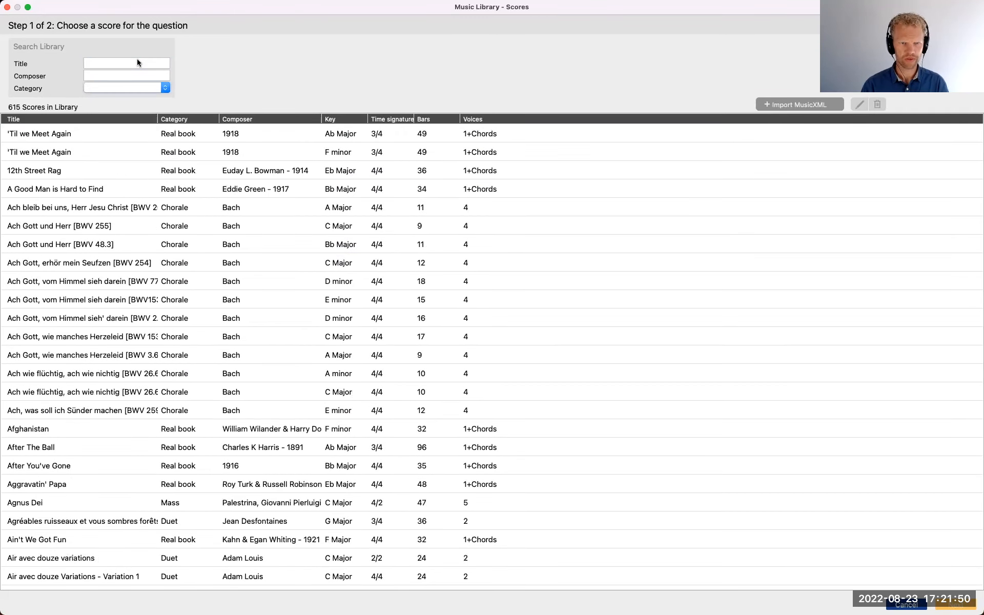
{"action": "left_click", "coordinate": [146, 77]}
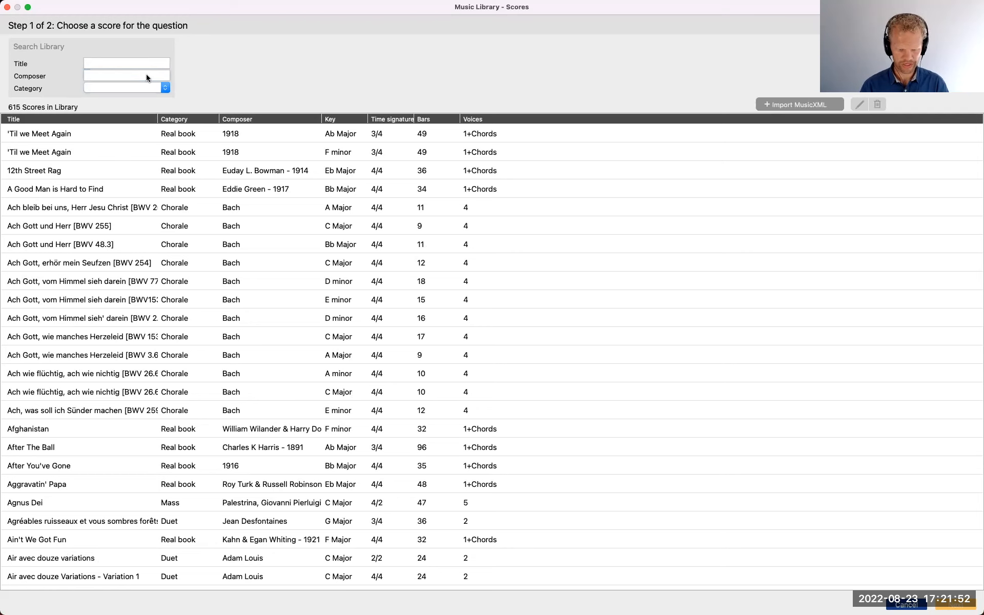
{"action": "type", "text": "bach"}
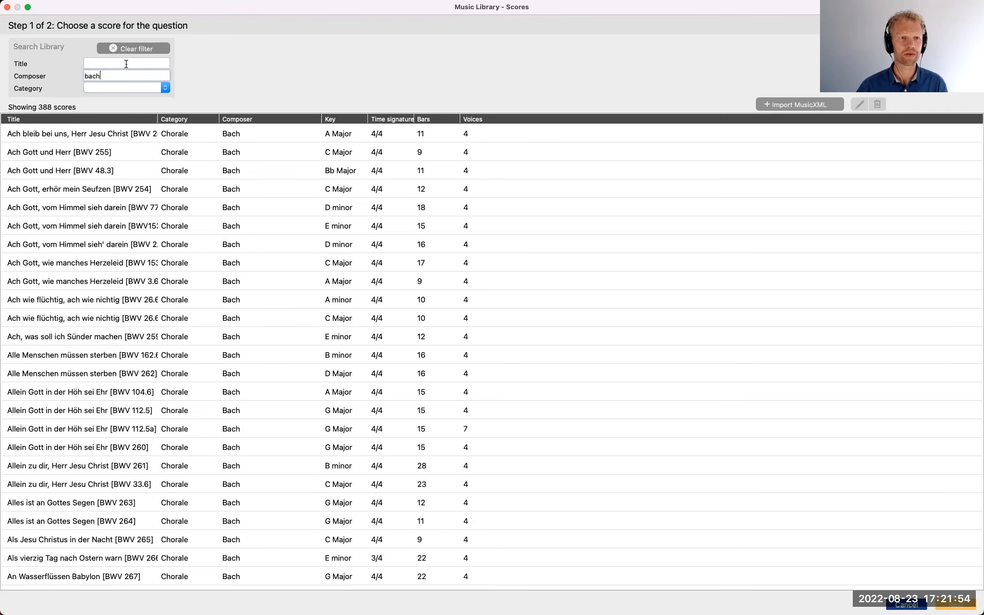
{"action": "key", "text": "BackSpace"}
{"action": "key", "text": "BackSpace"}
{"action": "key", "text": "BackSpace"}
{"action": "key", "text": "BackSpace"}
{"action": "left_click", "coordinate": [122, 62]}
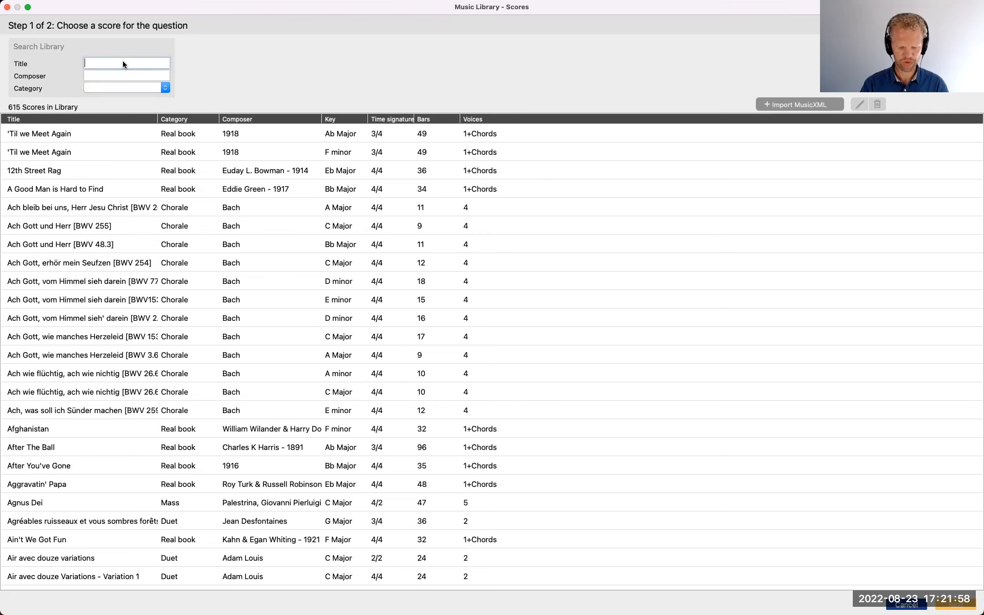
{"action": "type", "text": "aco"}
{"action": "key", "text": "BackSpace"}
{"action": "key", "text": "BackSpace"}
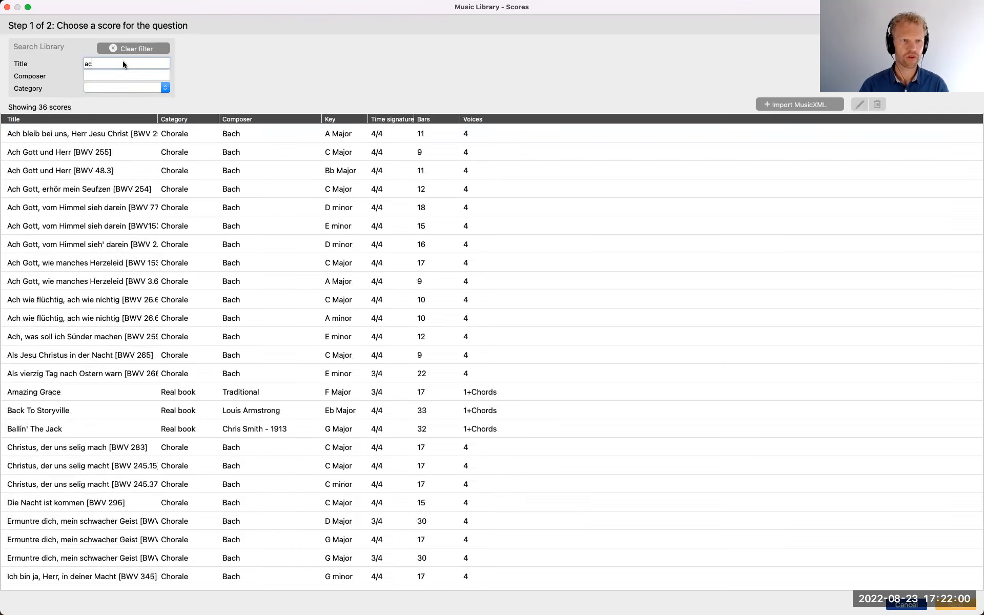
{"action": "type", "text": "com"}
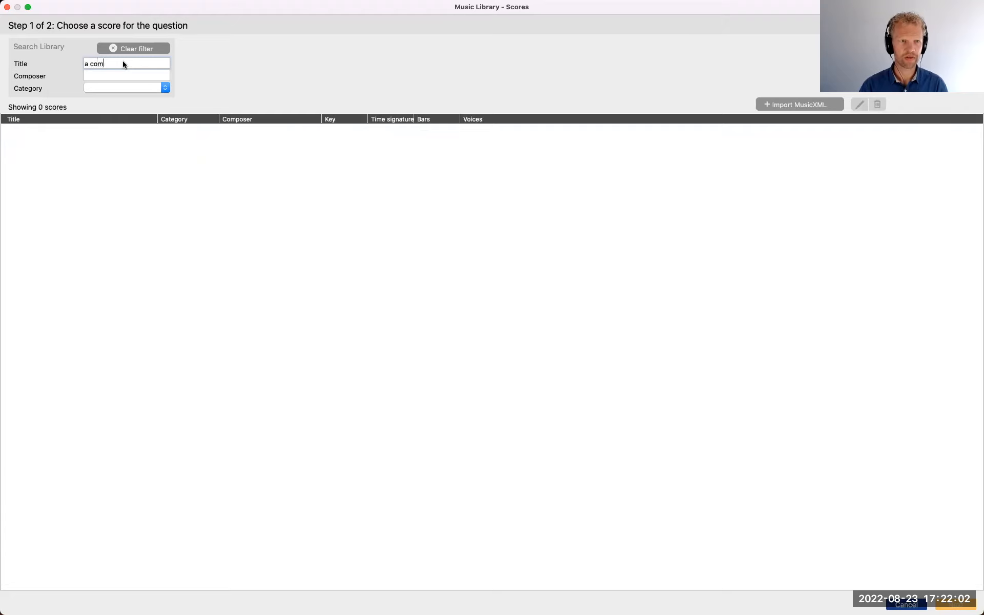
{"action": "key", "text": "BackSpace"}
{"action": "key", "text": "BackSpace"}
{"action": "key", "text": "BackSpace"}
{"action": "key", "text": "BackSpace"}
{"action": "key", "text": "BackSpace"}
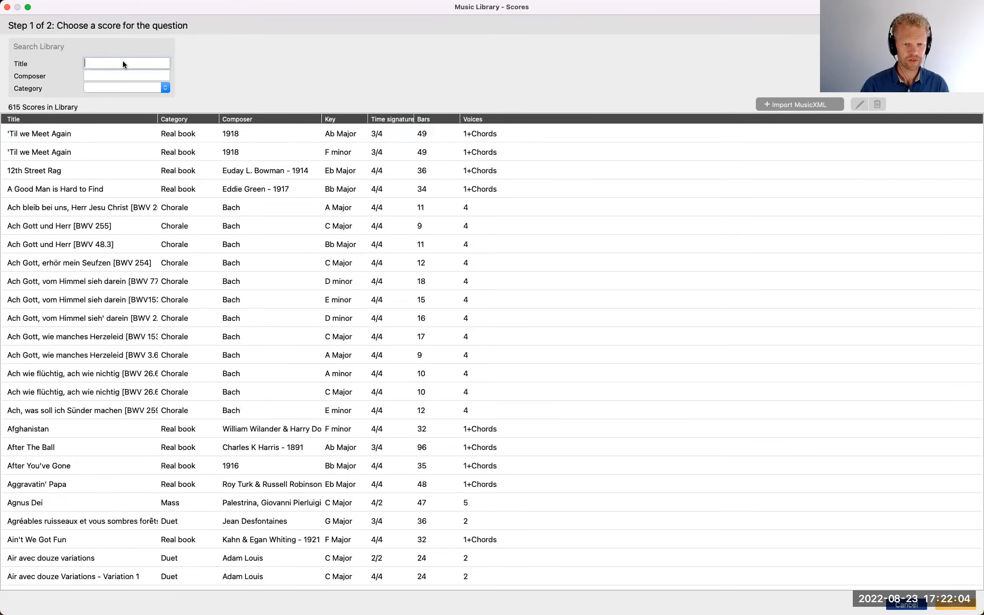
Search the score titles for "o come", preview O Come, All Ye Faithfull, and choose it as the question's score
{"action": "type", "text": "o come"}
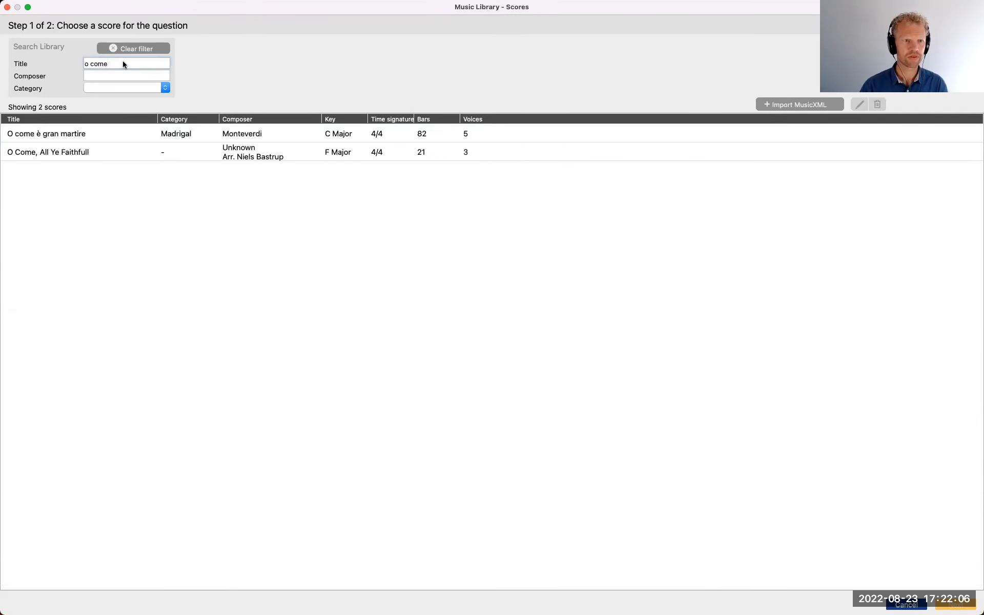
{"action": "left_click", "coordinate": [153, 137]}
{"action": "left_click", "coordinate": [132, 156]}
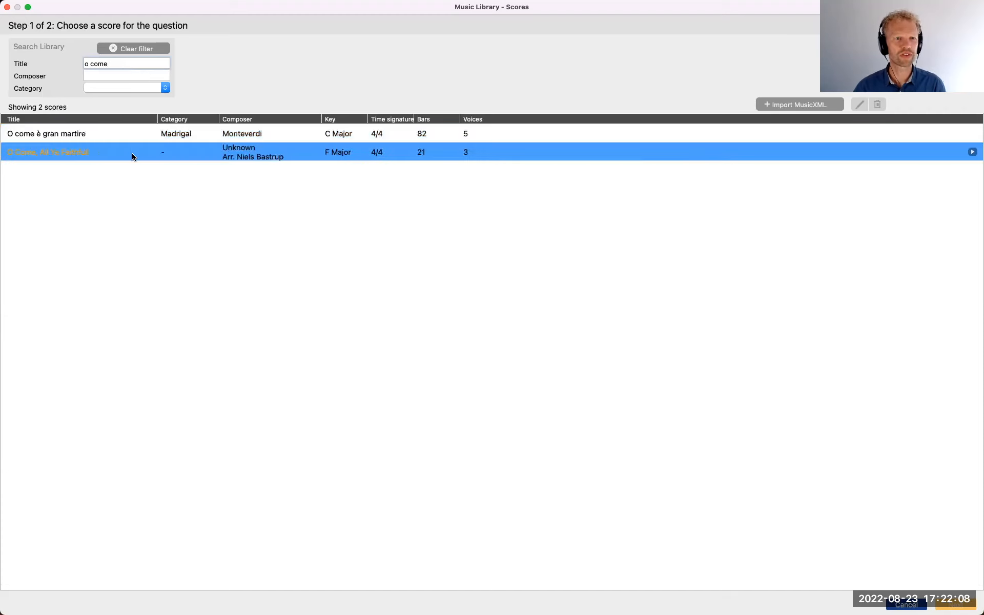
{"action": "left_click", "coordinate": [100, 149]}
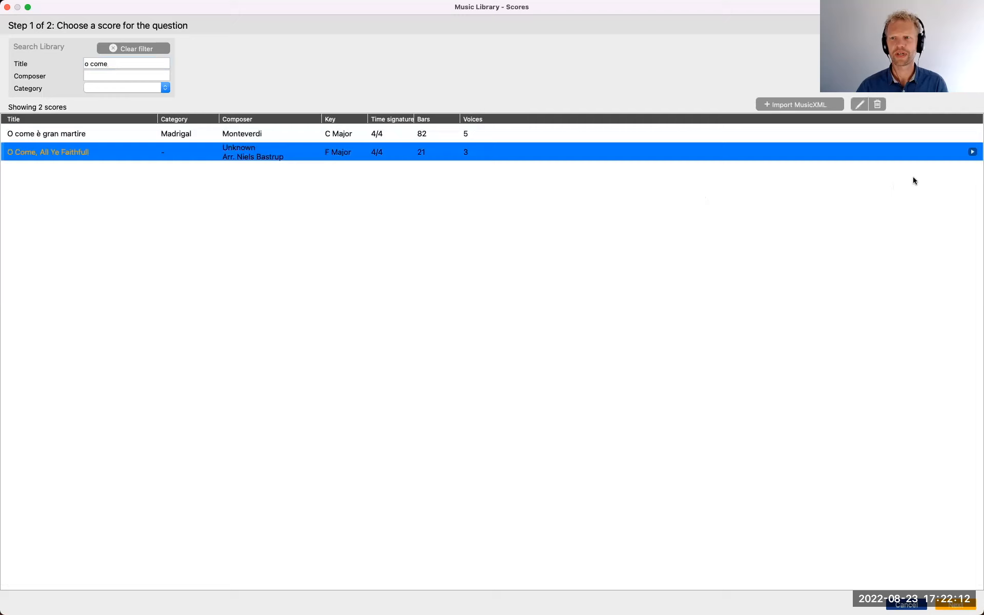
{"action": "left_click", "coordinate": [971, 152]}
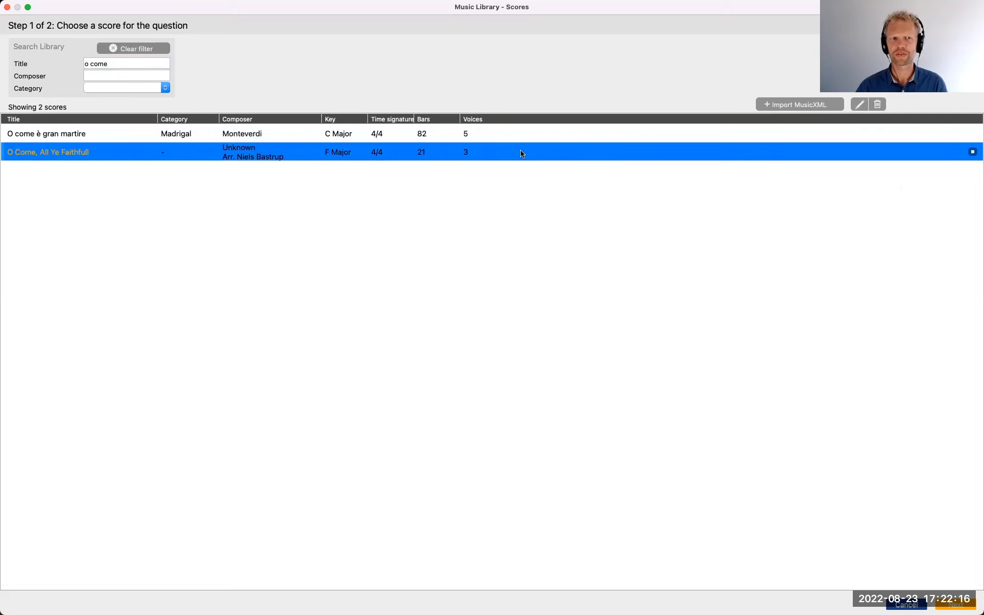
{"action": "left_click", "coordinate": [956, 605]}
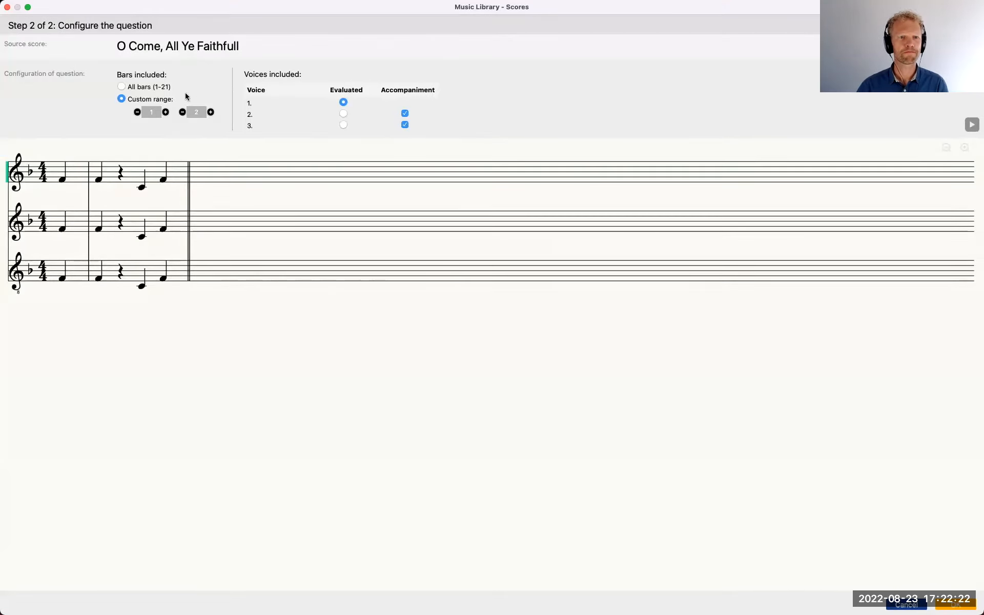
Set the question's bar range to 1–9 with voice 3 evaluated, and add the question to the lesson
{"action": "left_click", "coordinate": [211, 112]}
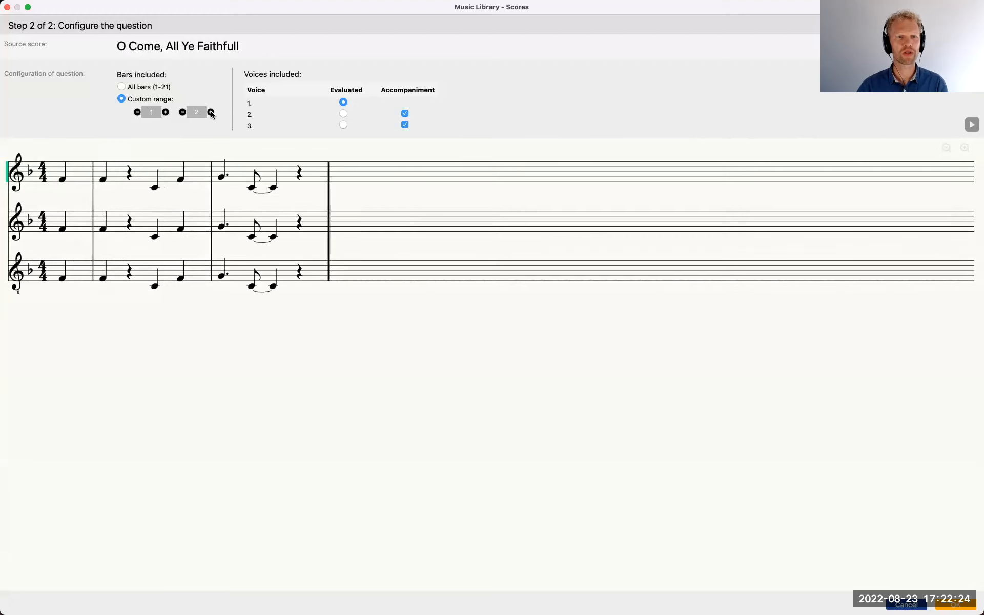
{"action": "left_click", "coordinate": [211, 112]}
{"action": "left_click", "coordinate": [211, 112]}
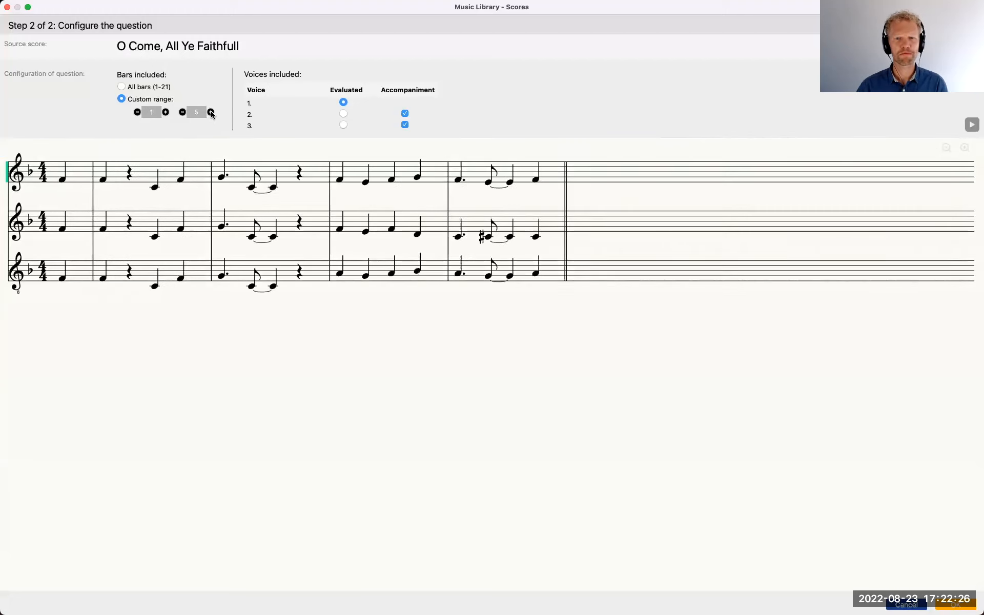
{"action": "left_click", "coordinate": [211, 112]}
{"action": "left_click", "coordinate": [211, 111]}
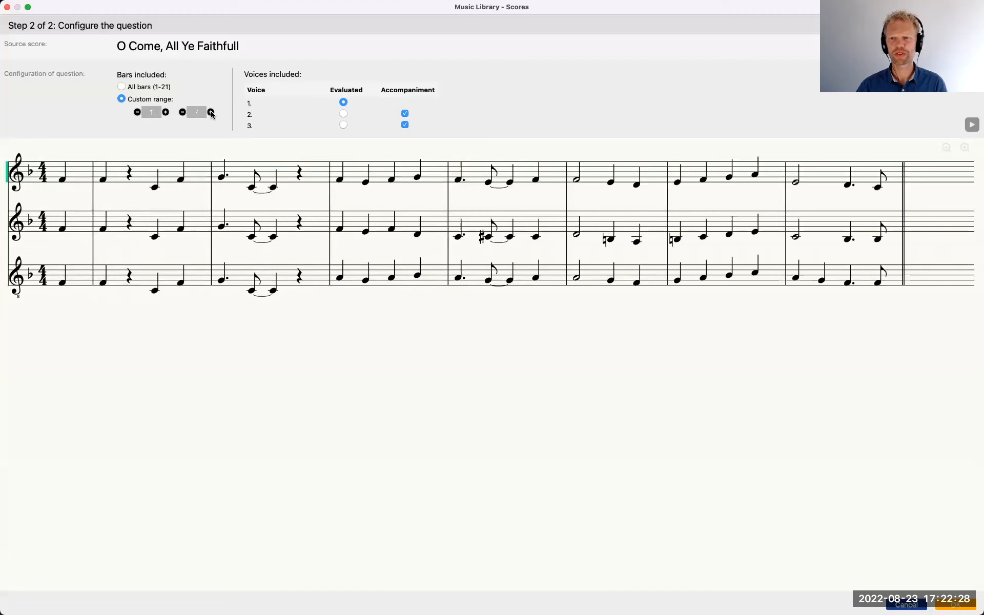
{"action": "left_click", "coordinate": [211, 112]}
{"action": "left_click", "coordinate": [210, 112]}
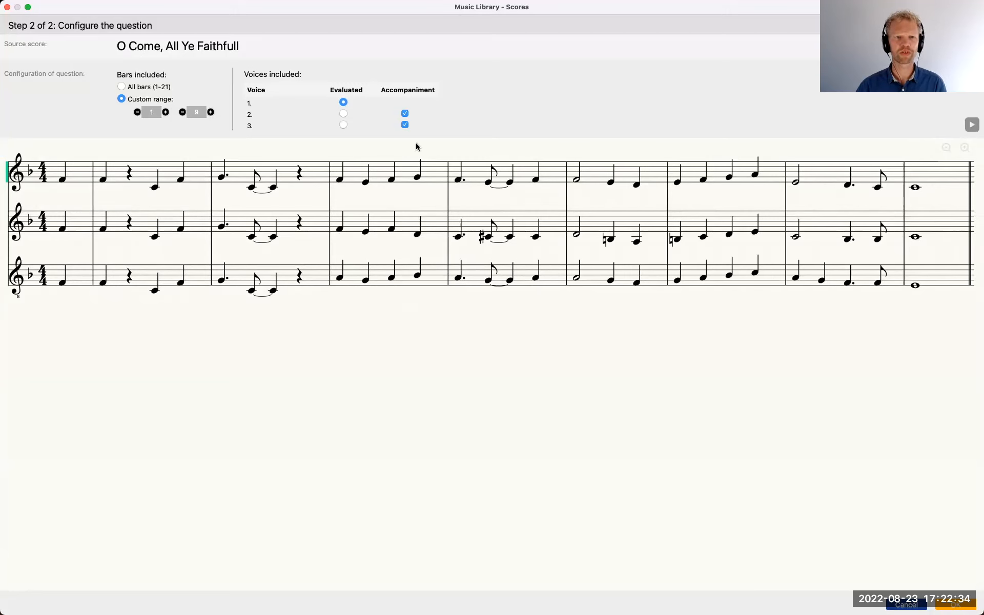
{"action": "left_click", "coordinate": [343, 125]}
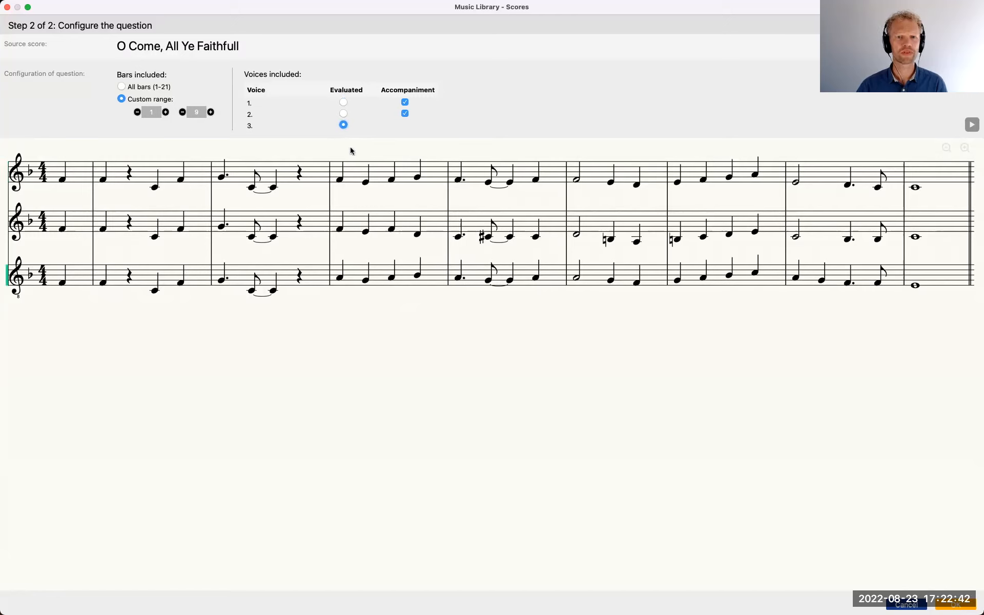
{"action": "left_click", "coordinate": [955, 604]}
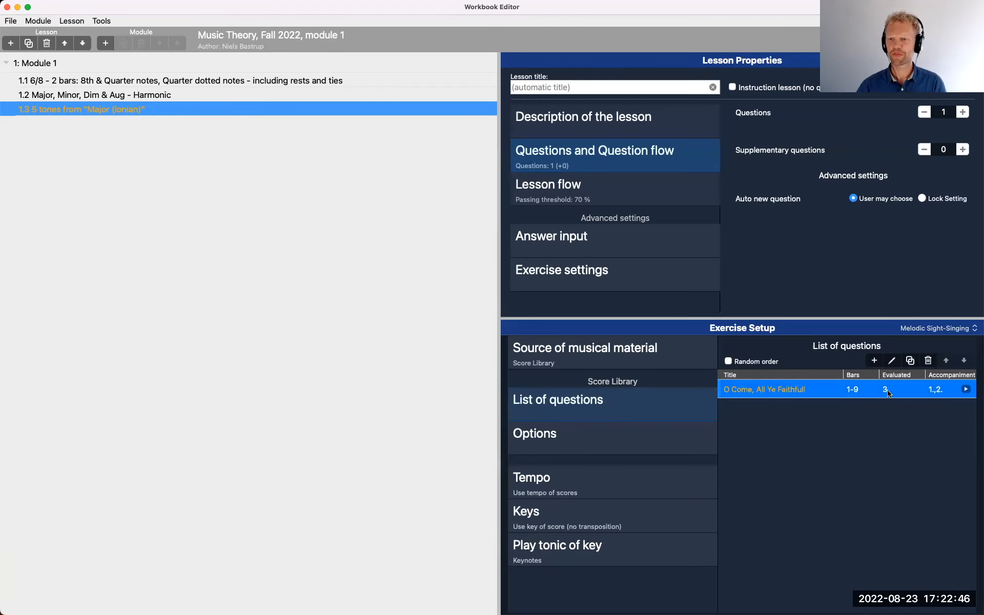
Duplicate the O Come, All Ye Faithfull question and set the copy's bar range to 10–21
{"action": "left_click", "coordinate": [911, 361]}
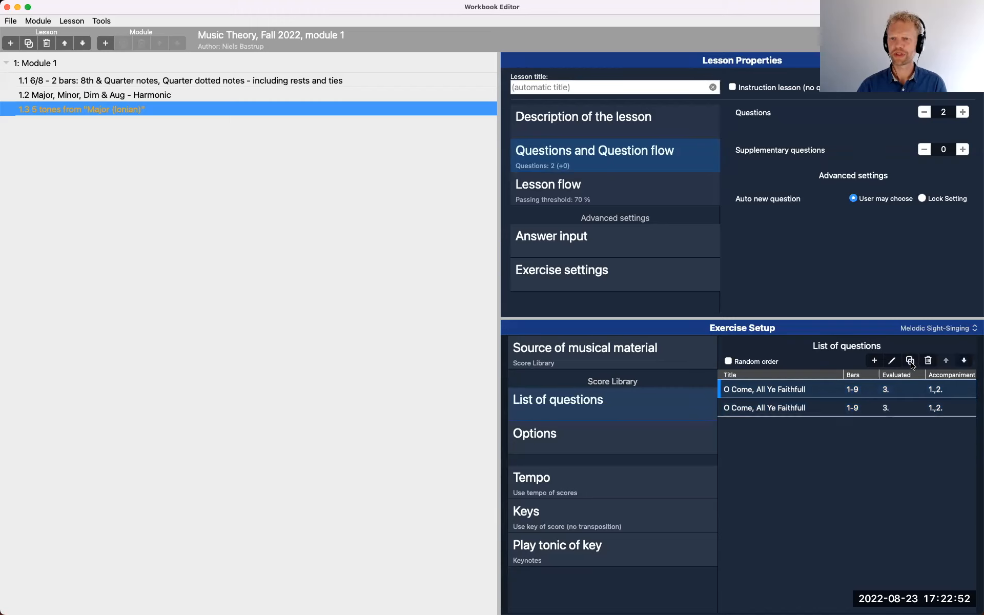
{"action": "left_click", "coordinate": [867, 407]}
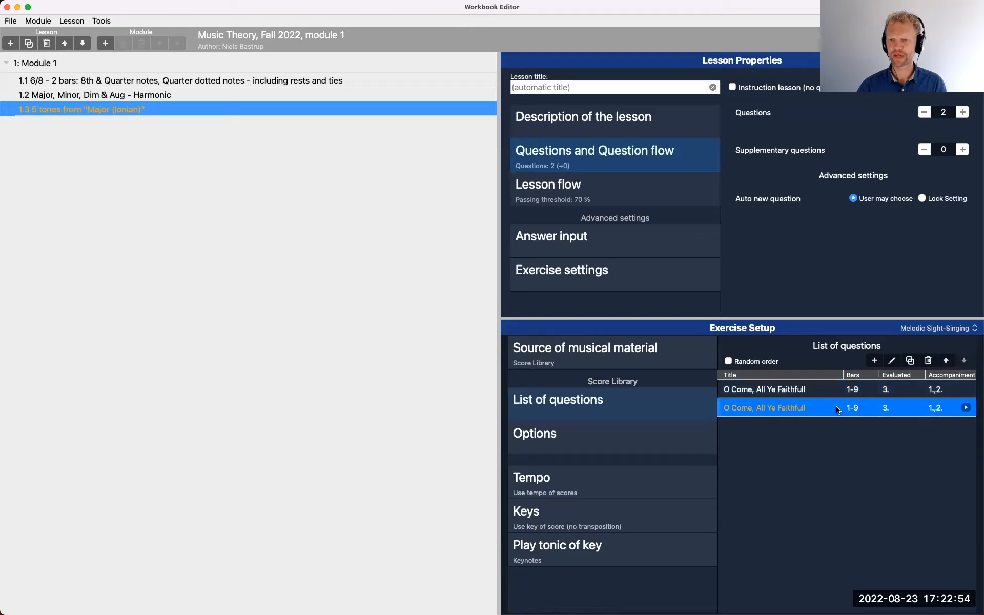
{"action": "double_click", "coordinate": [838, 408]}
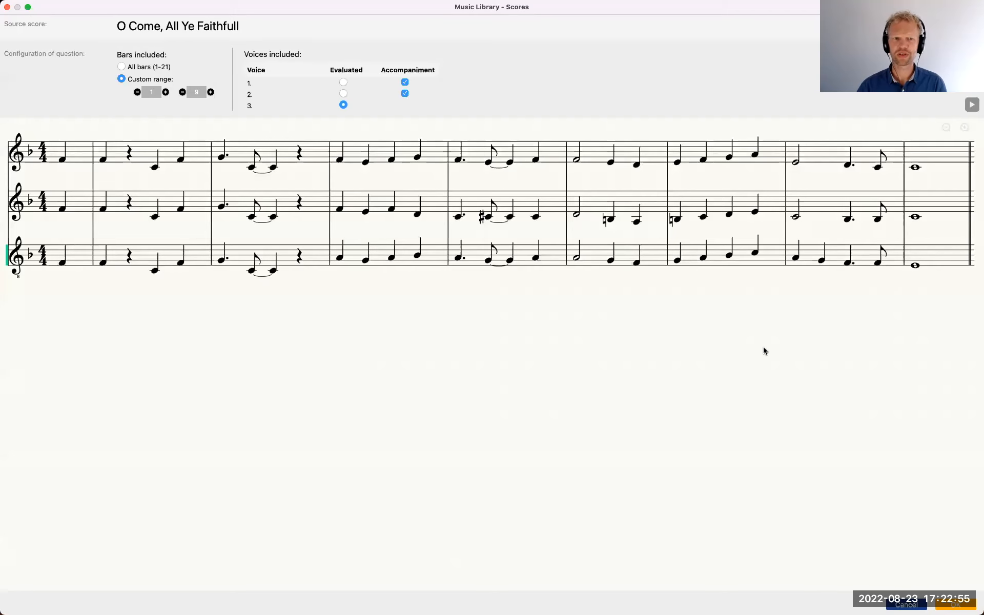
{"action": "left_click", "coordinate": [165, 92]}
{"action": "left_click", "coordinate": [165, 91]}
{"action": "left_click", "coordinate": [165, 92]}
{"action": "left_click", "coordinate": [165, 92]}
{"action": "left_click", "coordinate": [165, 91]}
{"action": "left_click", "coordinate": [164, 92]}
{"action": "left_click", "coordinate": [165, 92]}
{"action": "left_click", "coordinate": [165, 92]}
{"action": "left_click", "coordinate": [165, 91]}
{"action": "left_click", "coordinate": [210, 92]}
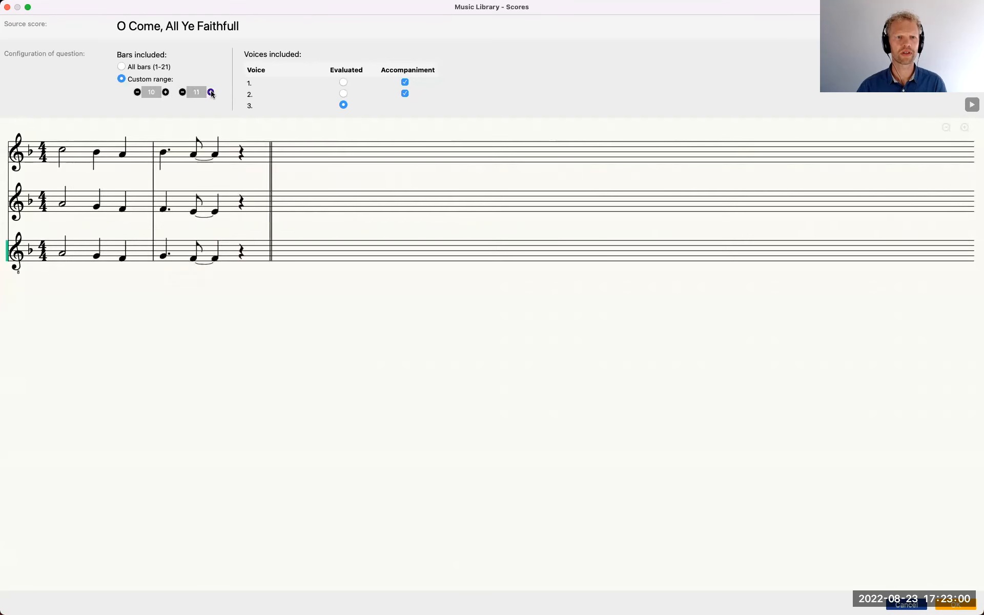
{"action": "left_click", "coordinate": [210, 91]}
{"action": "left_click", "coordinate": [211, 92]}
{"action": "left_click", "coordinate": [210, 91]}
{"action": "left_click", "coordinate": [211, 92]}
{"action": "left_click", "coordinate": [211, 92]}
{"action": "left_click", "coordinate": [211, 91]}
{"action": "left_click", "coordinate": [210, 92]}
{"action": "left_click", "coordinate": [210, 92]}
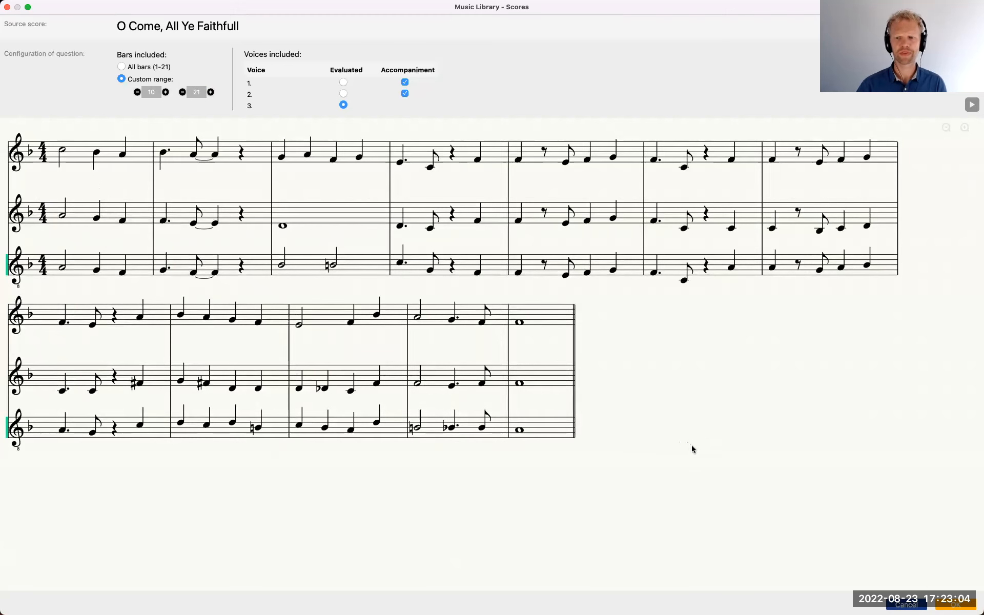
{"action": "left_click", "coordinate": [958, 603]}
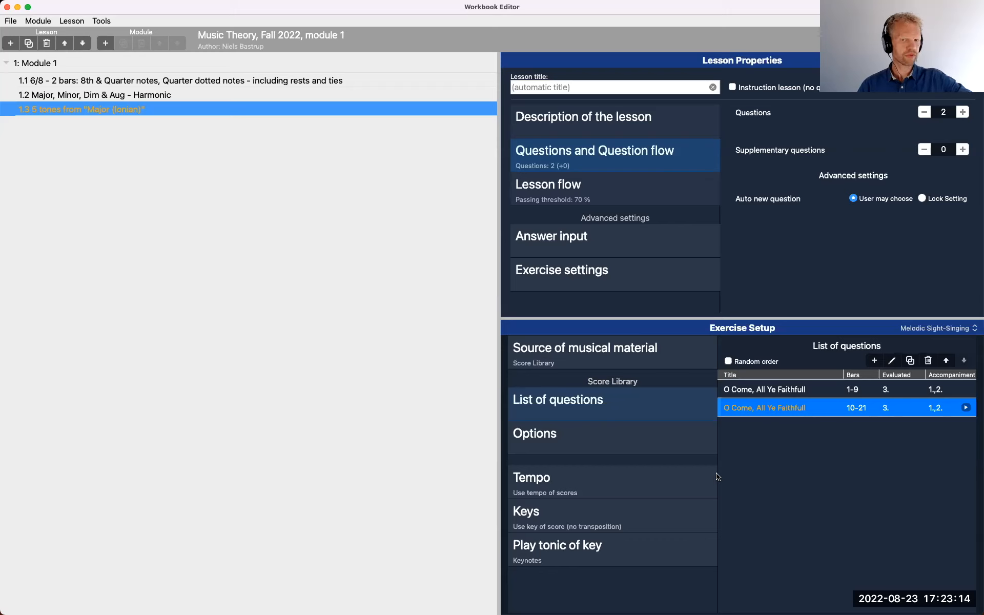
Enter "Sing the tenor voice" as the description of the lesson
{"action": "left_click", "coordinate": [645, 126]}
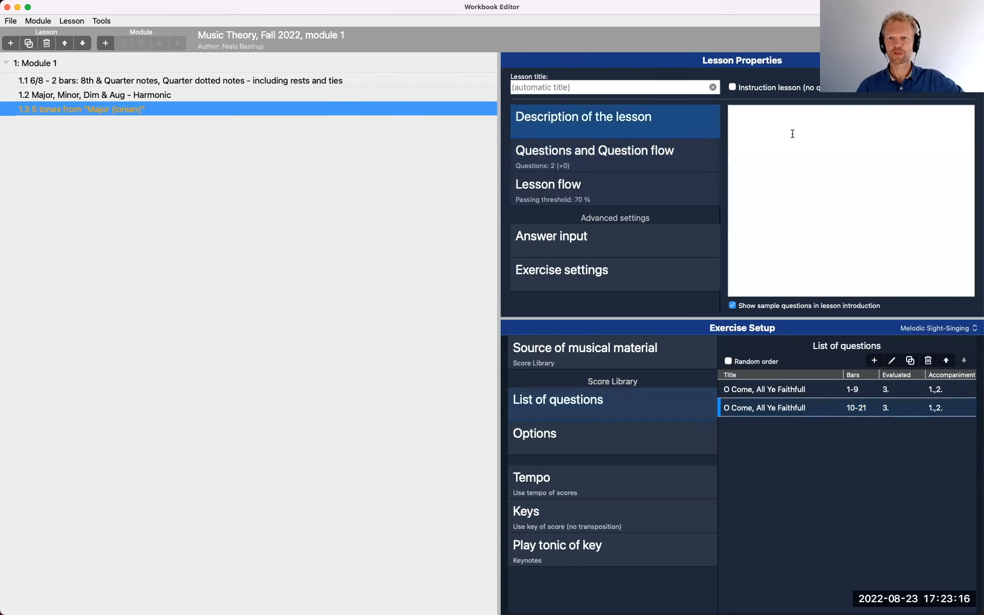
{"action": "left_click", "coordinate": [794, 136]}
{"action": "type", "text": "Sing the tenor voice"}
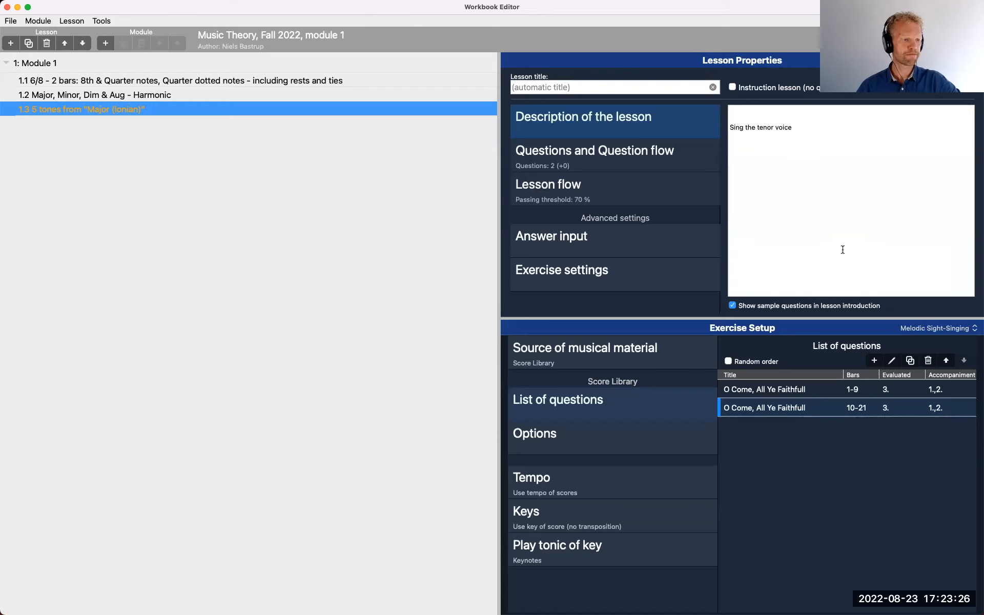
Title the melodic sight-singing lesson "O come, all ye faithful"
{"action": "left_click", "coordinate": [573, 91]}
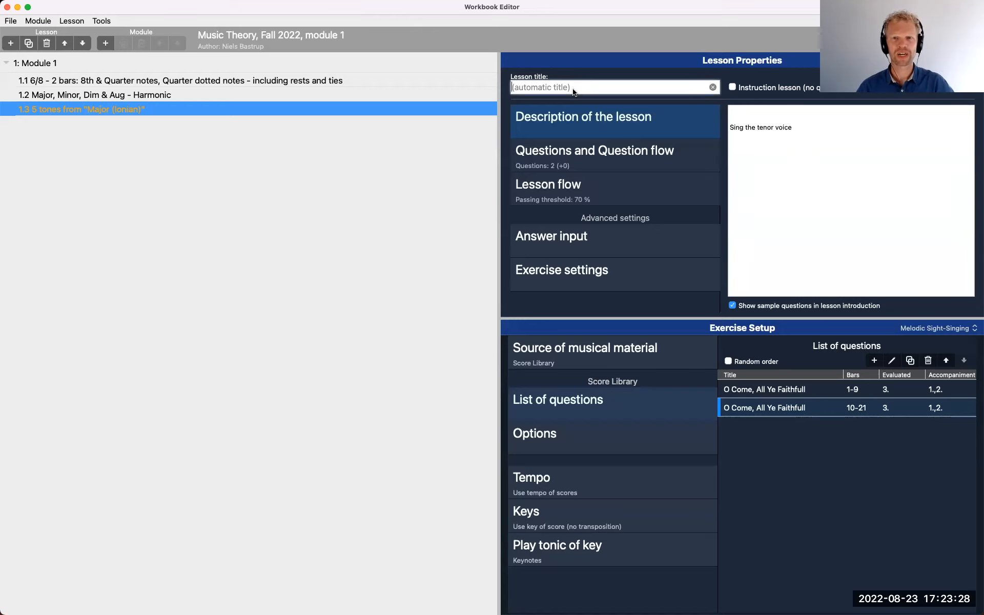
{"action": "type", "text": "O come"}
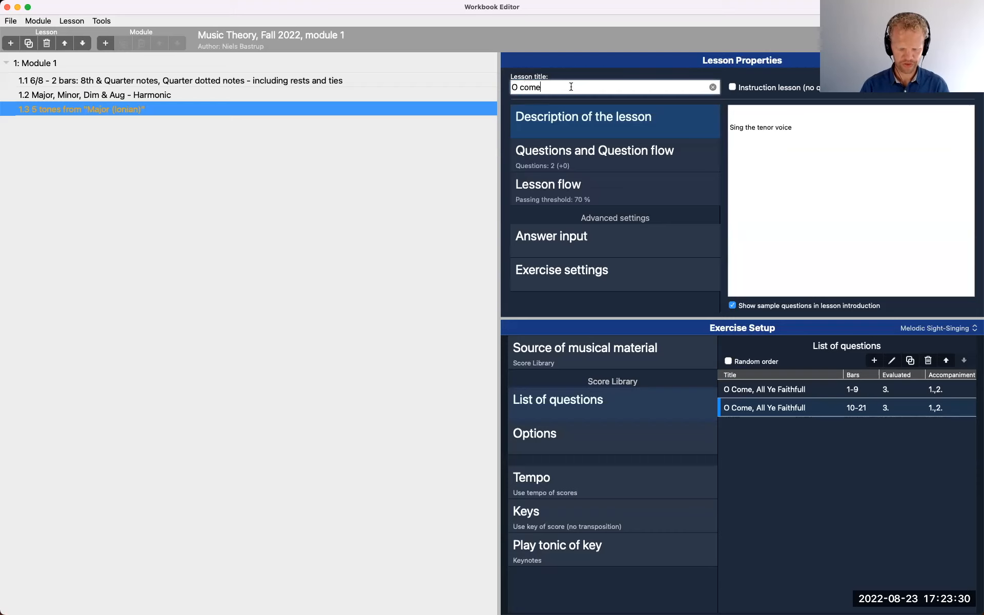
{"action": "type", "text": ", all ye faithful"}
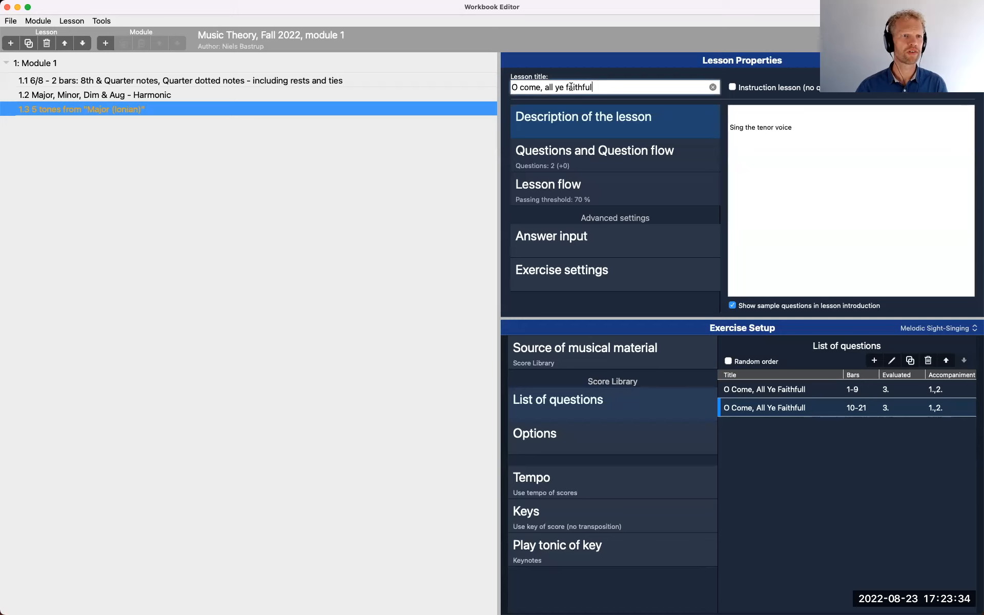
{"action": "left_click", "coordinate": [619, 127]}
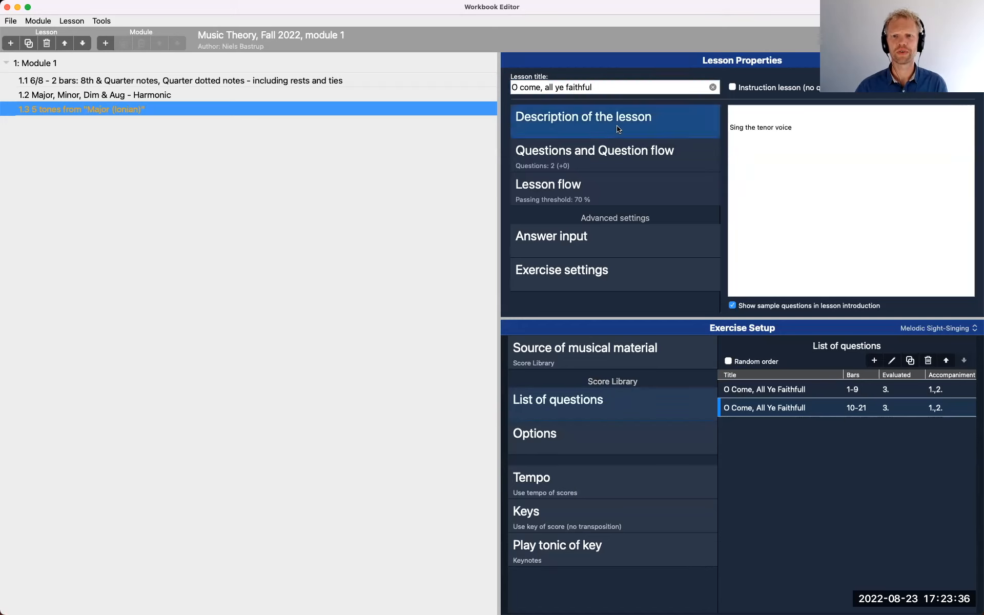
Show the accompaniment voices on the staff for the lesson, and check its tempo options
{"action": "left_click", "coordinate": [632, 163]}
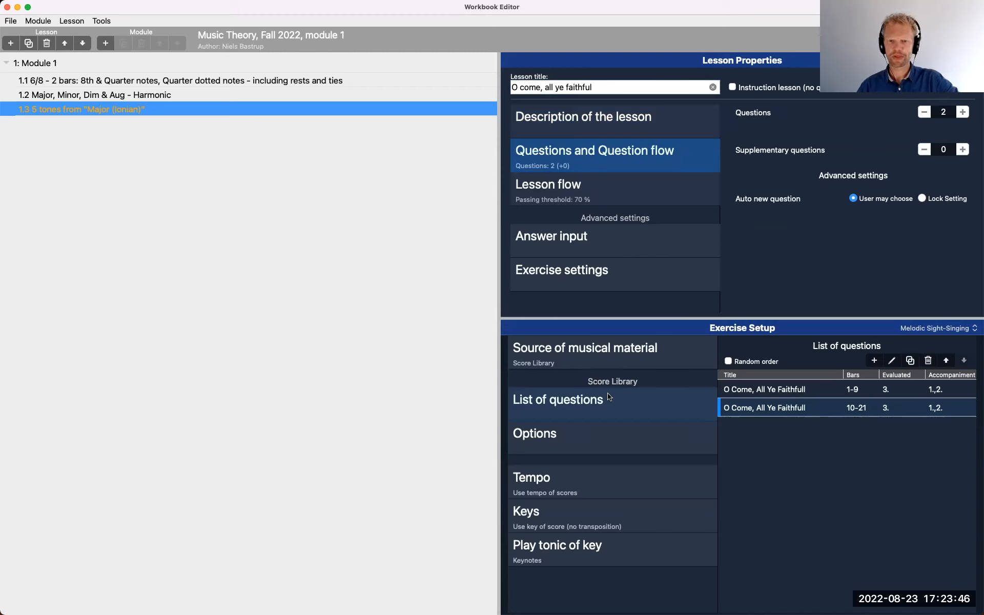
{"action": "left_click", "coordinate": [612, 441]}
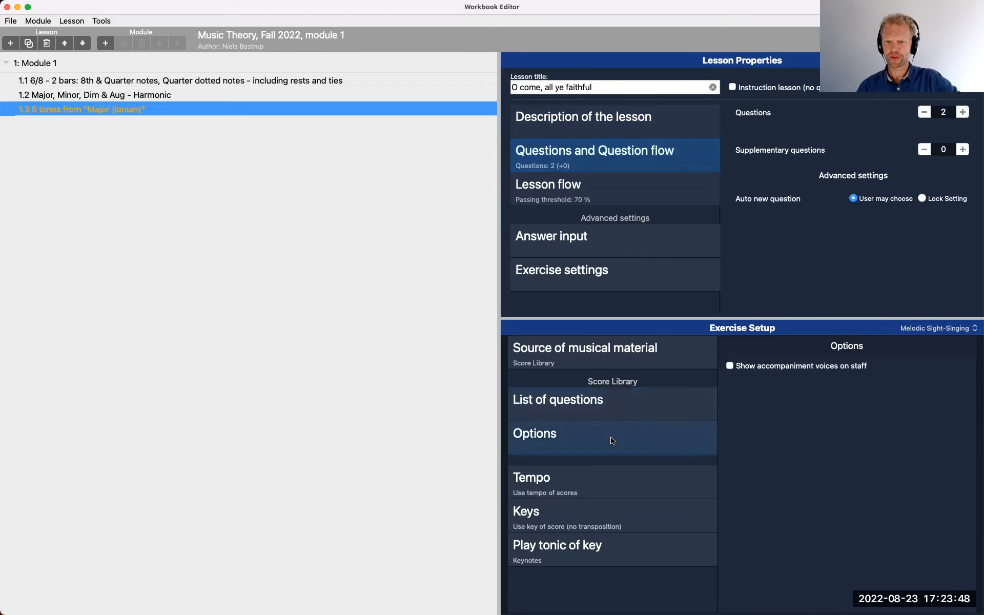
{"action": "left_click", "coordinate": [730, 370]}
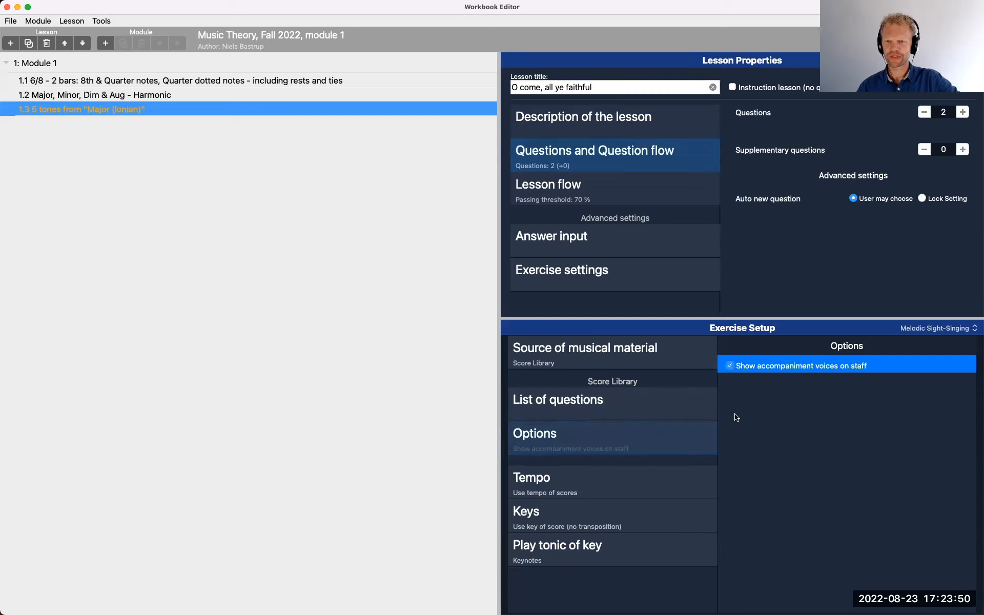
{"action": "left_click", "coordinate": [626, 481]}
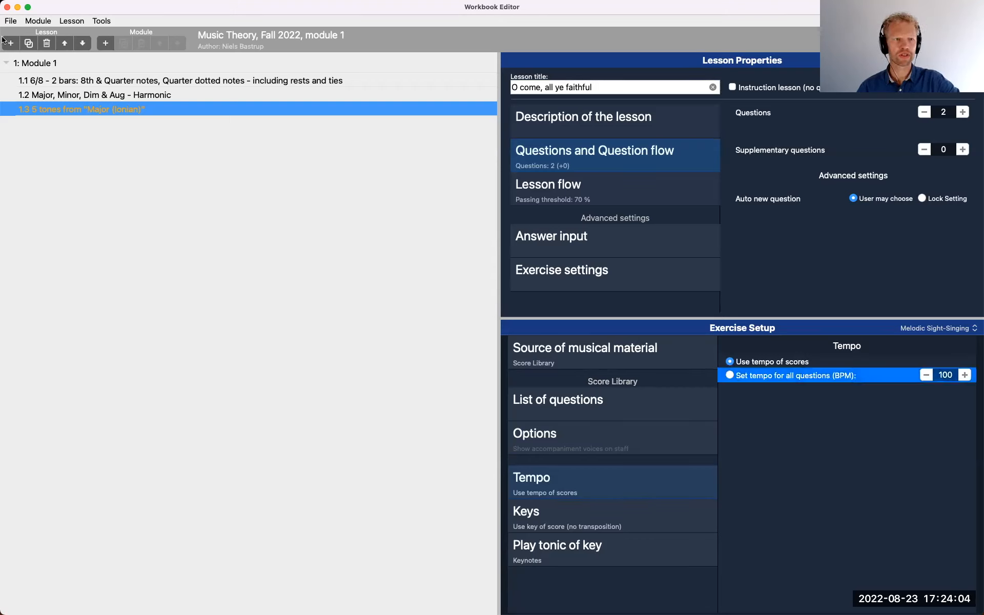
Save the workbook and close the Workbook Editor
{"action": "left_click", "coordinate": [11, 21]}
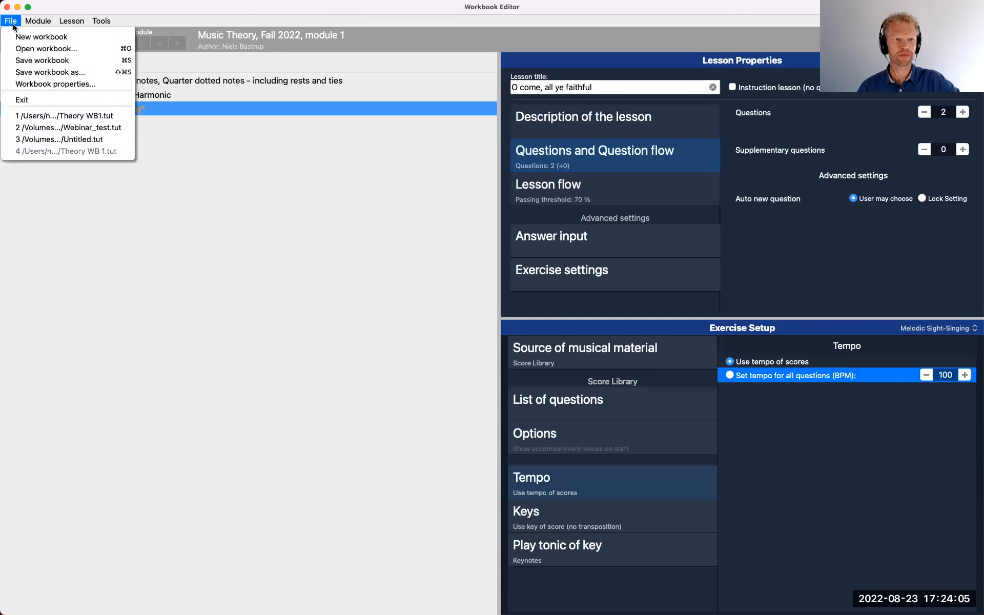
{"action": "left_click", "coordinate": [24, 61]}
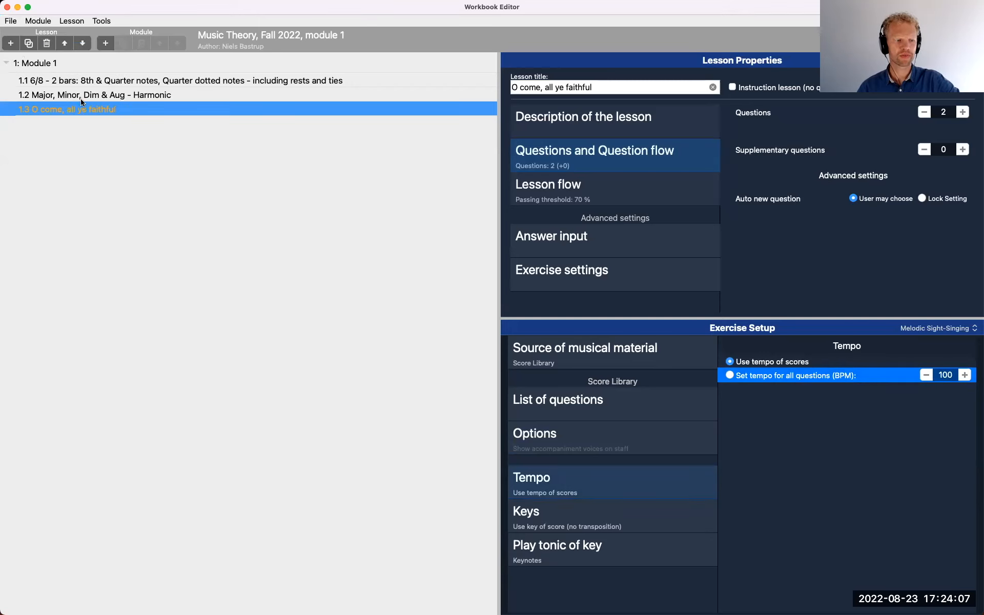
{"action": "left_click", "coordinate": [7, 7]}
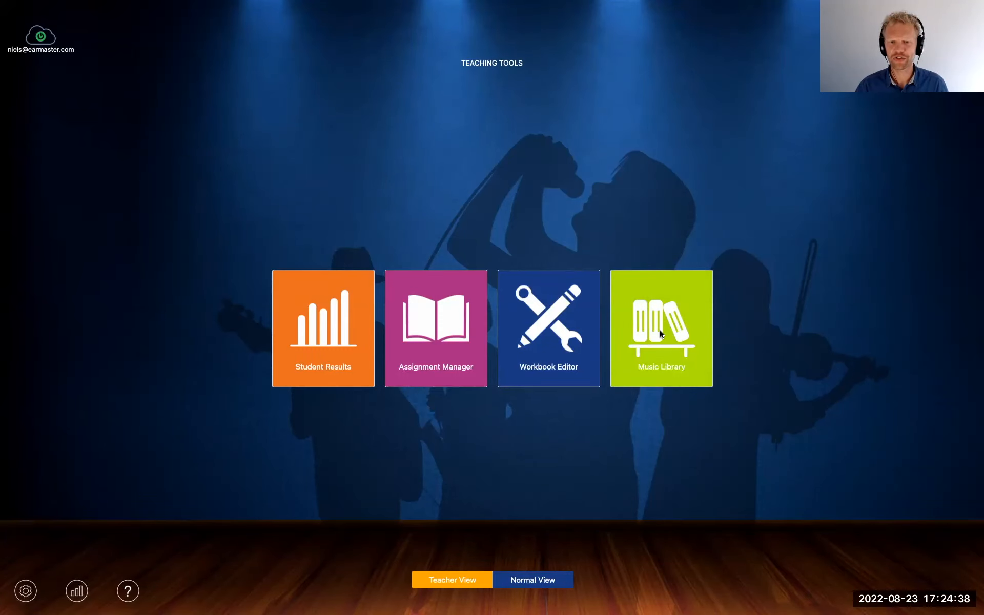
Clear the score filter in the Music Library, and view the MusicXML import file chooser without importing anything
{"action": "left_click", "coordinate": [659, 333]}
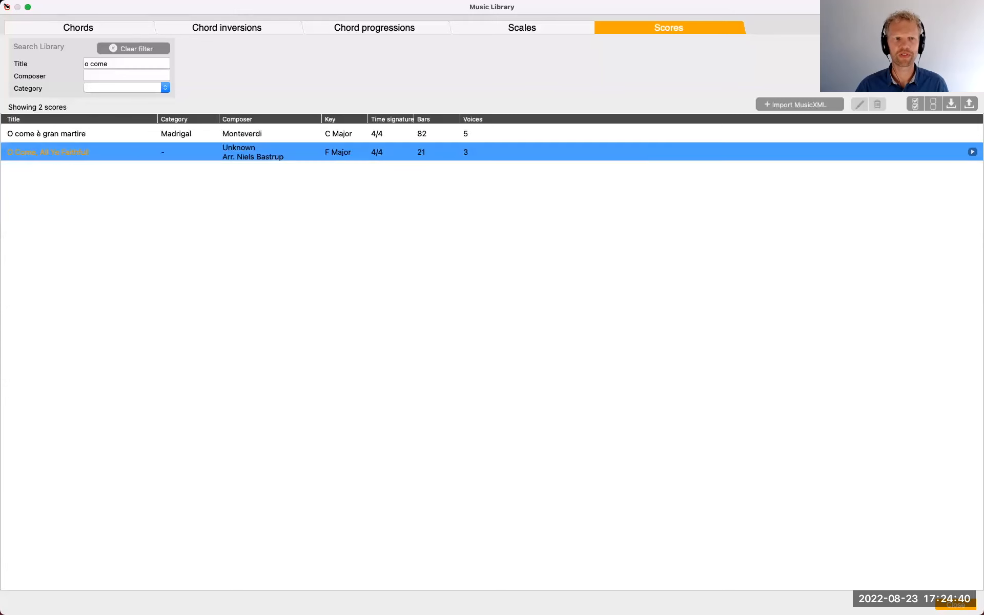
{"action": "left_click", "coordinate": [210, 170]}
{"action": "left_click", "coordinate": [113, 49]}
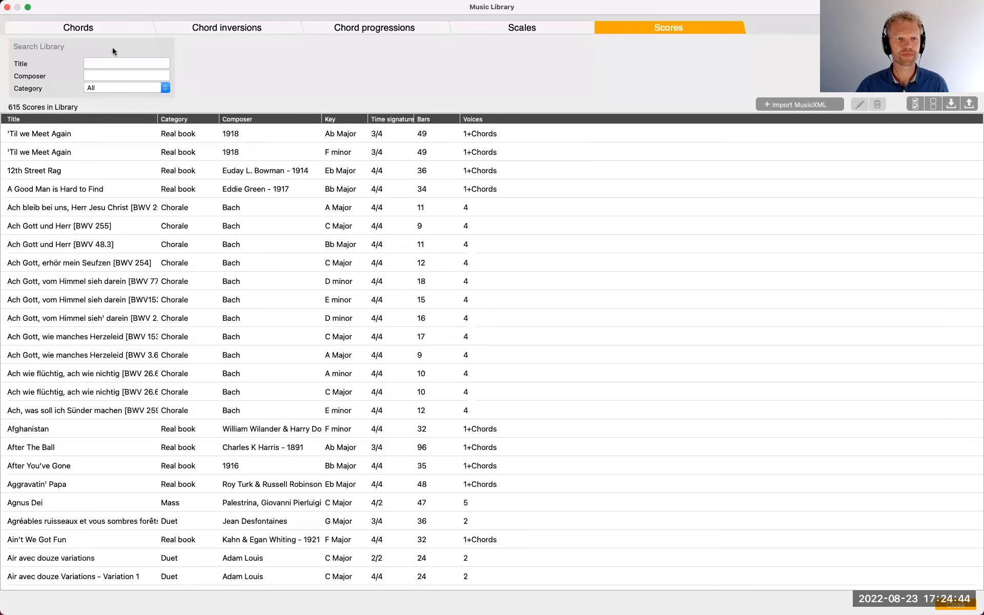
{"action": "left_click", "coordinate": [799, 106]}
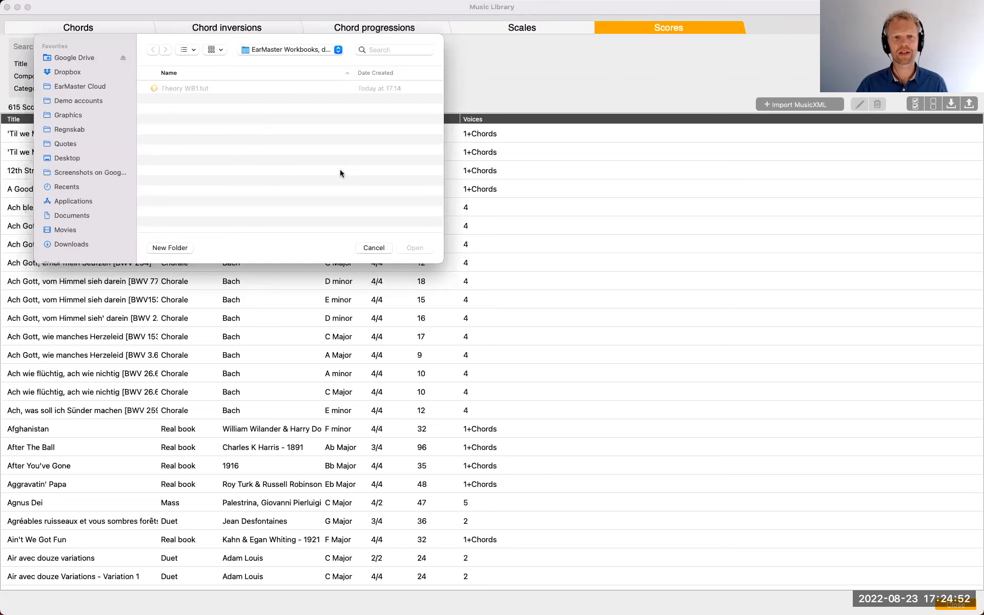
{"action": "left_click_drag", "start_coordinate": [232, 38], "coordinate": [472, 196]}
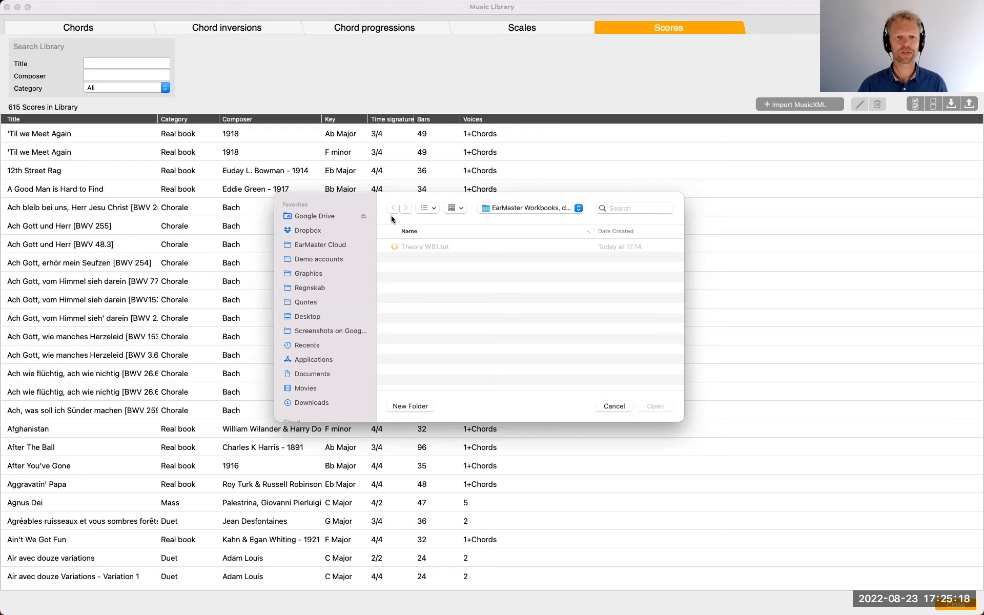
{"action": "left_click", "coordinate": [610, 406]}
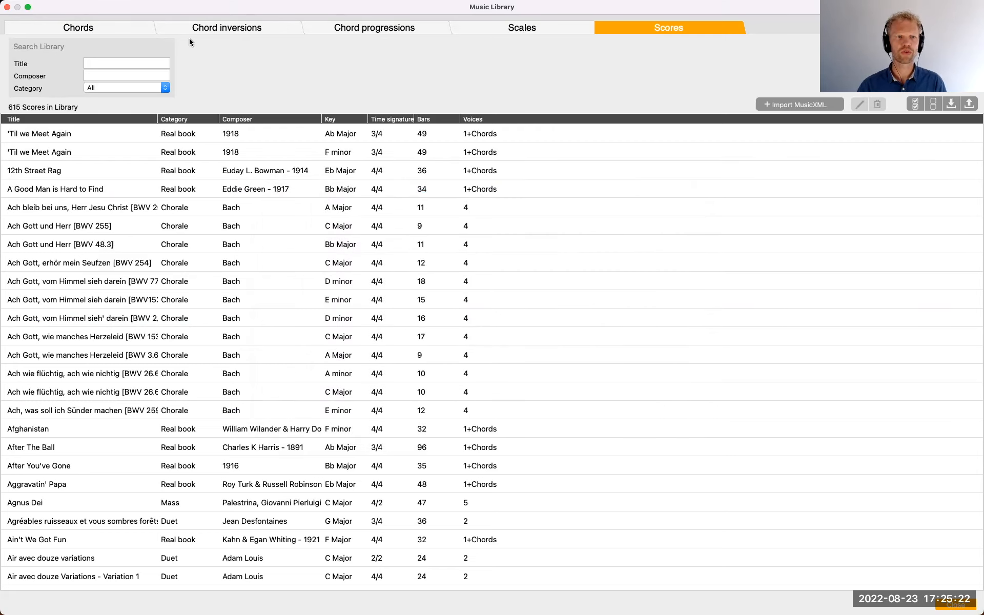
Examine the library's factory and custom chords, play the Whole tone cluster, view the Semitone cluster, and close the library
{"action": "left_click", "coordinate": [127, 28]}
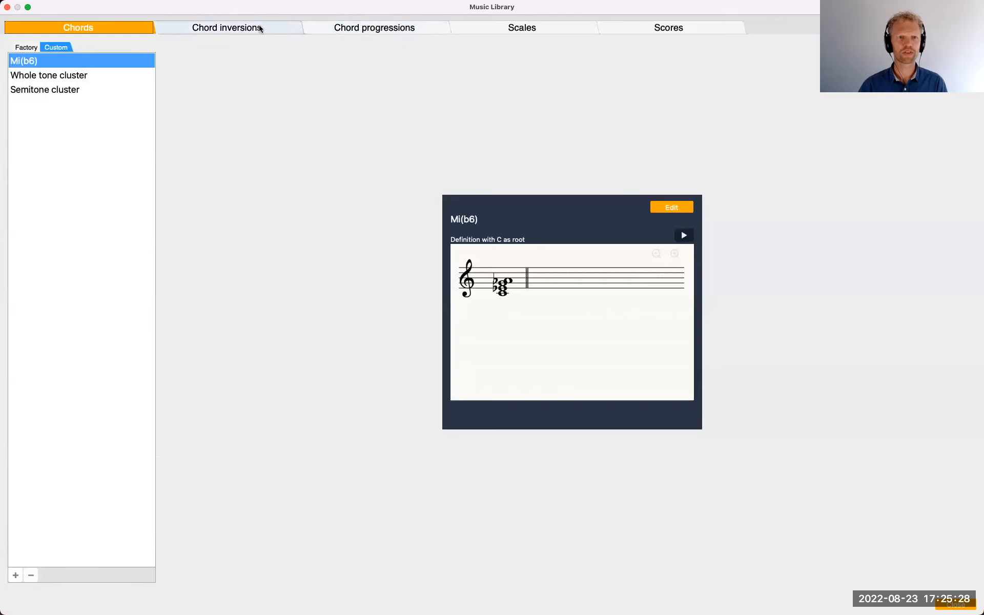
{"action": "left_click", "coordinate": [26, 47]}
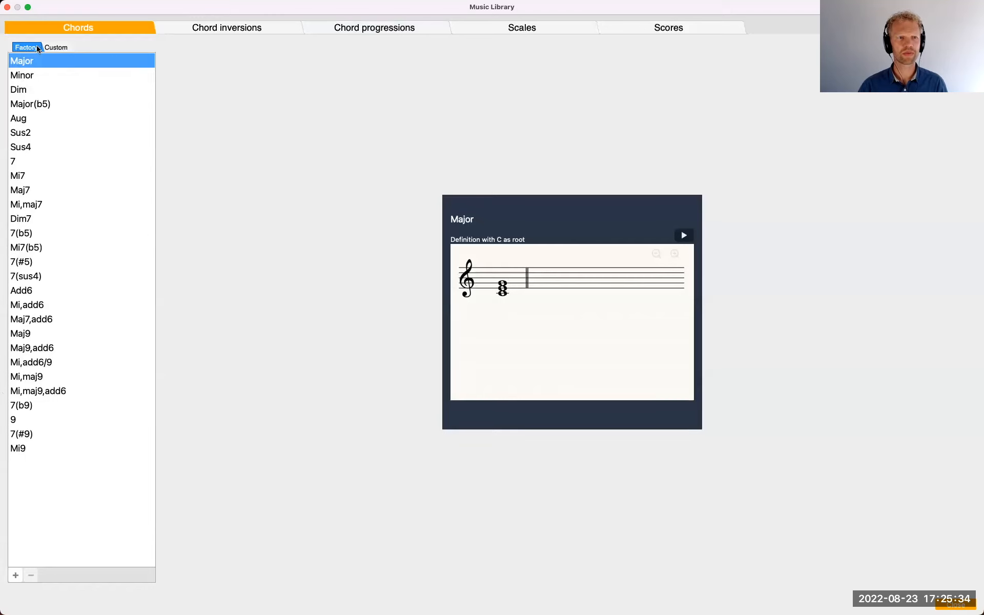
{"action": "left_click", "coordinate": [56, 47]}
{"action": "left_click", "coordinate": [84, 76]}
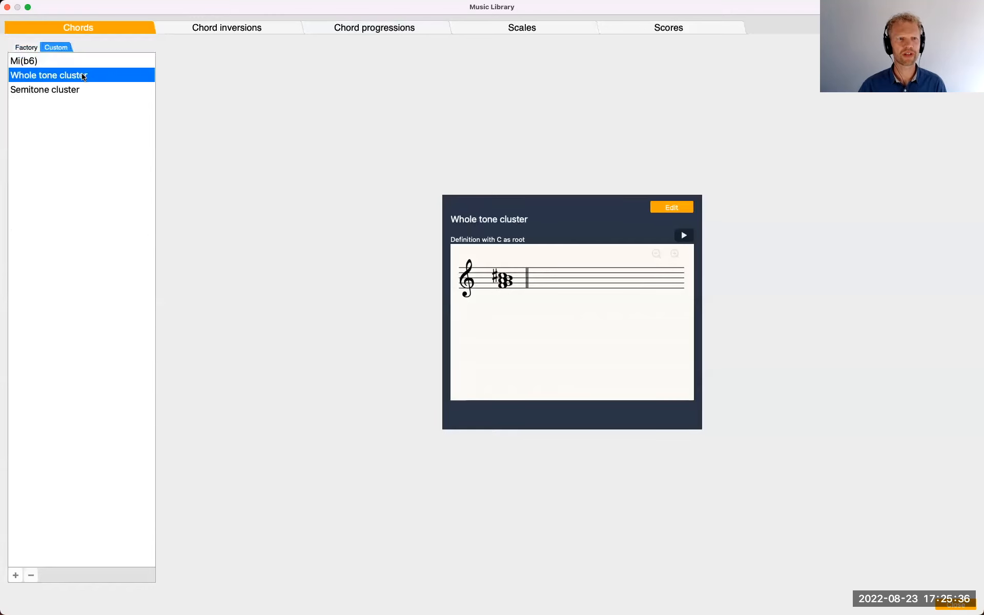
{"action": "left_click", "coordinate": [685, 235]}
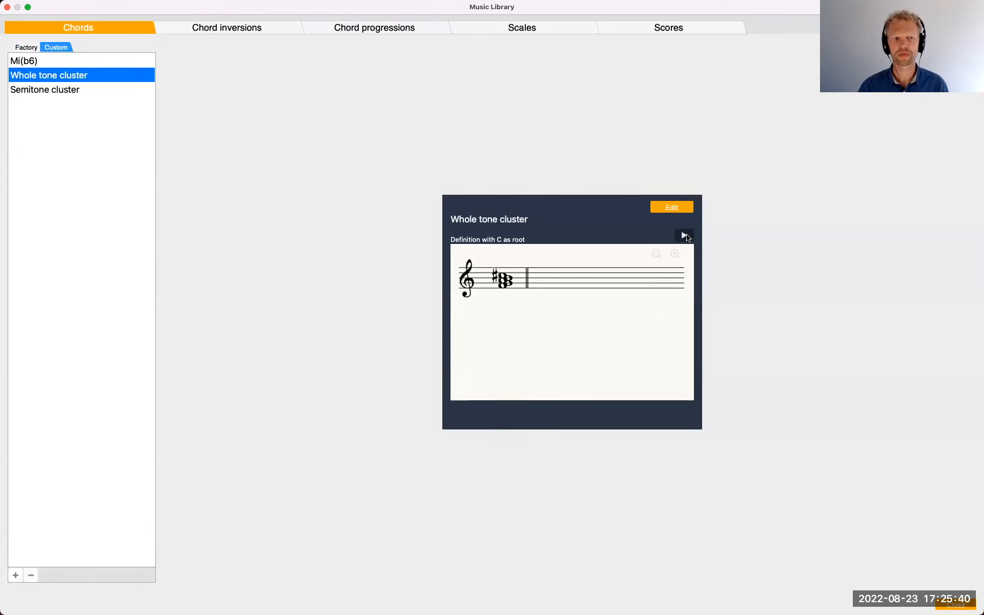
{"action": "left_click", "coordinate": [77, 93]}
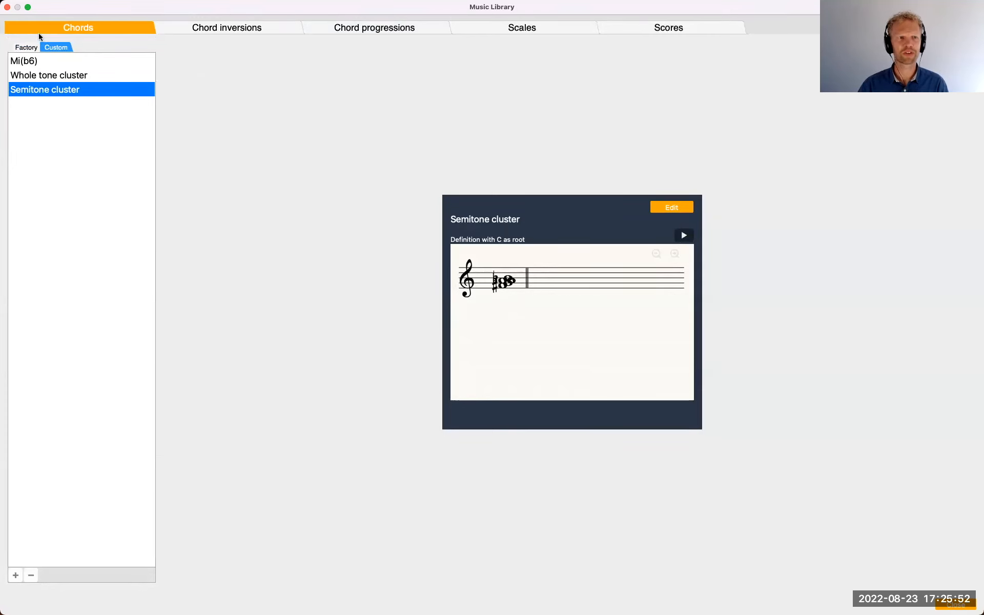
{"action": "left_click", "coordinate": [7, 7]}
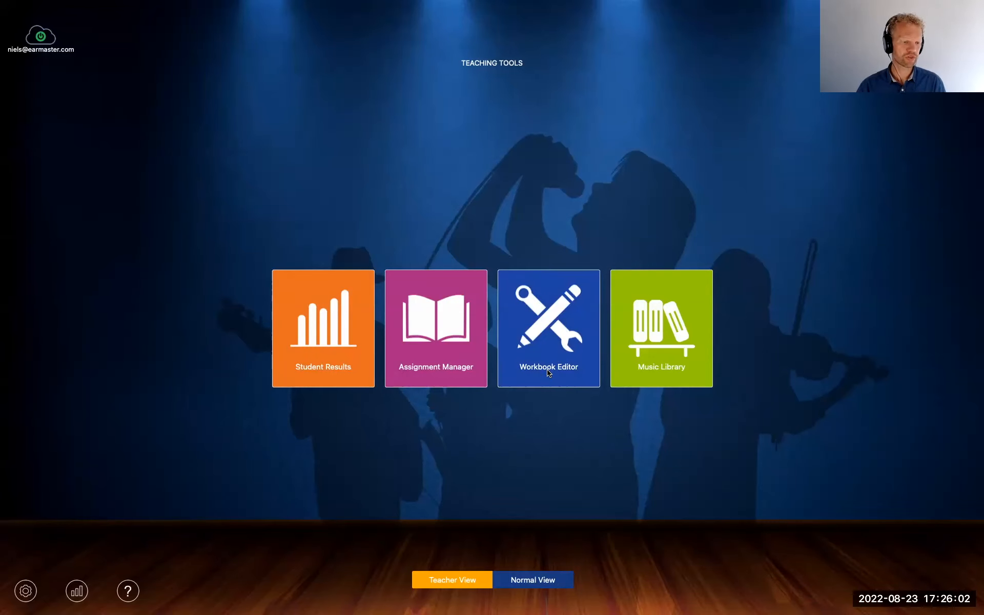
Remove the Webinar_test workbook assignment from the Music Theory 2nd sem. class in the Assignment Manager
{"action": "left_click", "coordinate": [445, 343]}
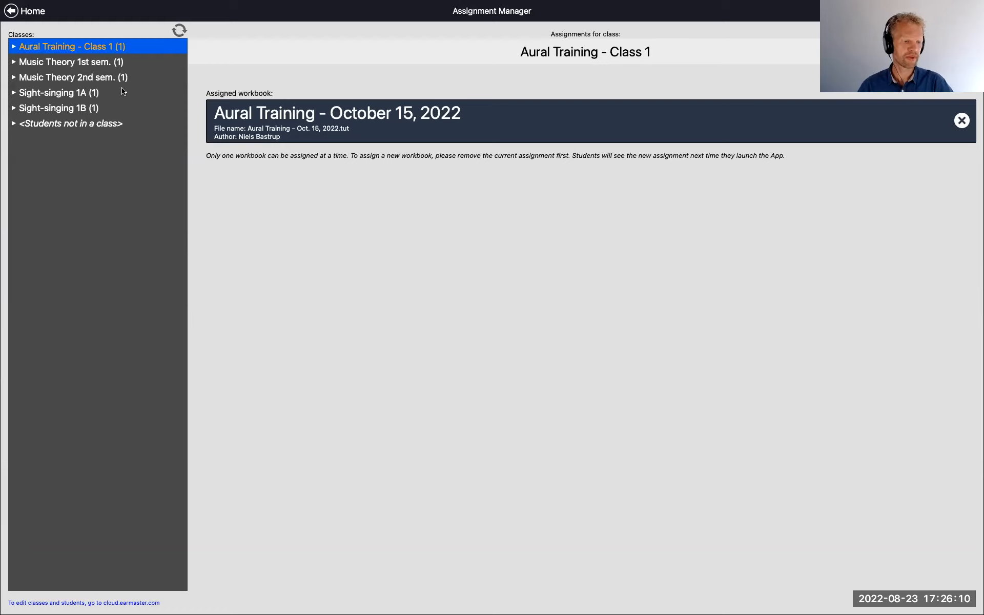
{"action": "left_click", "coordinate": [74, 79]}
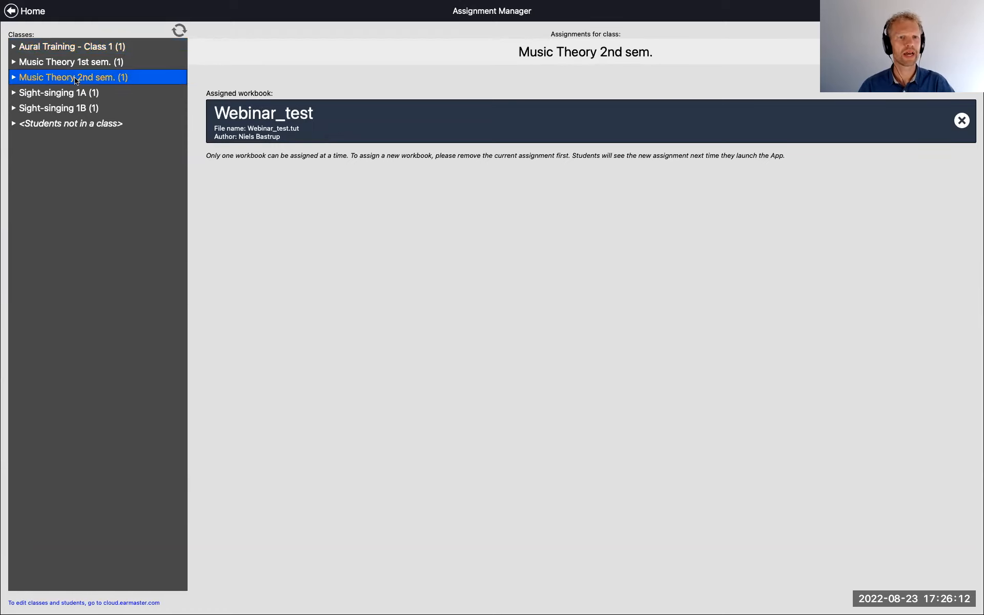
{"action": "left_click", "coordinate": [961, 121]}
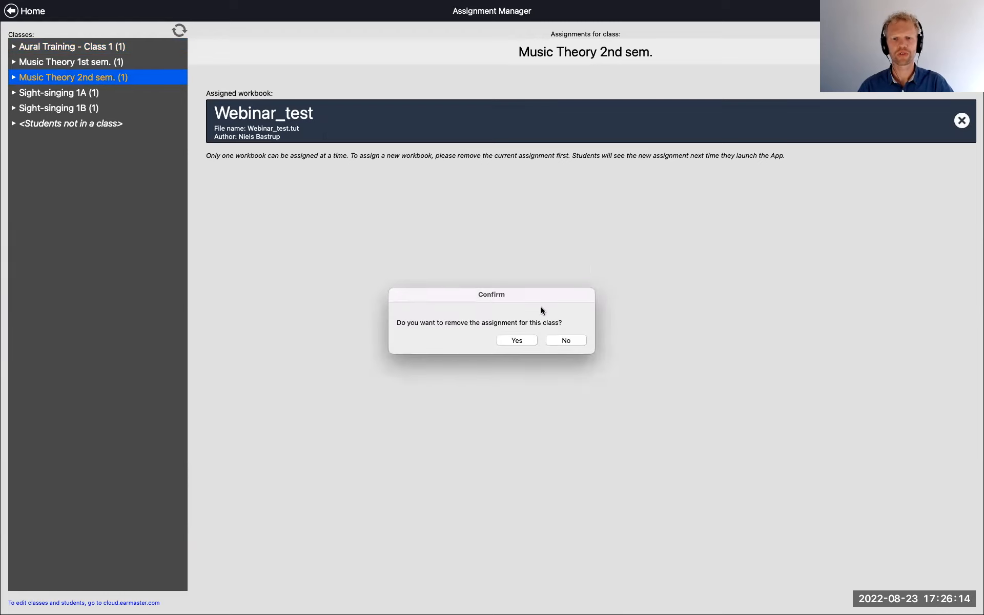
{"action": "left_click", "coordinate": [516, 340]}
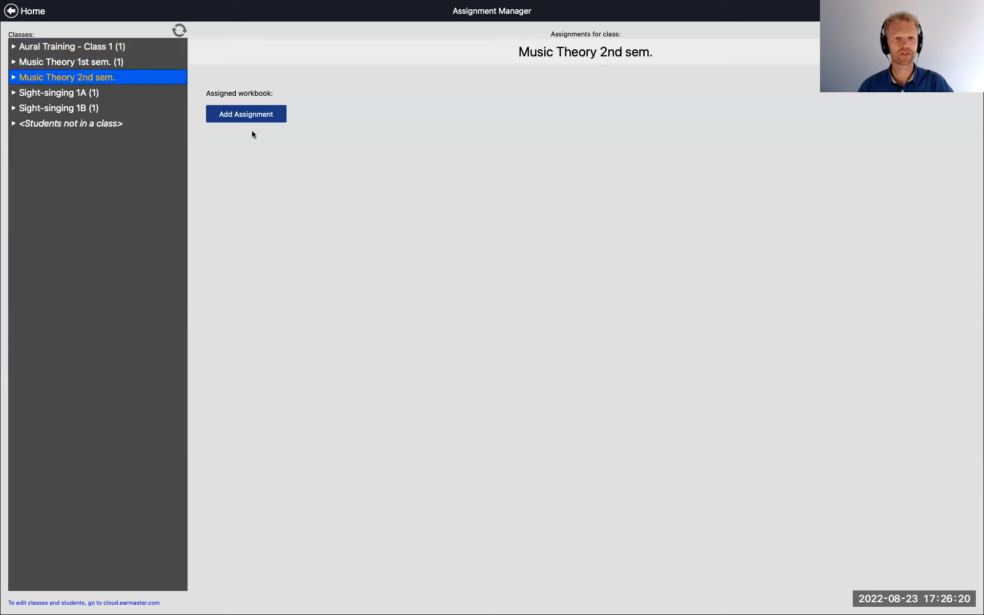
Upload the workbook file Theory WB1.tut to EarMaster Cloud and assign it to the Music Theory 2nd sem. class
{"action": "left_click", "coordinate": [253, 119]}
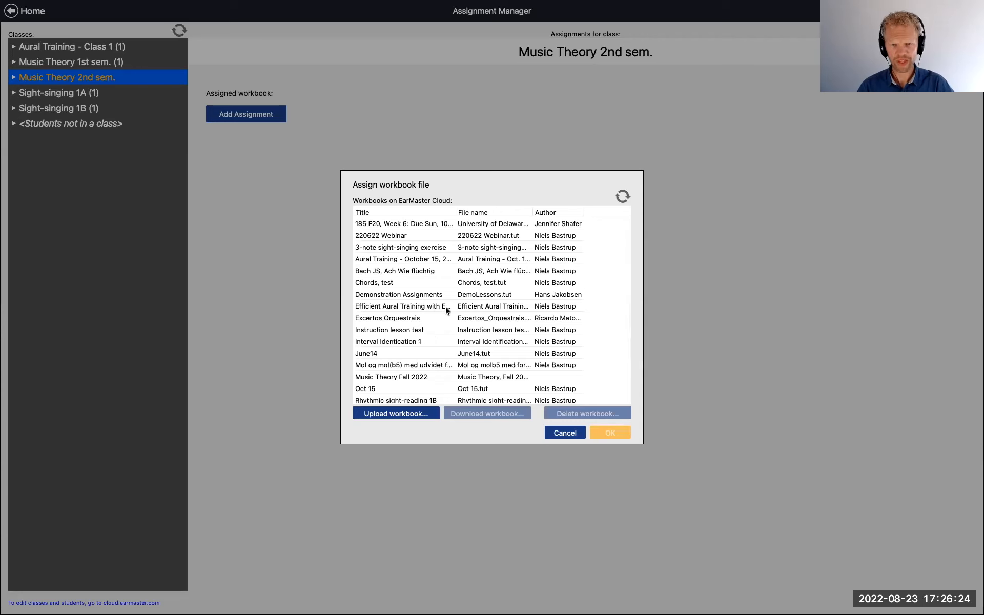
{"action": "scroll", "coordinate": [451, 286], "scroll_direction": "down", "scroll_amount": 1}
{"action": "scroll", "coordinate": [451, 285], "scroll_direction": "up", "scroll_amount": 1}
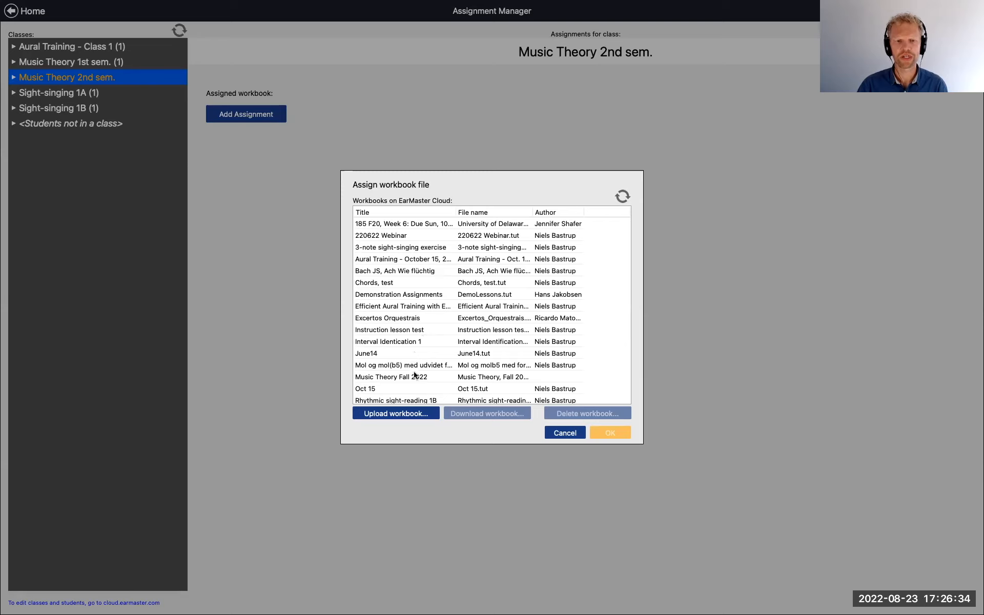
{"action": "left_click", "coordinate": [400, 415]}
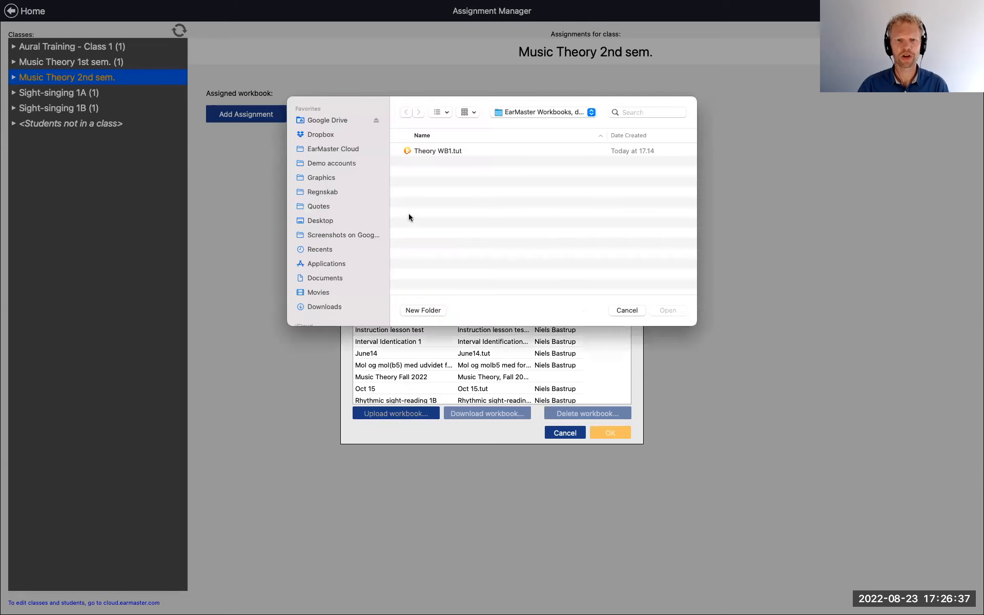
{"action": "left_click", "coordinate": [433, 151]}
{"action": "left_click", "coordinate": [673, 311]}
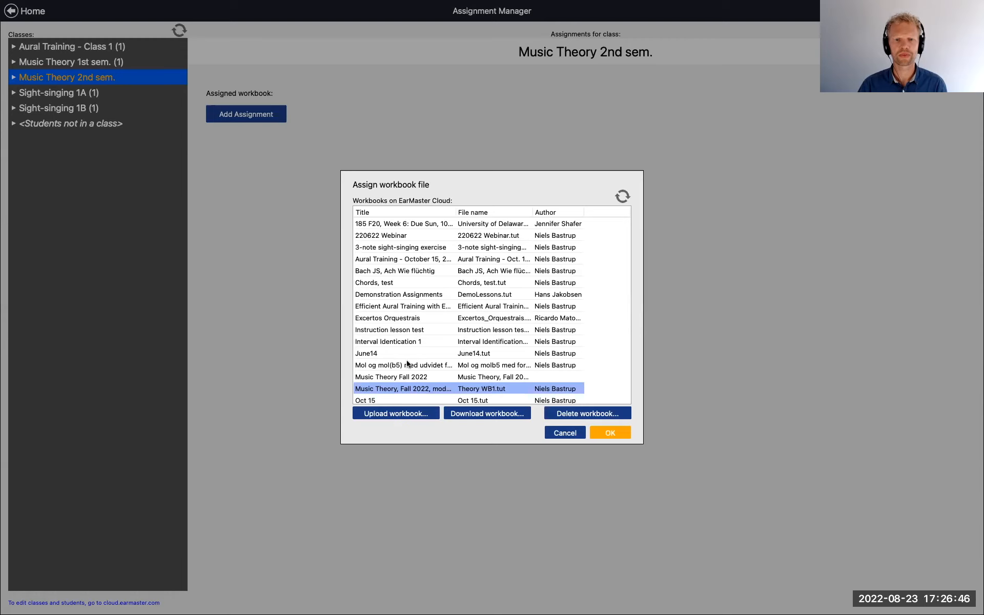
{"action": "scroll", "coordinate": [408, 362], "scroll_direction": "down", "scroll_amount": 1}
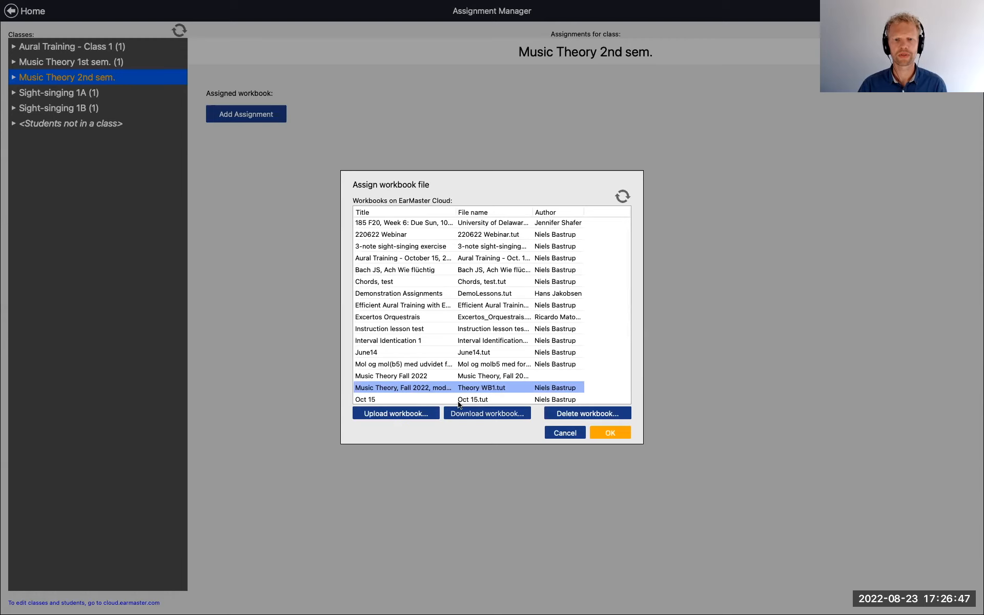
{"action": "left_click", "coordinate": [611, 433]}
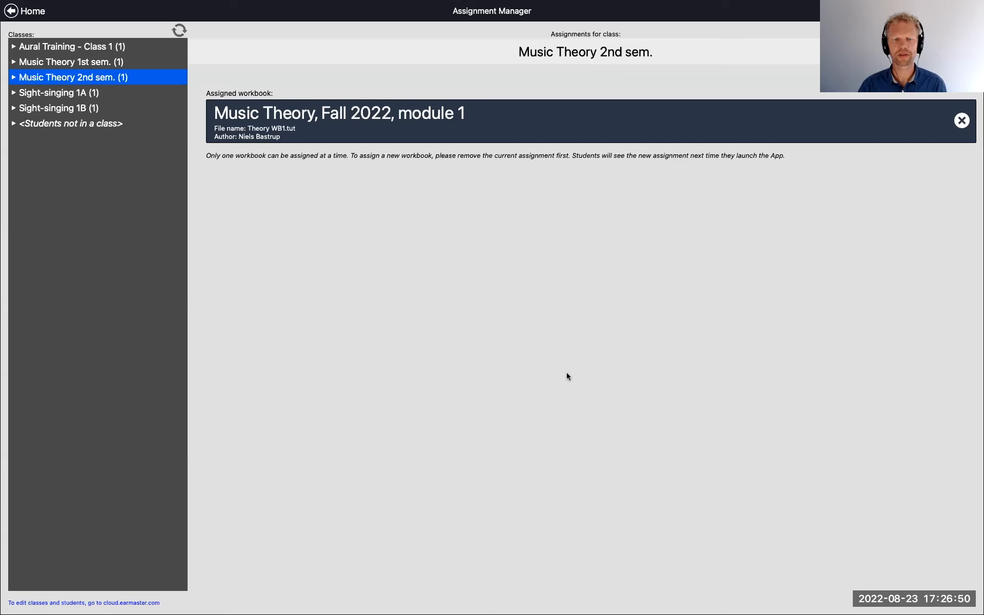
View the student list of the Music Theory 2nd sem. class, and open the EarMaster Cloud account details from the home screen
{"action": "left_click", "coordinate": [14, 77]}
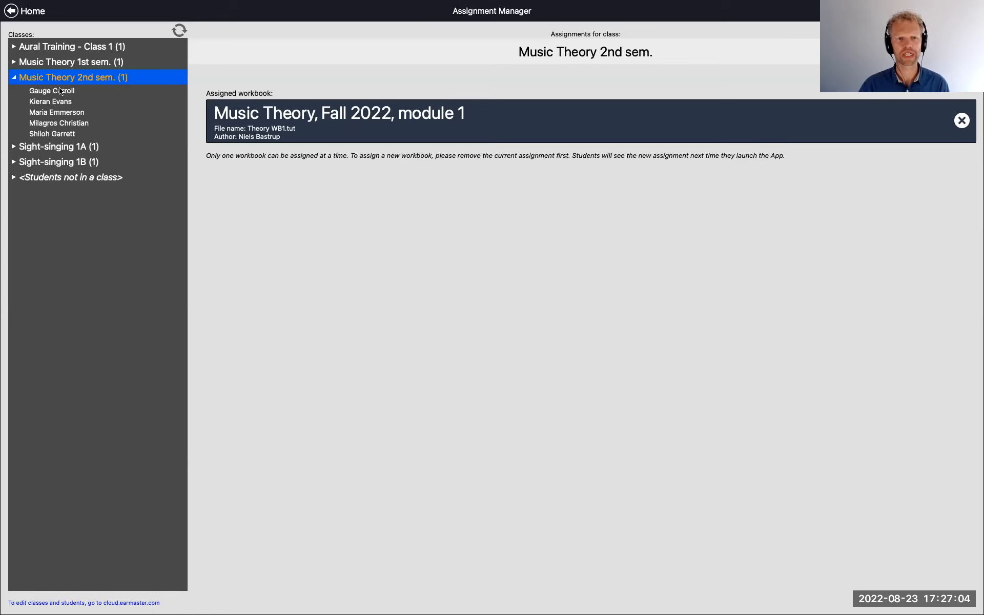
{"action": "left_click", "coordinate": [15, 78]}
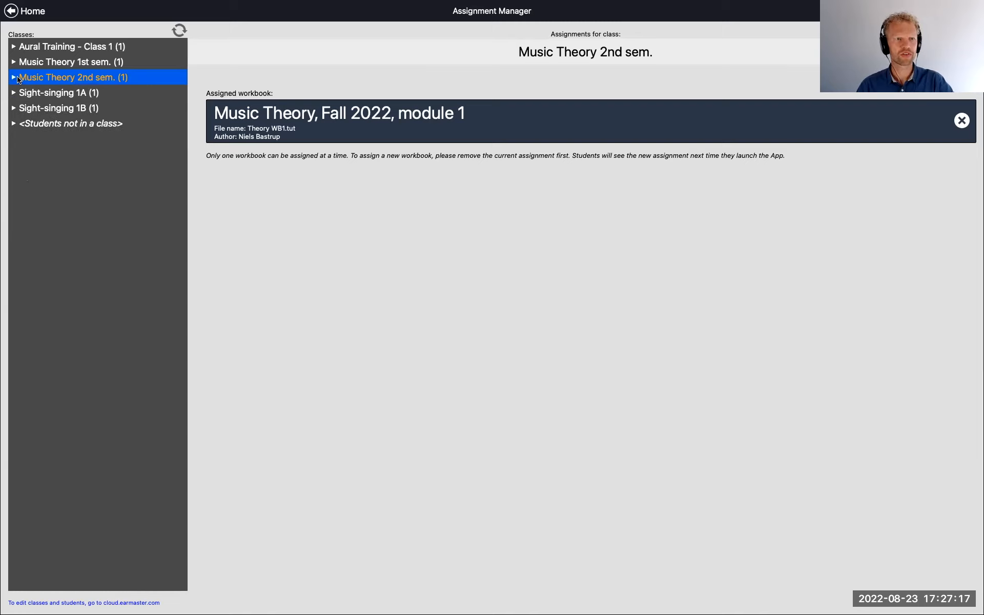
{"action": "left_click", "coordinate": [8, 16]}
{"action": "left_click", "coordinate": [41, 36]}
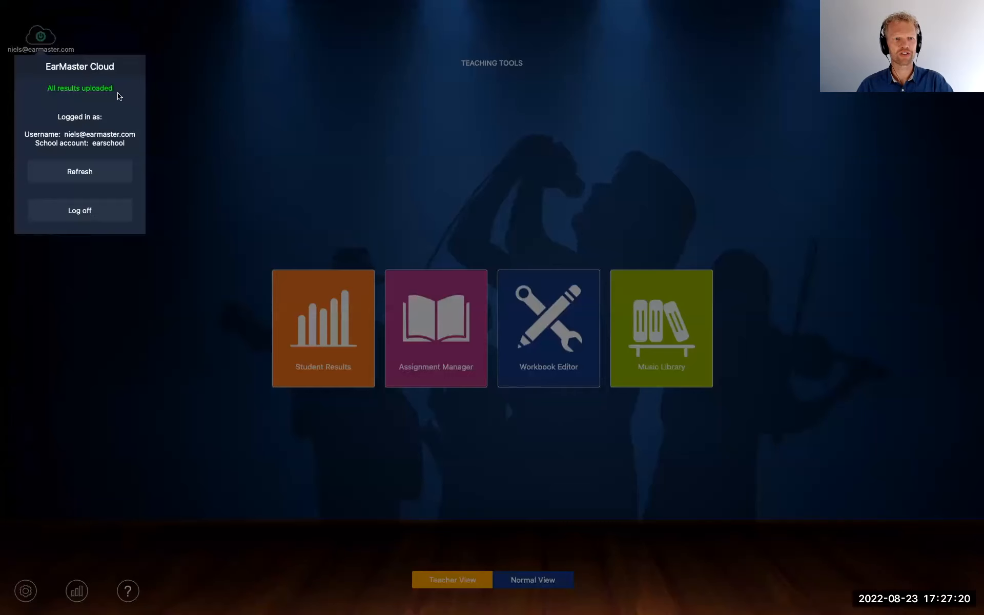
Log off the teacher account and log in to EarMaster Cloud with a student's user e-mail and account password
{"action": "left_click", "coordinate": [89, 211]}
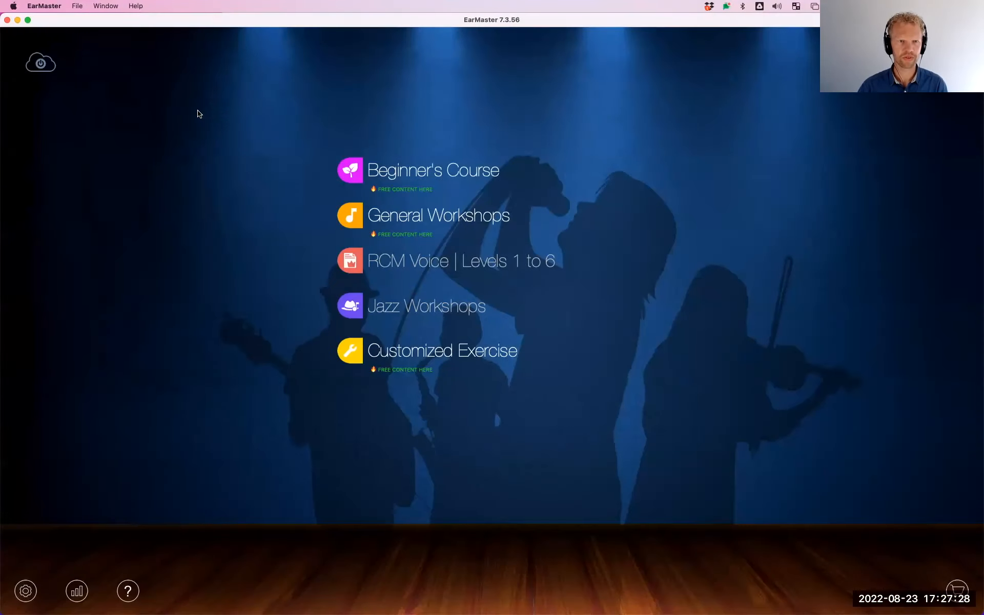
{"action": "left_click", "coordinate": [41, 63]}
{"action": "left_click", "coordinate": [42, 164]}
{"action": "type", "text": "+maria"}
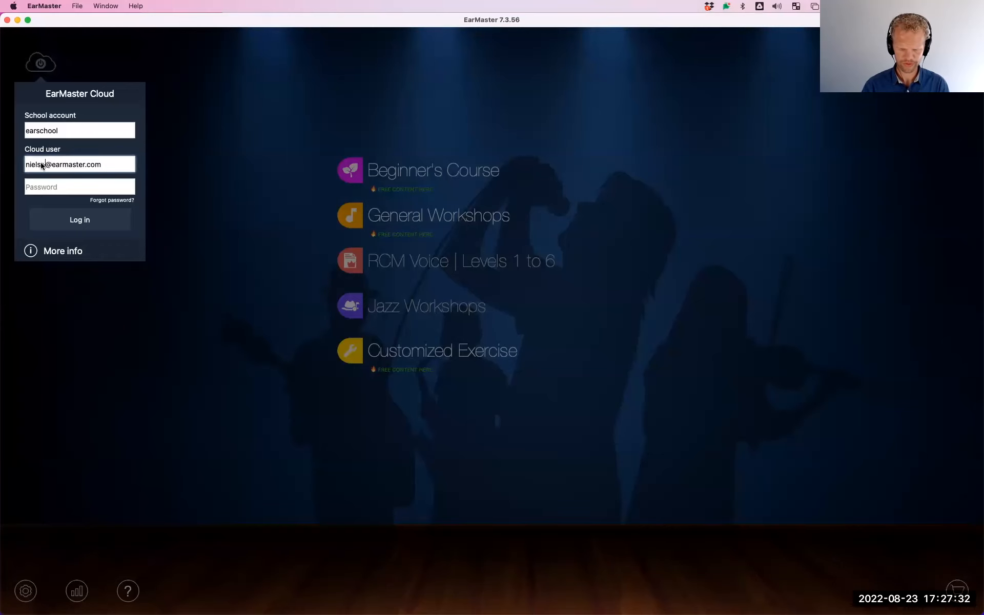
{"action": "key", "text": "Tab"}
{"action": "type", "text": "*********"}
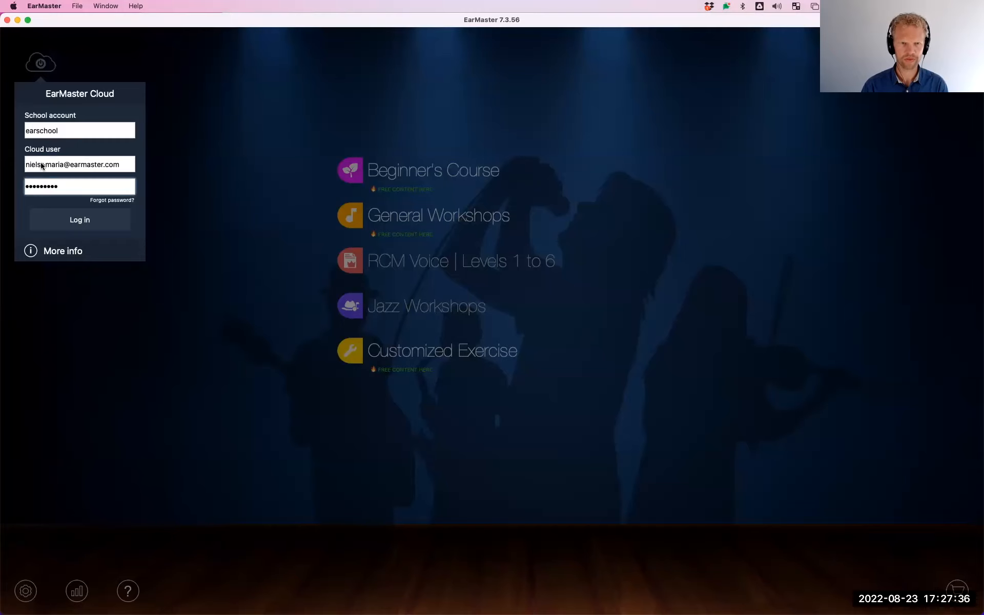
{"action": "key", "text": "Return"}
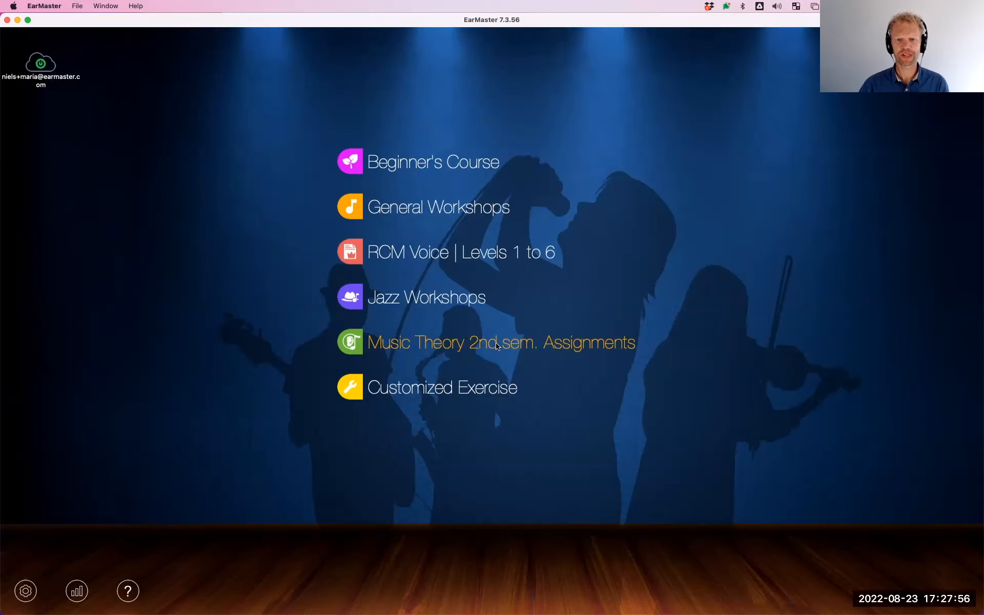
Open the Music Theory 2nd sem. Assignments and begin lesson 1.1, the two-bar 6/8 rhythmic sight-reading exercise
{"action": "left_click", "coordinate": [537, 347]}
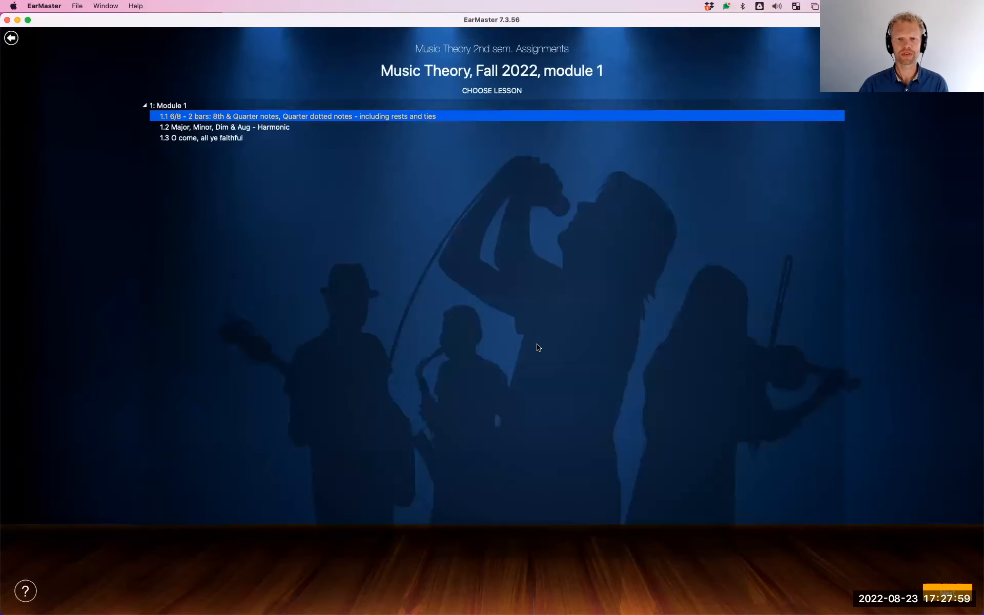
{"action": "left_click", "coordinate": [214, 118]}
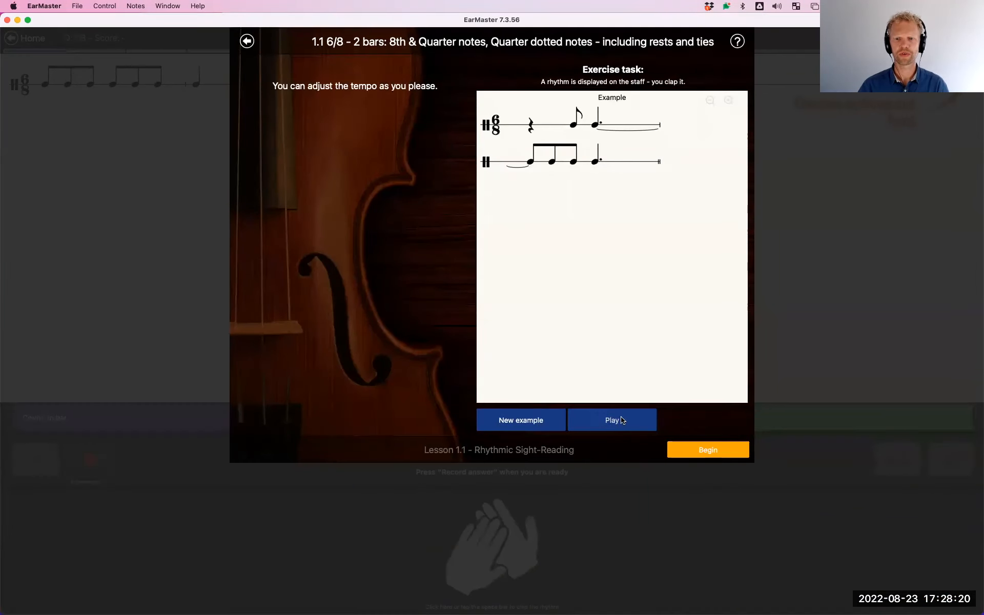
{"action": "left_click", "coordinate": [709, 451]}
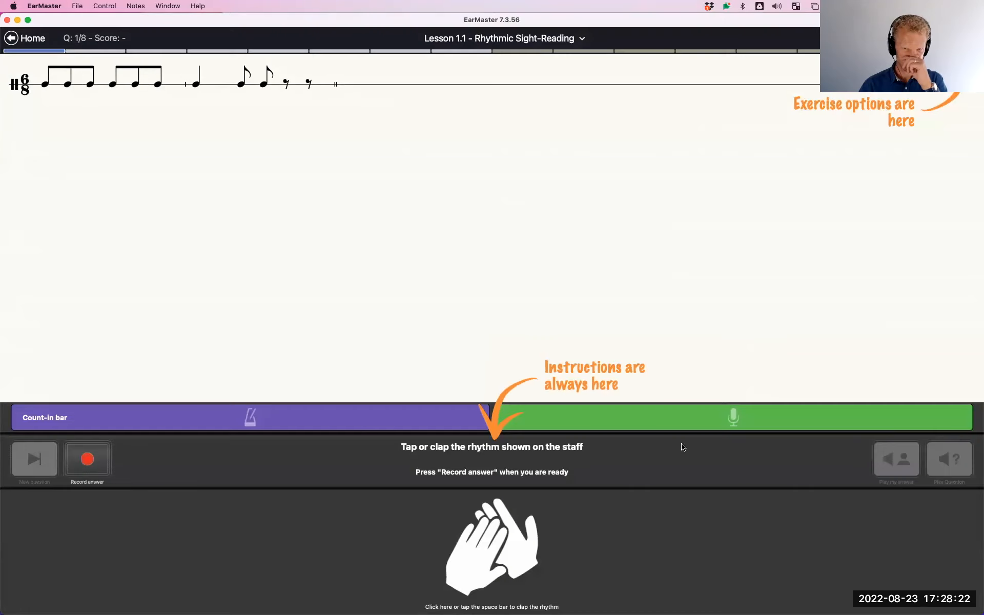
Start and stop an answer recording, and view the exercise options of lesson 1.1
{"action": "left_click", "coordinate": [107, 456]}
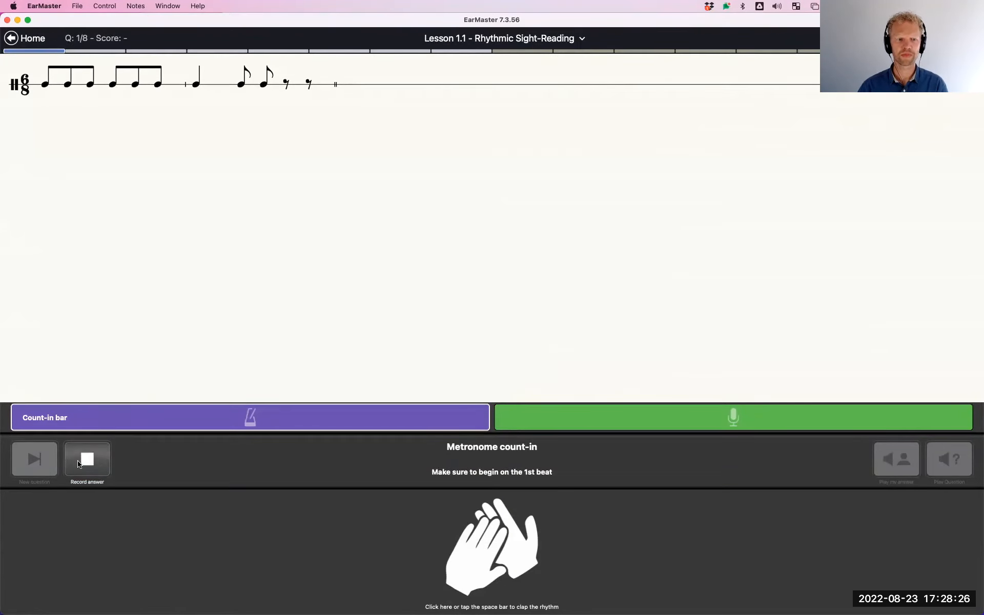
{"action": "left_click", "coordinate": [88, 457]}
{"action": "left_click", "coordinate": [970, 38]}
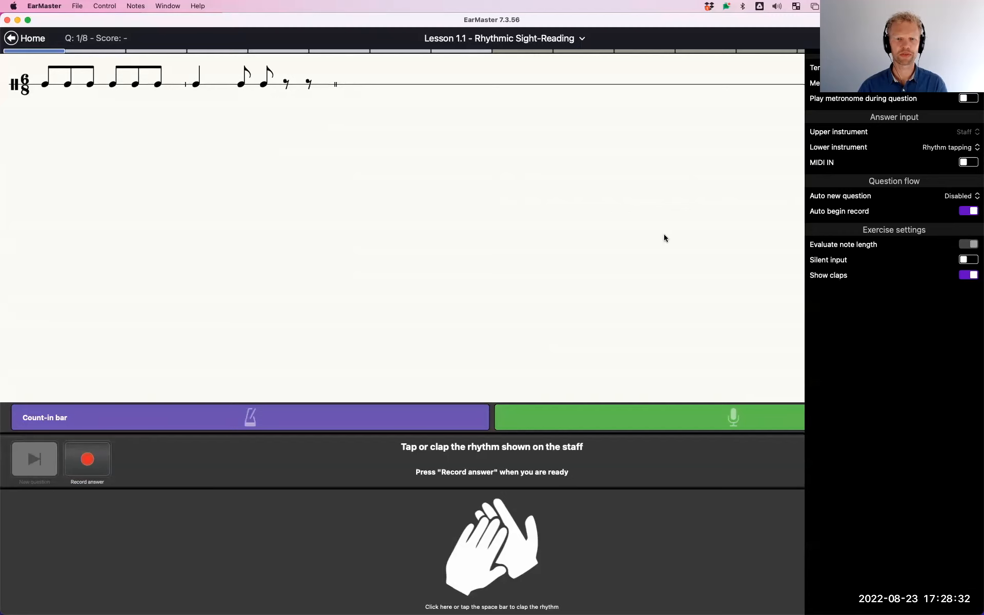
{"action": "left_click", "coordinate": [970, 38]}
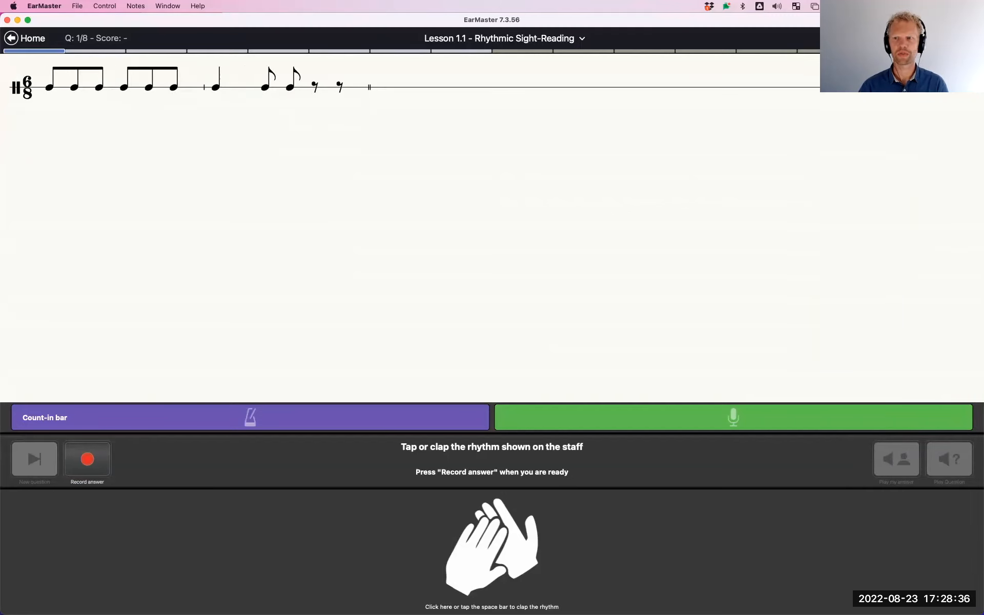
Record an answer to the first rhythm question by tapping the 6/8 rhythm shown on the staff after the count-in
{"action": "left_click", "coordinate": [95, 451]}
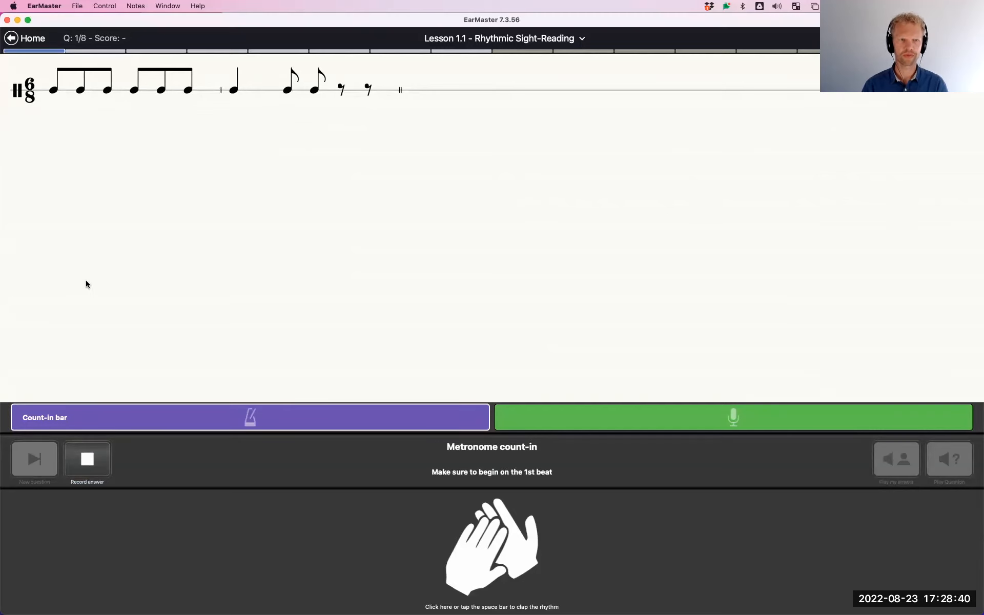
{"action": "key", "text": "space"}
{"action": "key", "text": "space"}
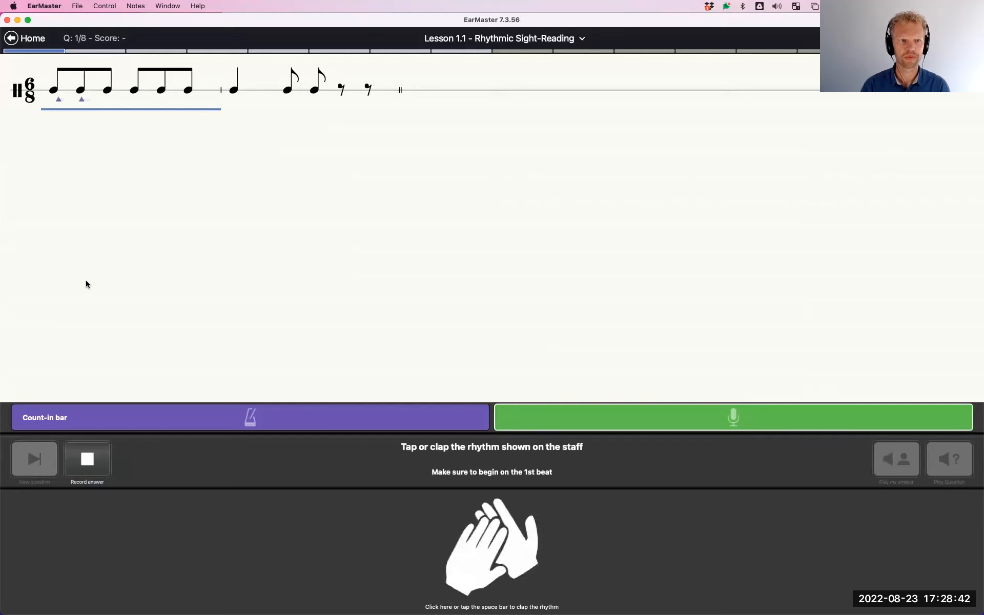
{"action": "key", "text": "space"}
{"action": "key", "text": "space"}
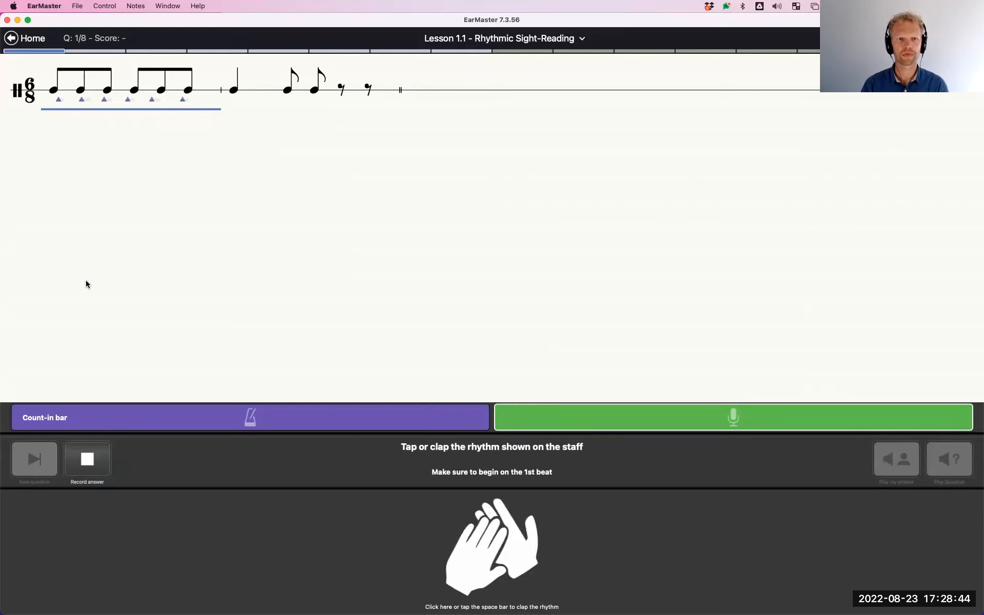
{"action": "key", "text": "space"}
{"action": "key", "text": "space"}
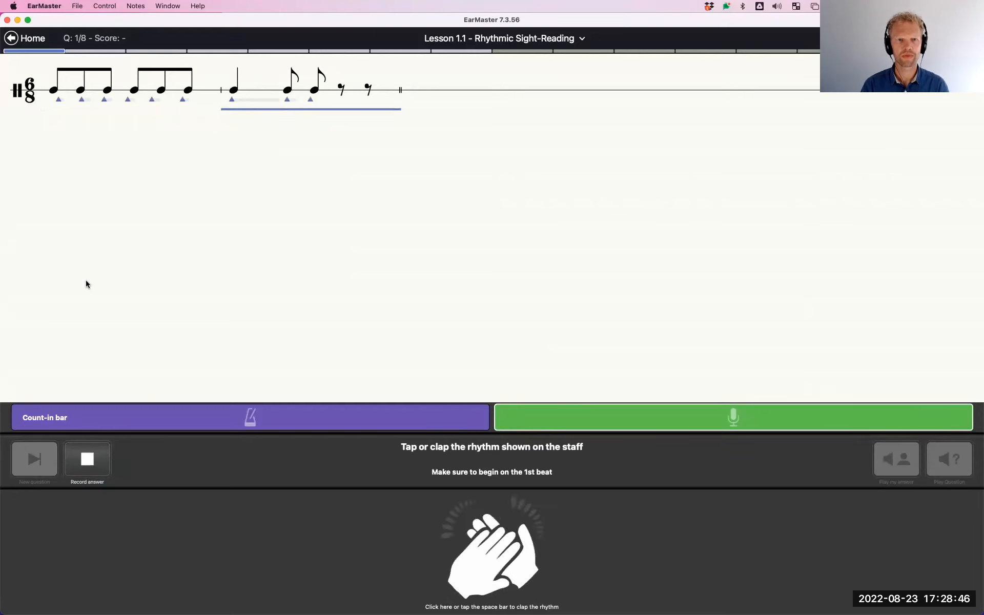
{"action": "key", "text": "space"}
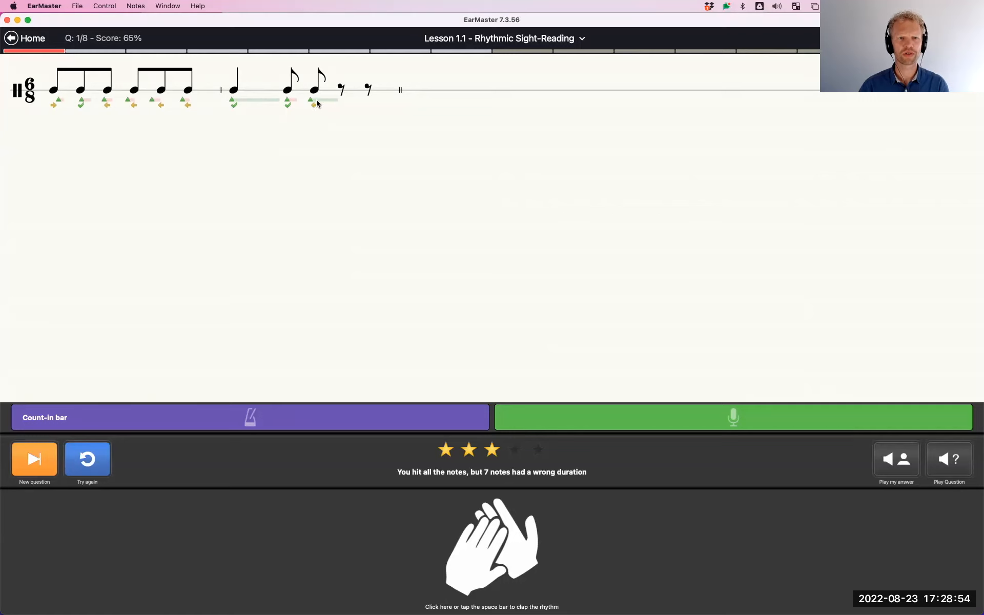
Request the second rhythm question and tap its two bars after the count-in
{"action": "left_click", "coordinate": [34, 460]}
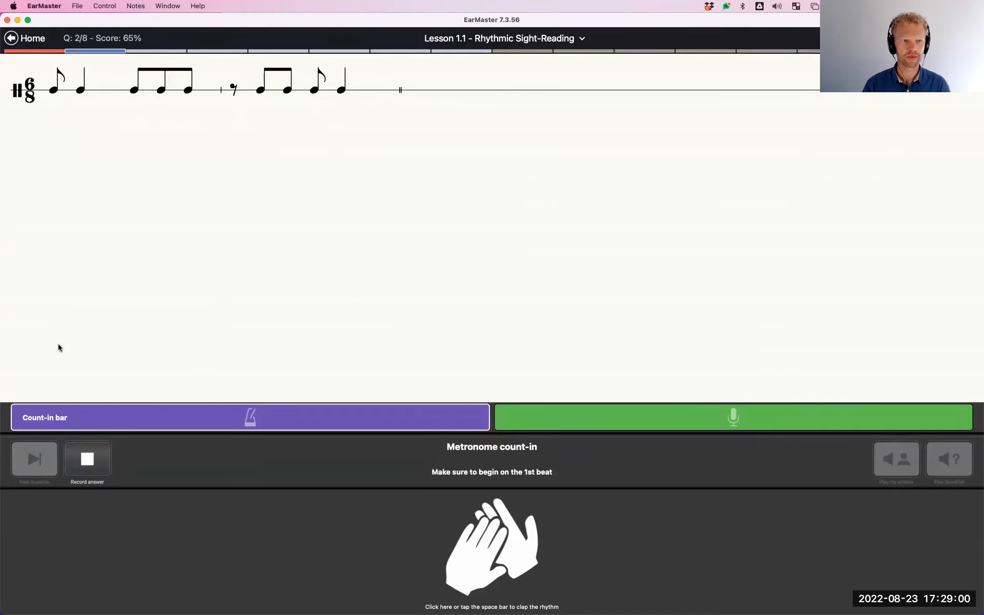
{"action": "key", "text": "space"}
{"action": "key", "text": "space"}
{"action": "key", "text": "space"}
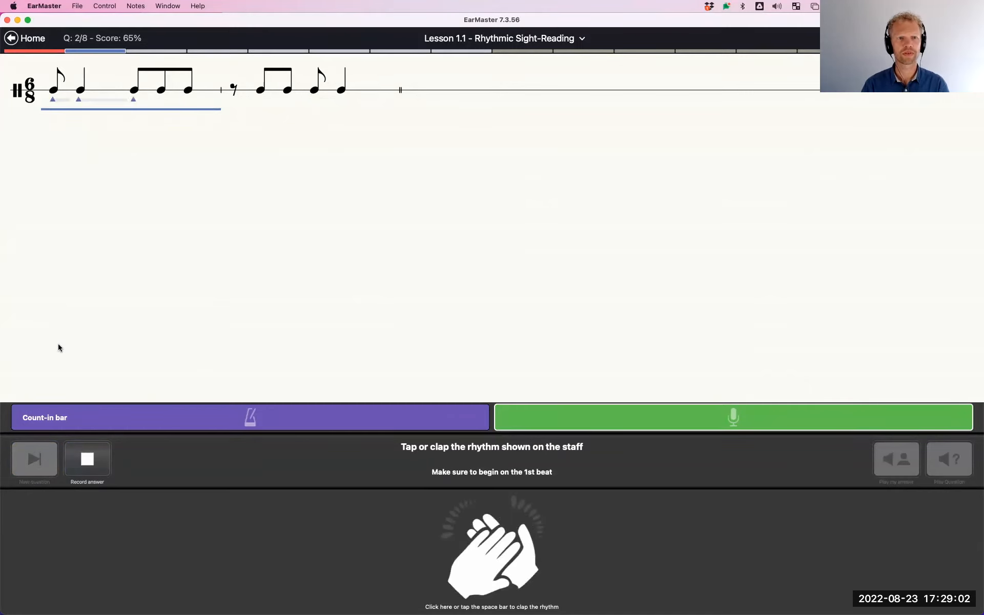
{"action": "key", "text": "space"}
{"action": "key", "text": "space"}
{"action": "key", "text": "space"}
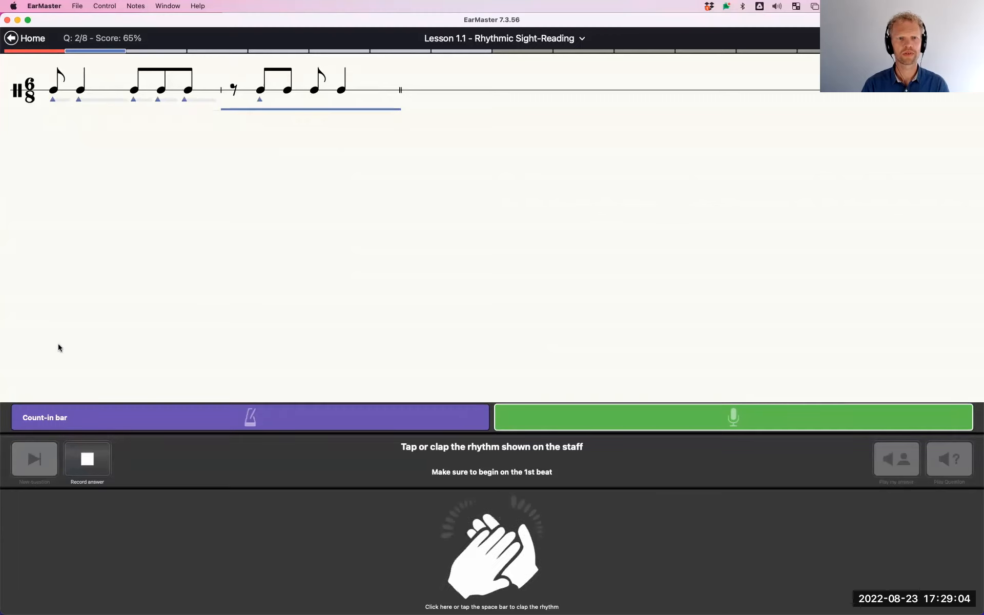
{"action": "key", "text": "space"}
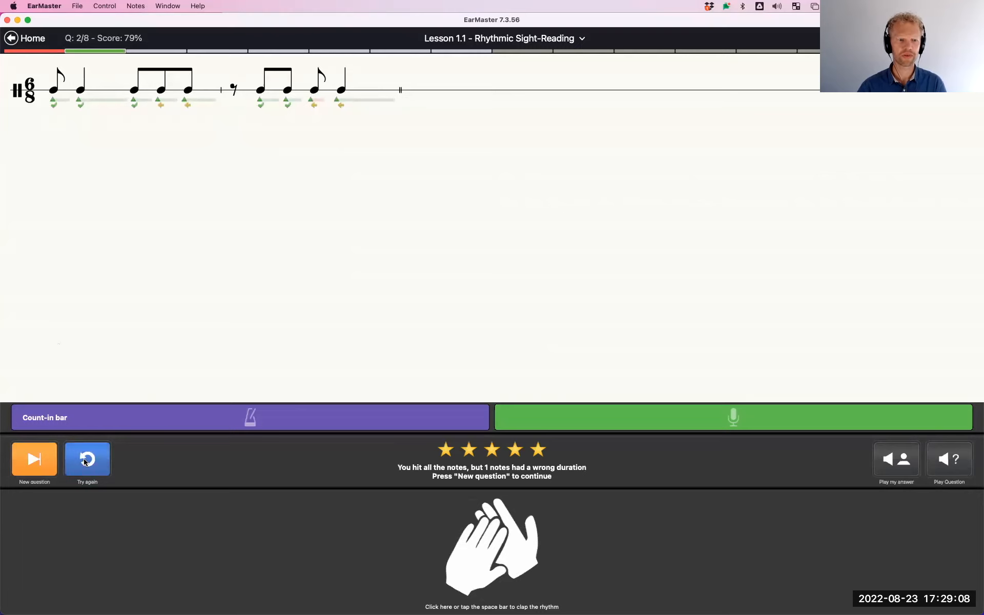
Move on to the third rhythm question and tap the notes shown on the staff after the count-in
{"action": "left_click", "coordinate": [40, 463]}
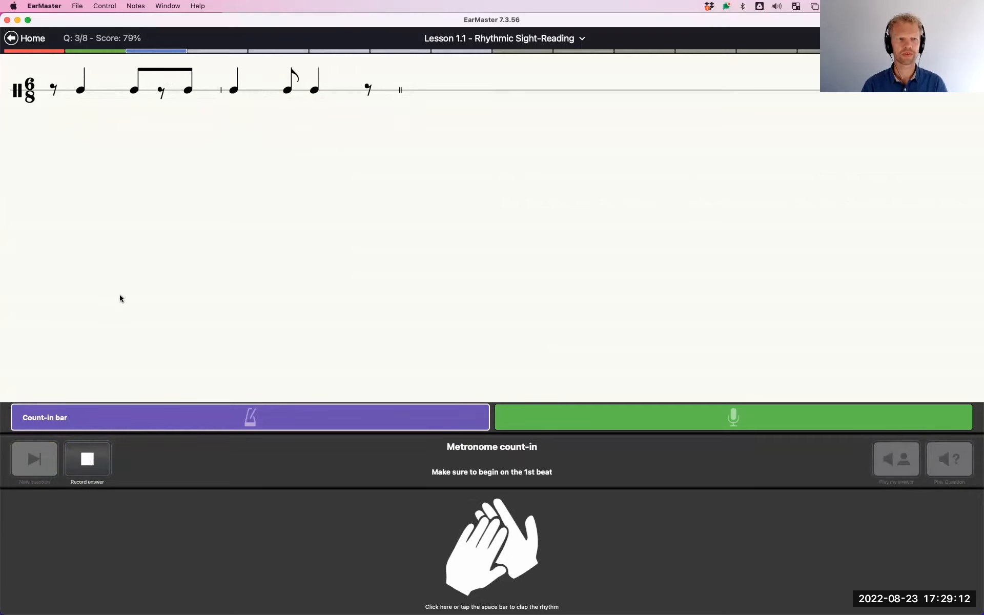
{"action": "key", "text": "space"}
{"action": "key", "text": "space"}
{"action": "key", "text": "space"}
{"action": "key", "text": "space"}
{"action": "key", "text": "space"}
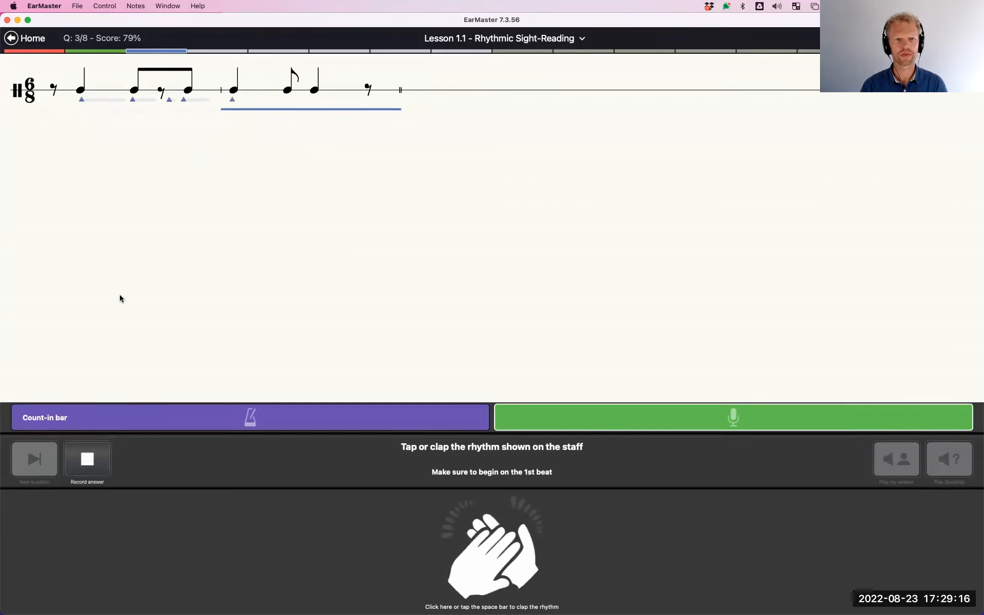
{"action": "key", "text": "space"}
{"action": "key", "text": "space"}
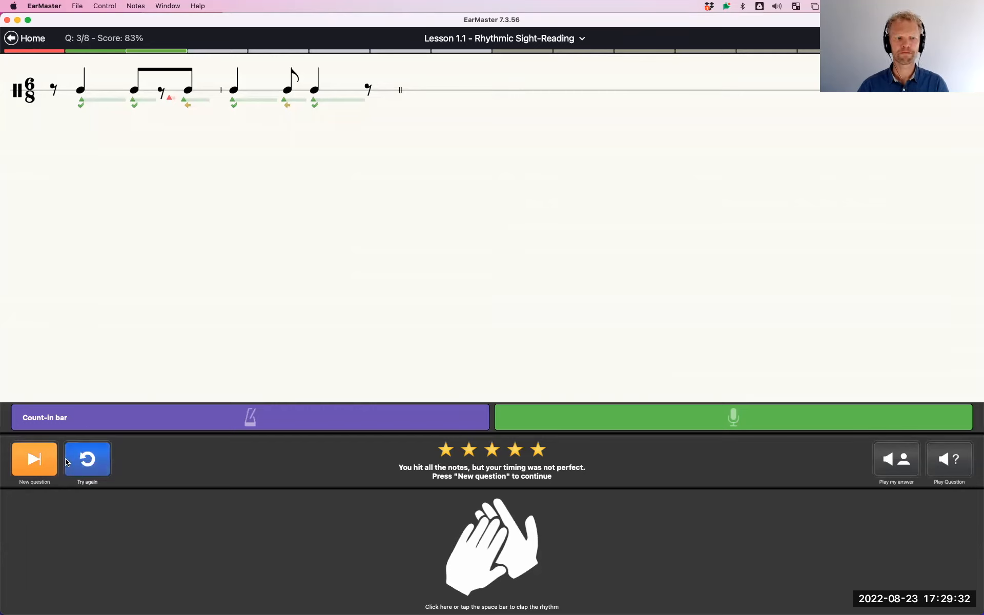
Leave lesson 1.1 and begin lesson 1.2, Major, Minor, Dim & Aug - Harmonic, replaying the chord of its first question
{"action": "left_click", "coordinate": [12, 38]}
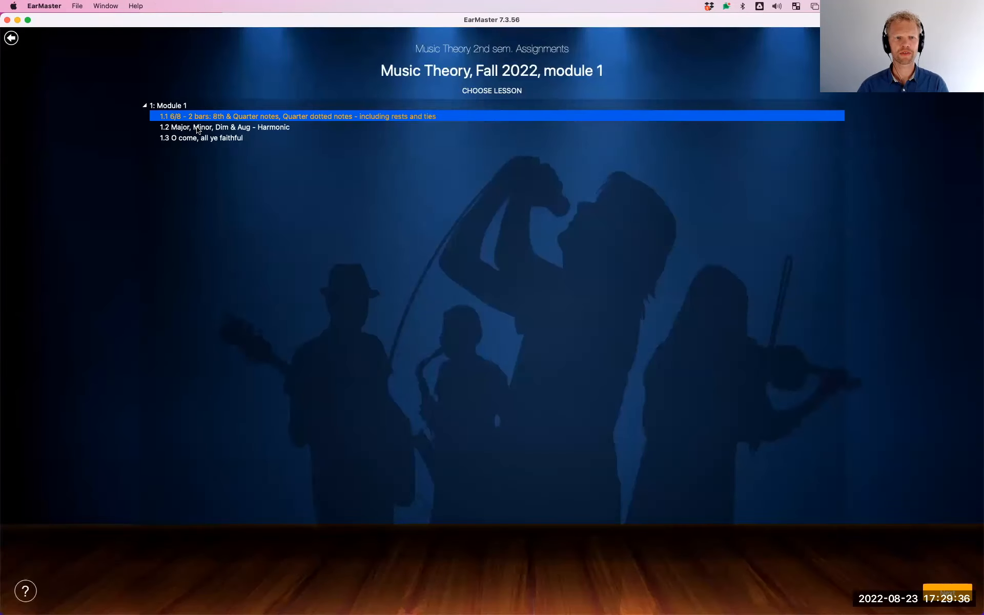
{"action": "left_click", "coordinate": [198, 128]}
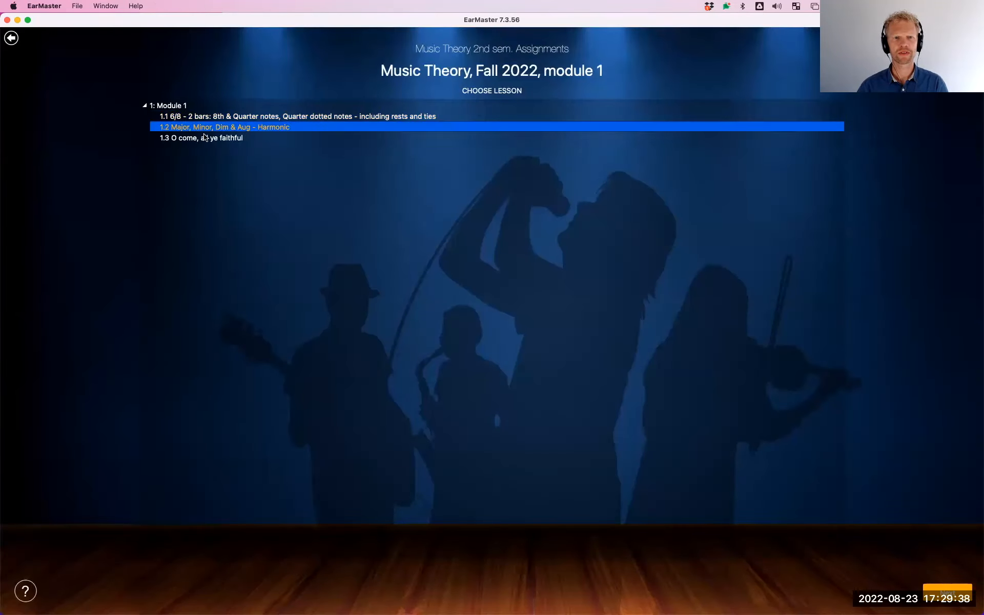
{"action": "double_click", "coordinate": [185, 127]}
{"action": "left_click", "coordinate": [698, 450]}
{"action": "left_click", "coordinate": [23, 413]}
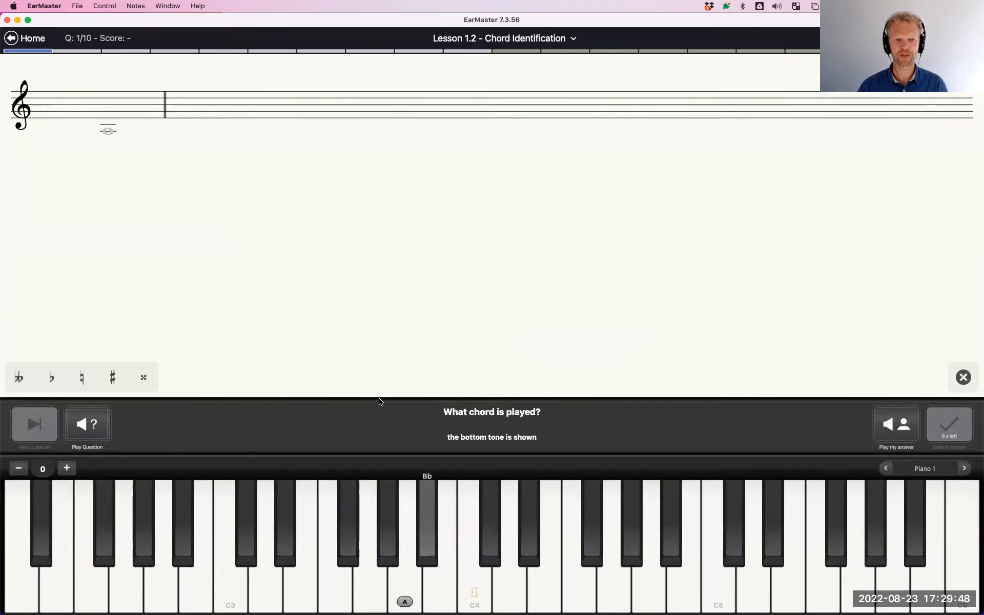
{"action": "left_click", "coordinate": [104, 386]}
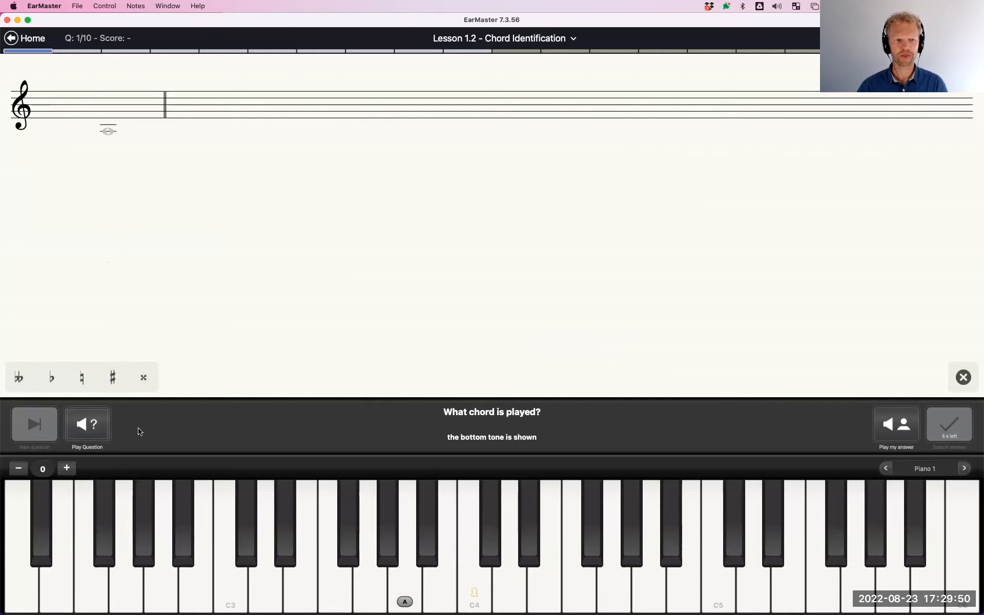
{"action": "left_click", "coordinate": [98, 430]}
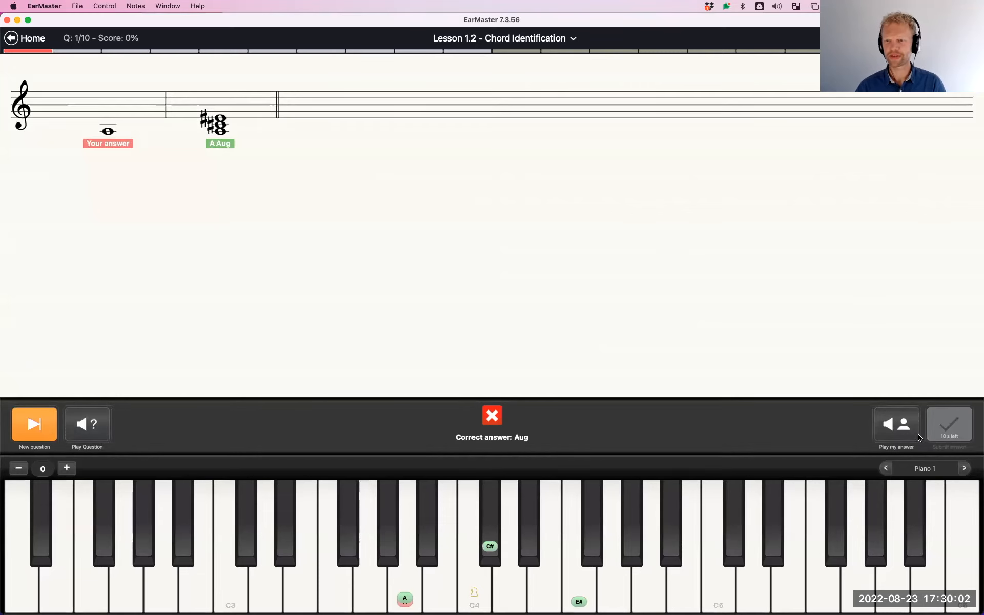
Request the second chord question and submit the minor chord A, C, E as the answer
{"action": "left_click", "coordinate": [34, 424]}
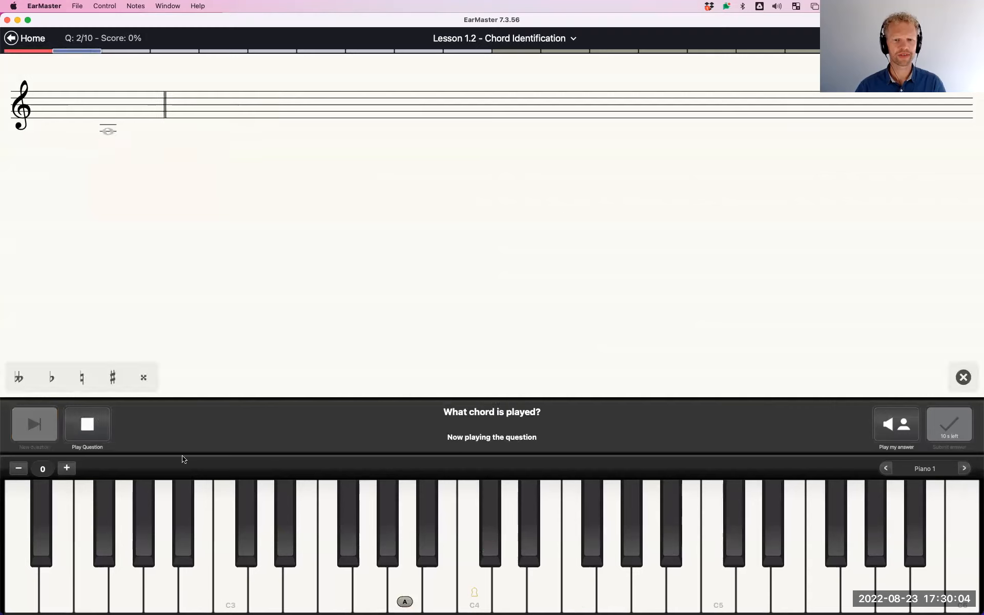
{"action": "left_click", "coordinate": [407, 585]}
{"action": "left_click", "coordinate": [478, 588]}
{"action": "left_click", "coordinate": [541, 584]}
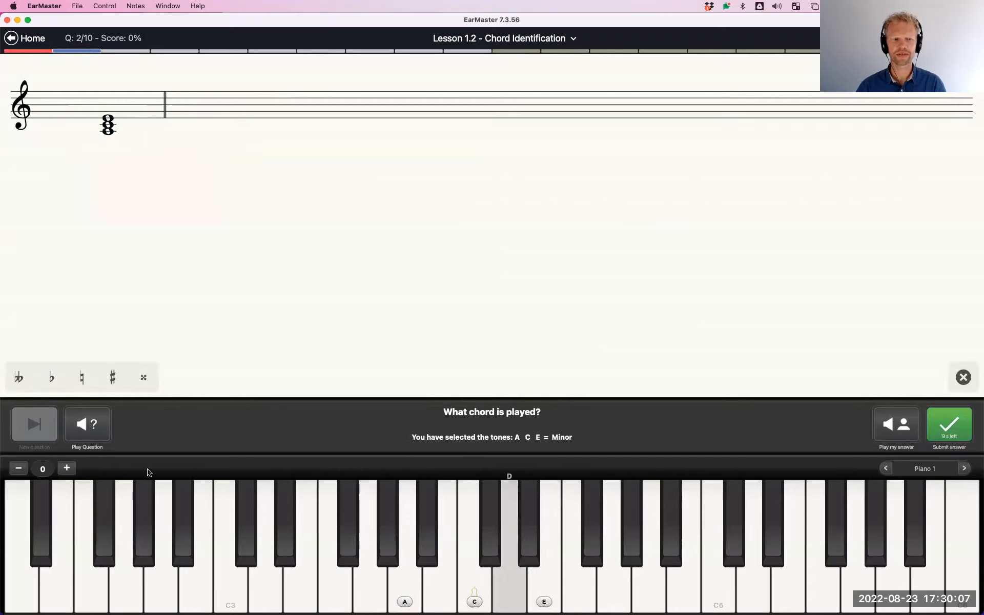
{"action": "left_click", "coordinate": [948, 431]}
Request the third chord question and submit the diminished chord B, D, F as the answer
{"action": "left_click", "coordinate": [45, 418]}
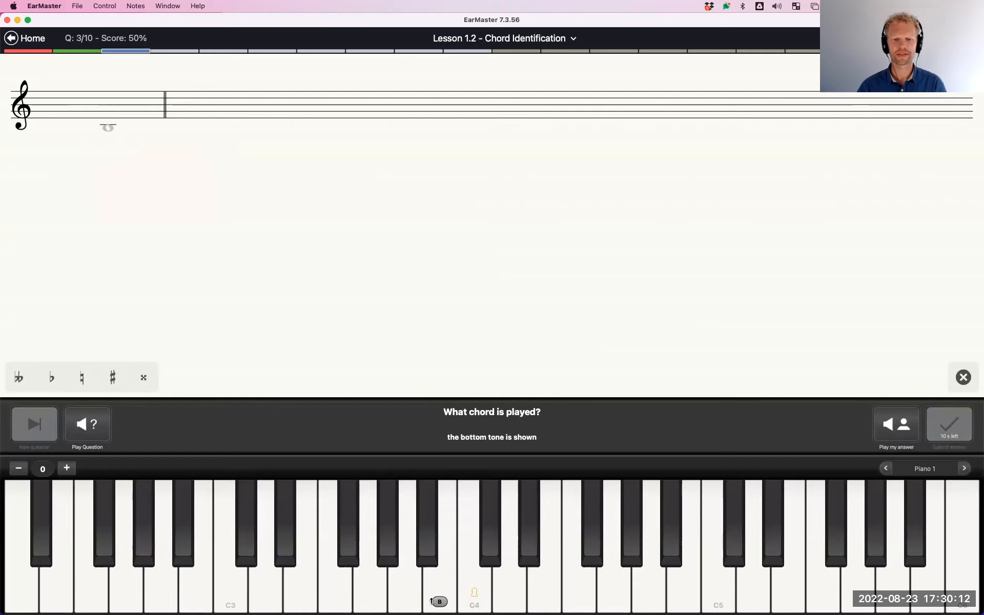
{"action": "left_click", "coordinate": [508, 580]}
{"action": "left_click", "coordinate": [567, 577]}
{"action": "left_click", "coordinate": [949, 424]}
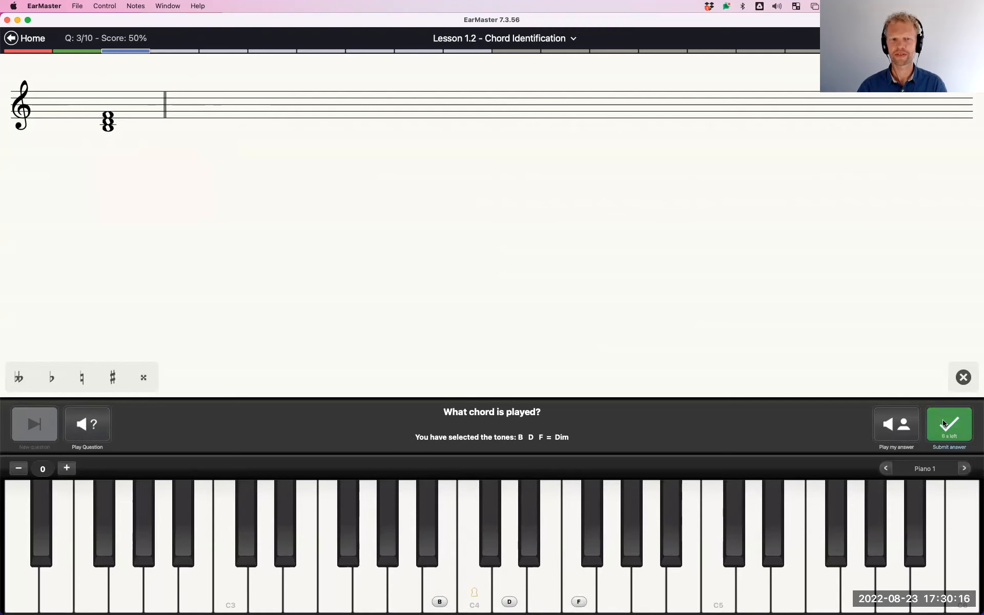
Answer the fourth chord question with the augmented chord G, B, D#, and open the exercise options
{"action": "left_click", "coordinate": [31, 421]}
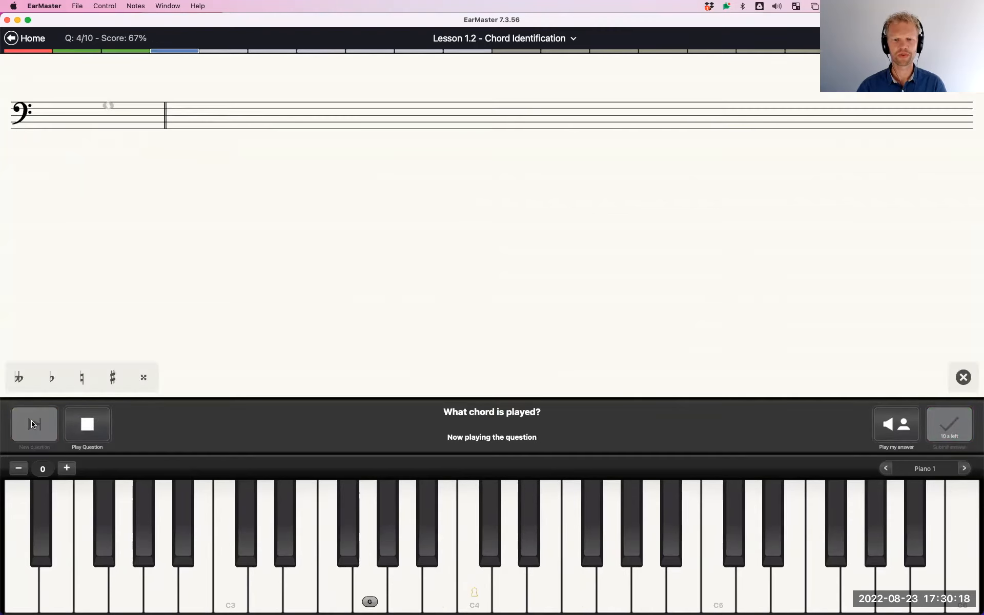
{"action": "left_click", "coordinate": [374, 602]}
{"action": "left_click", "coordinate": [439, 584]}
{"action": "left_click", "coordinate": [524, 536]}
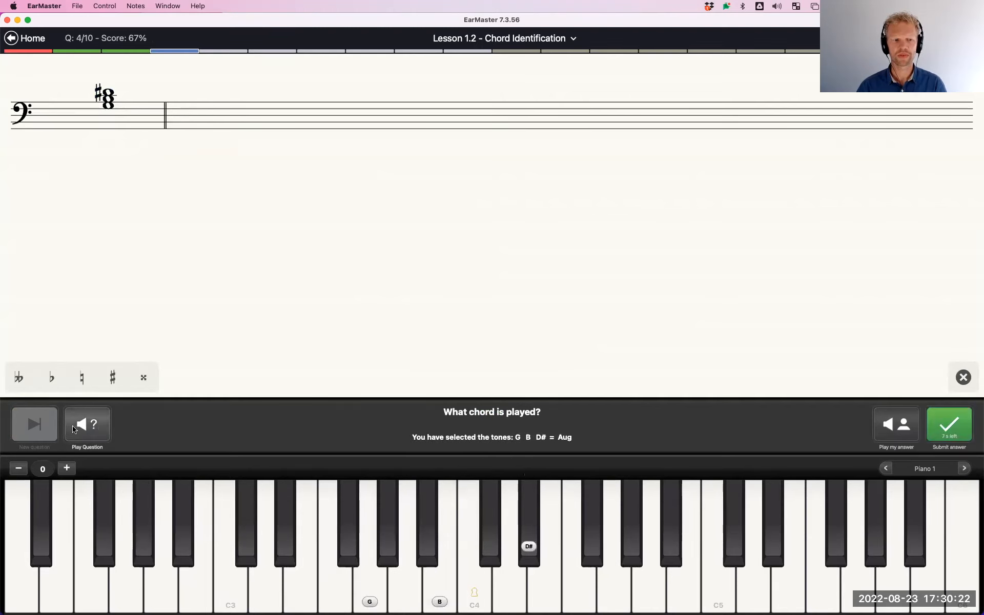
{"action": "left_click", "coordinate": [949, 424]}
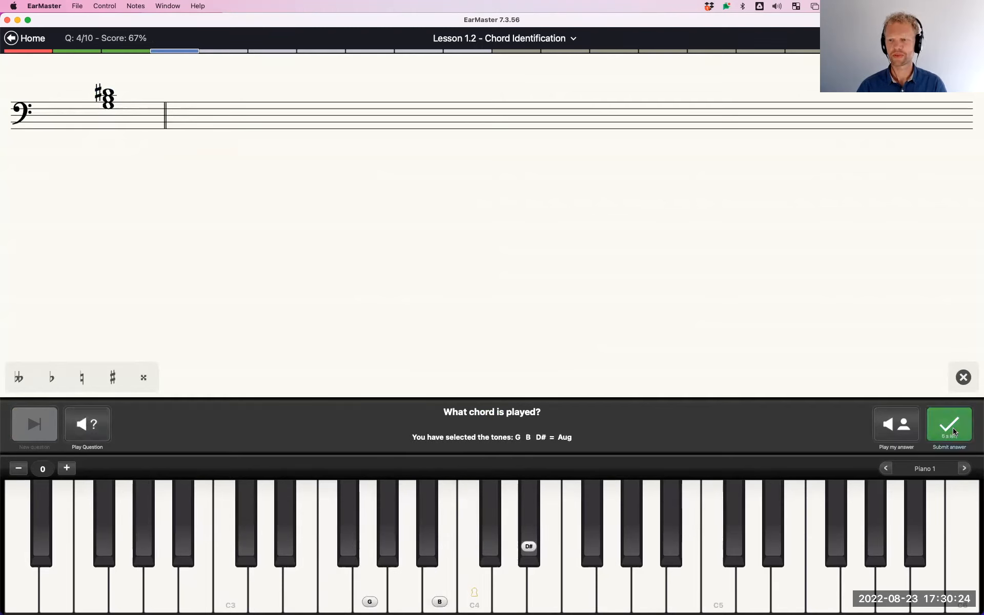
{"action": "left_click", "coordinate": [972, 39]}
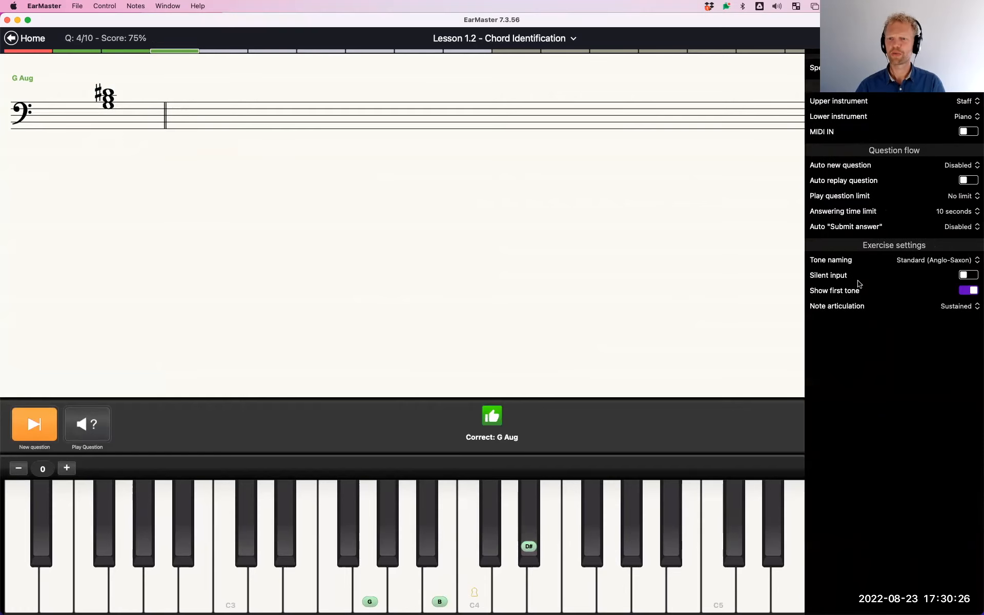
Leave the exercise options and answer the fifth chord question with the minor chord Bb, Db, F
{"action": "left_click", "coordinate": [968, 275]}
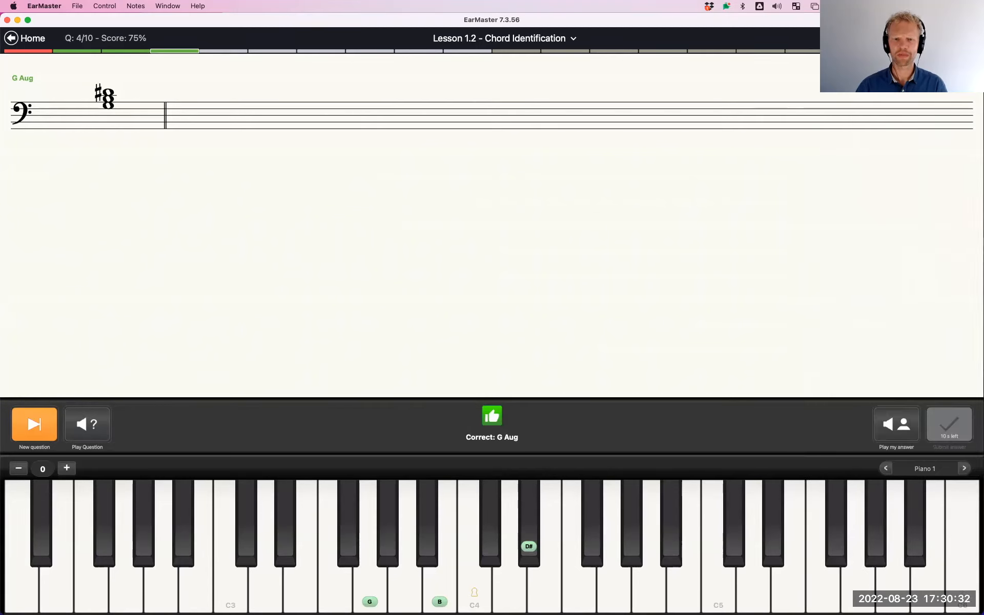
{"action": "left_click", "coordinate": [42, 424]}
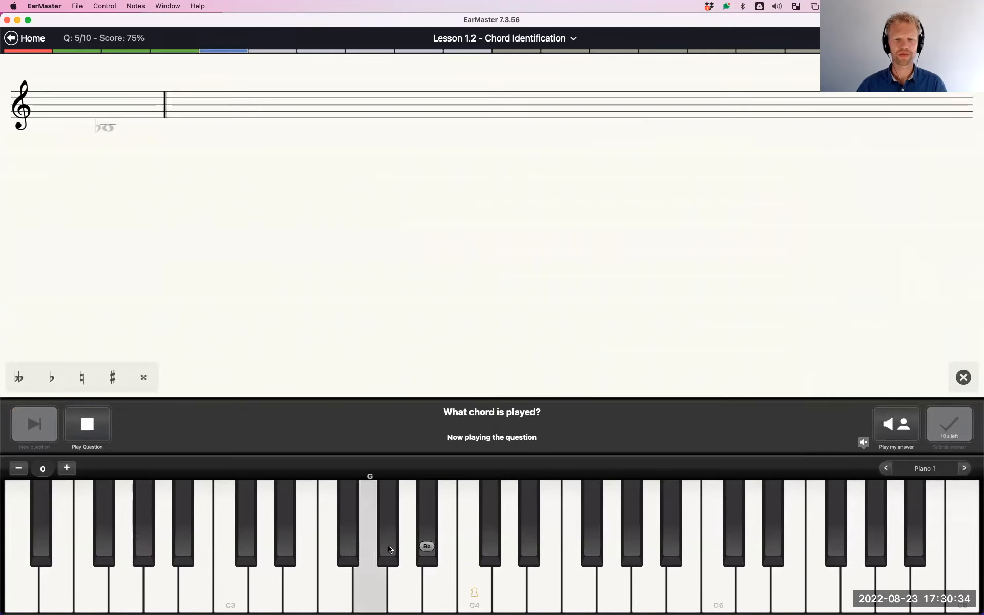
{"action": "left_click", "coordinate": [487, 519]}
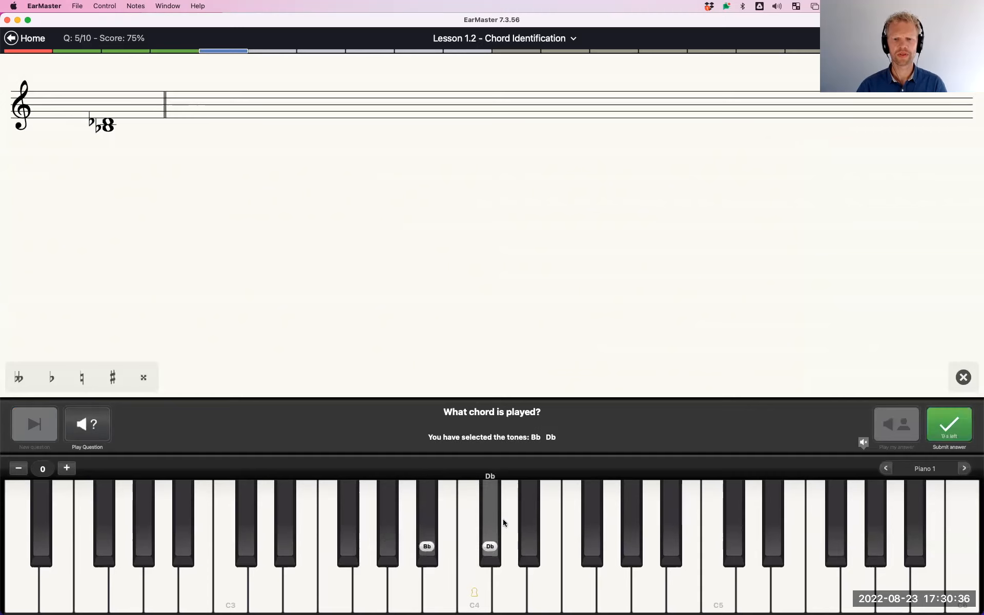
{"action": "left_click", "coordinate": [575, 575]}
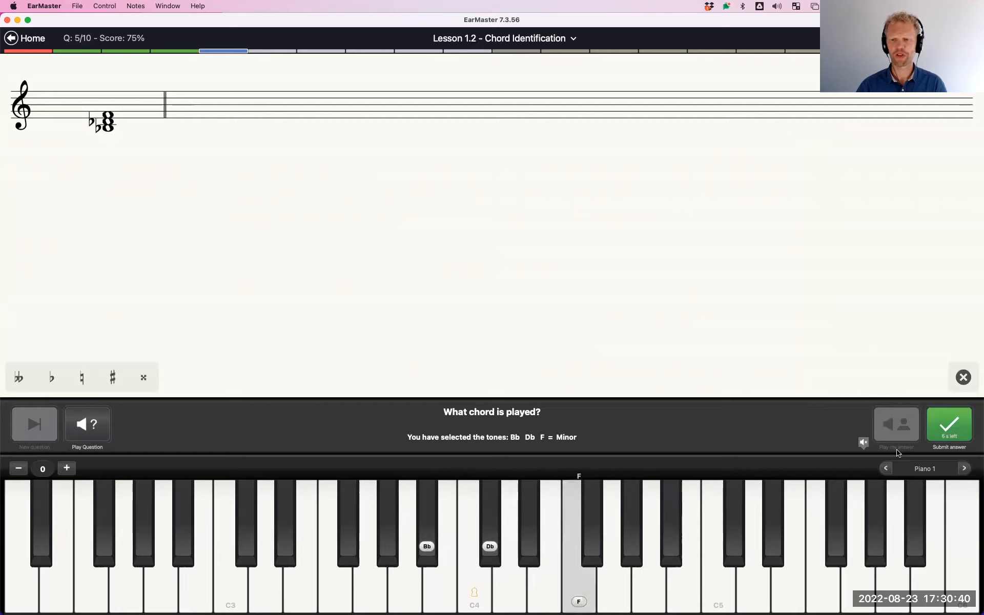
{"action": "left_click", "coordinate": [948, 425]}
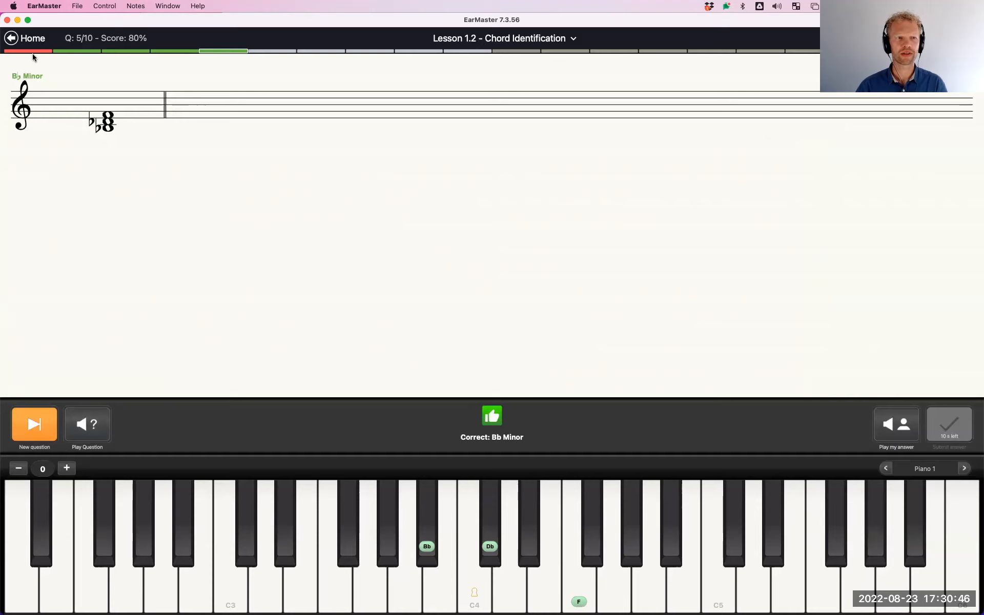
Leave lesson 1.2 and begin lesson 1.3, O come, all ye faithful
{"action": "left_click", "coordinate": [11, 38]}
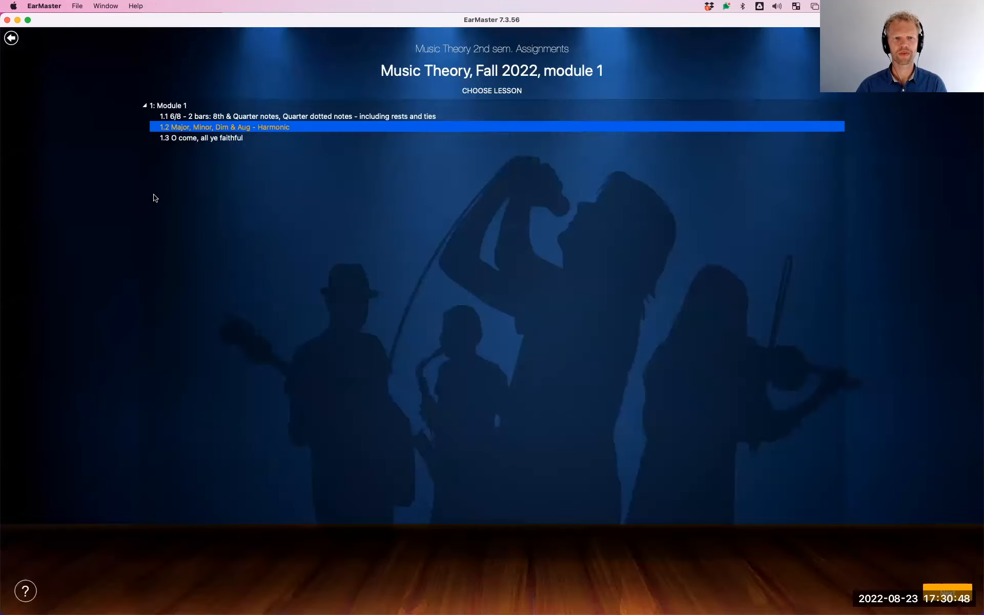
{"action": "double_click", "coordinate": [209, 140]}
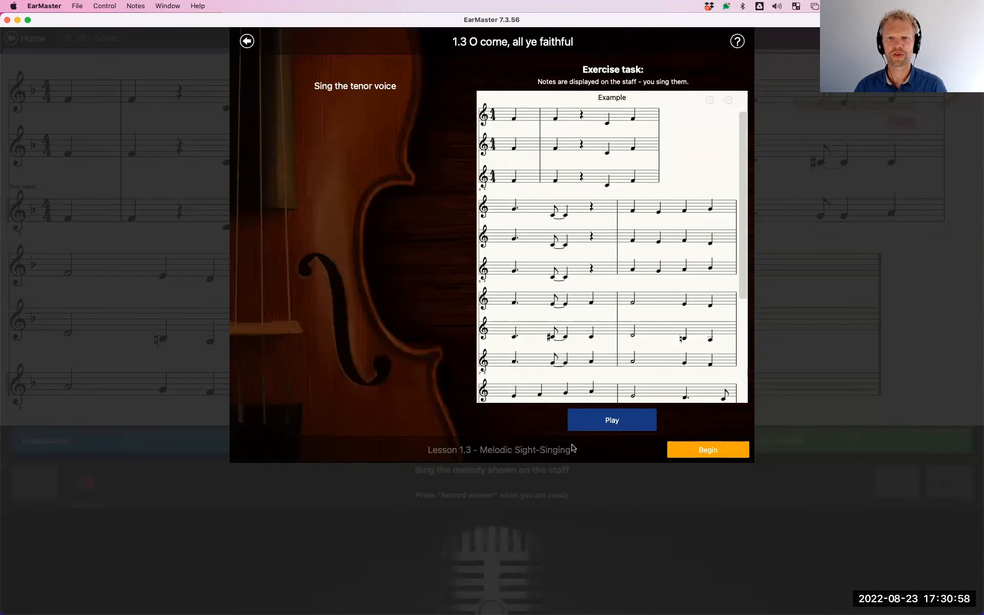
{"action": "left_click", "coordinate": [708, 450]}
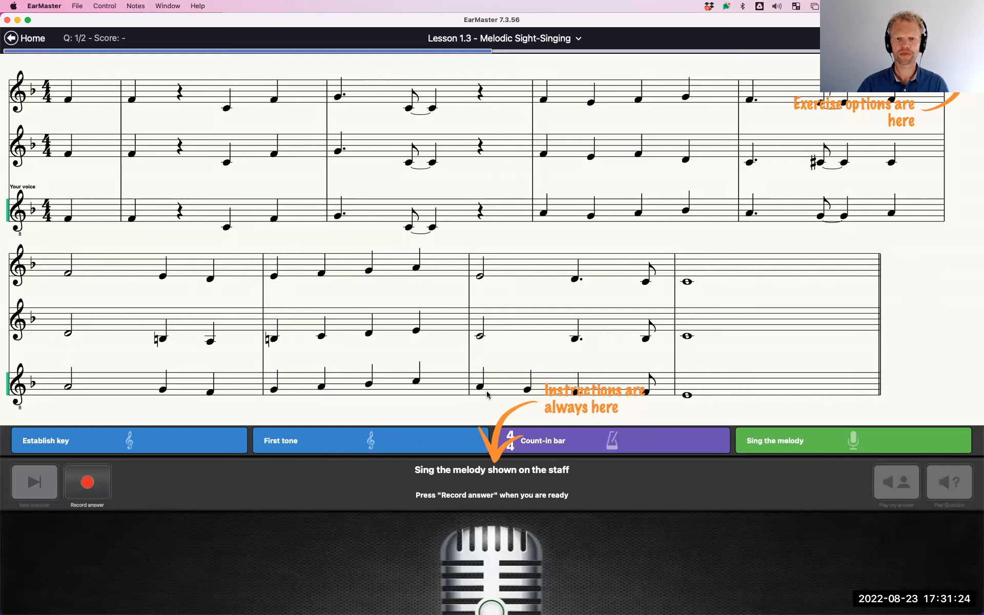
Record the sung tenor voice as the answer to the first melody and play the recorded answer back
{"action": "left_click", "coordinate": [101, 486]}
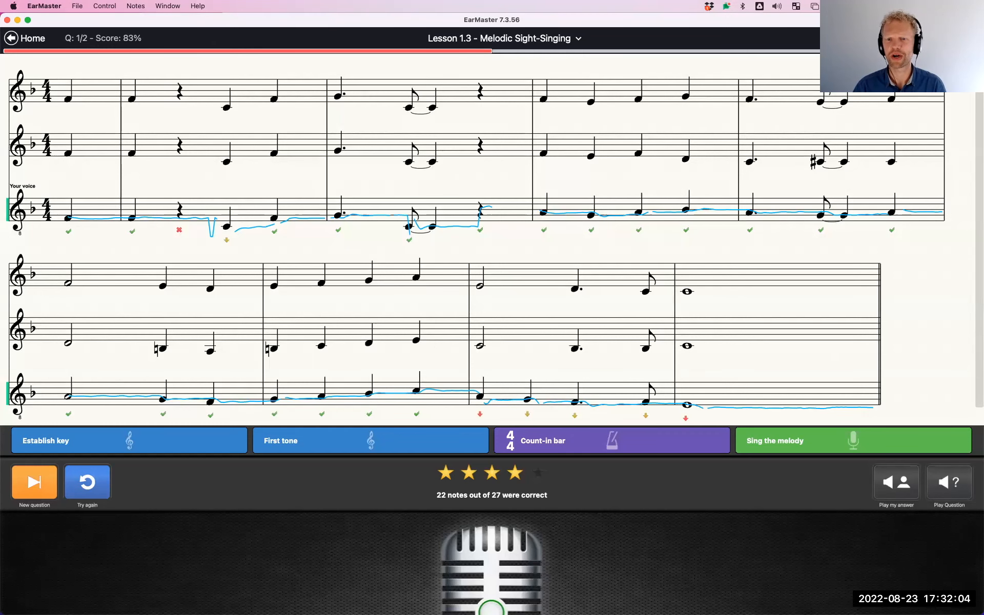
{"action": "left_click", "coordinate": [912, 38]}
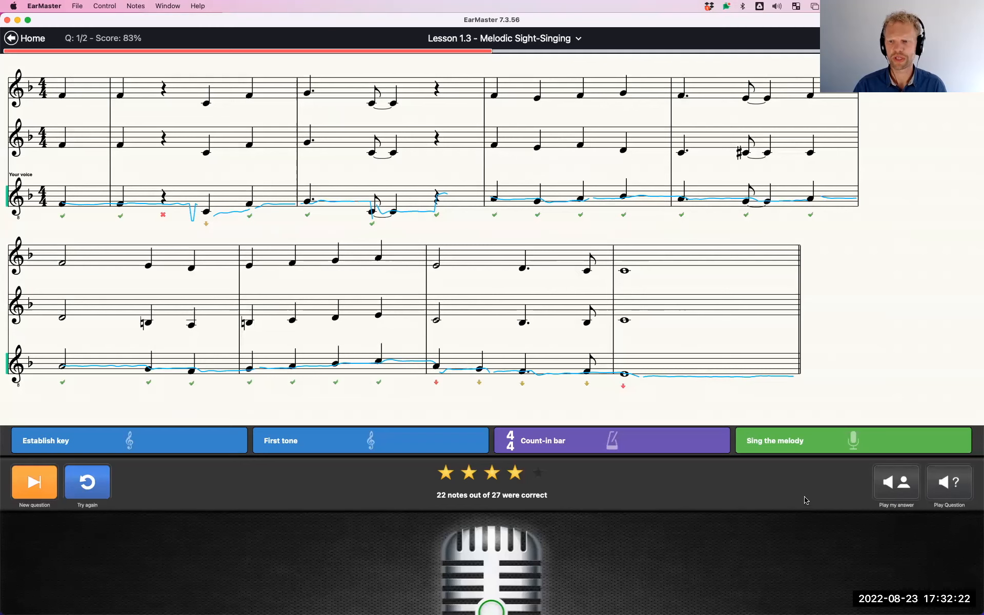
{"action": "left_click", "coordinate": [894, 483]}
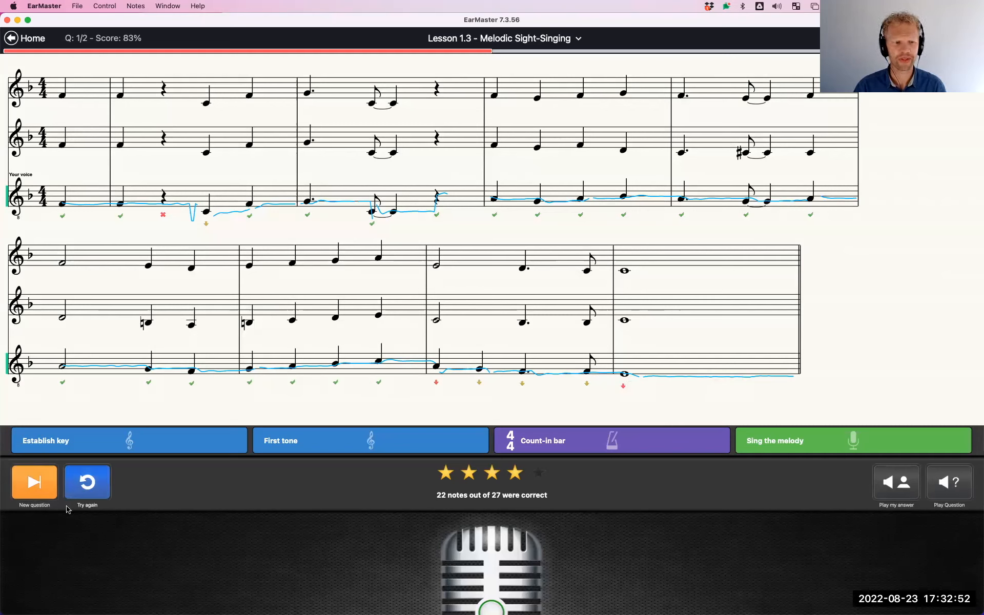
Leave lesson 1.3 and examine the student's results for Music Theory, Fall 2022, module 1, including the individual attempts at lesson 1.2
{"action": "left_click", "coordinate": [12, 38]}
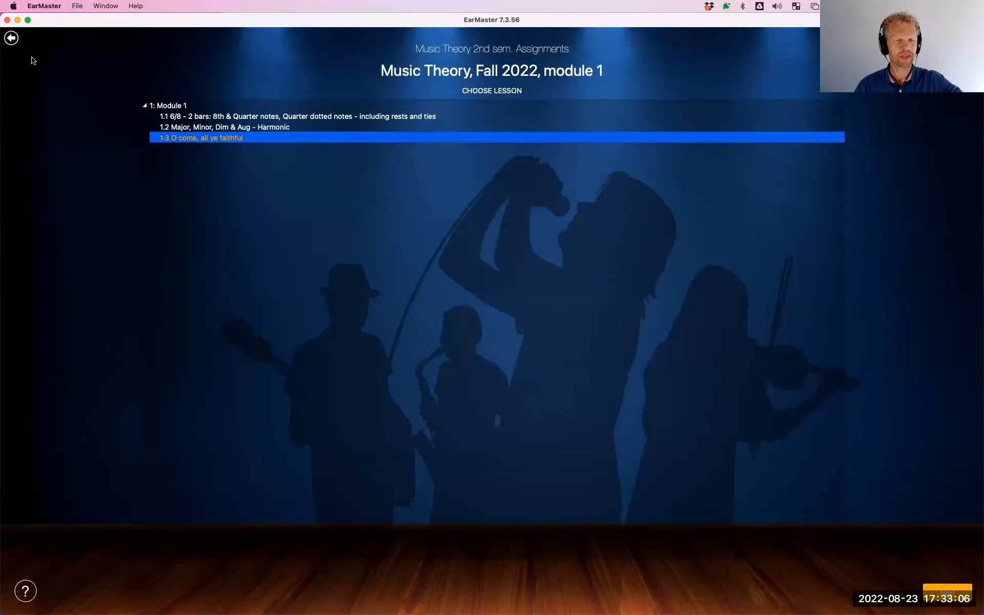
{"action": "left_click", "coordinate": [11, 38]}
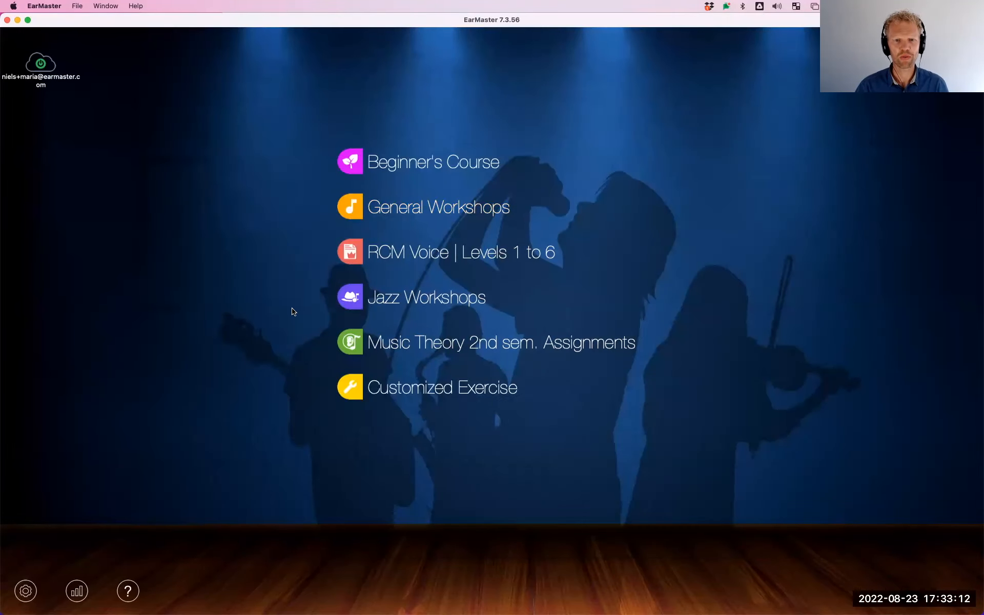
{"action": "left_click", "coordinate": [76, 592]}
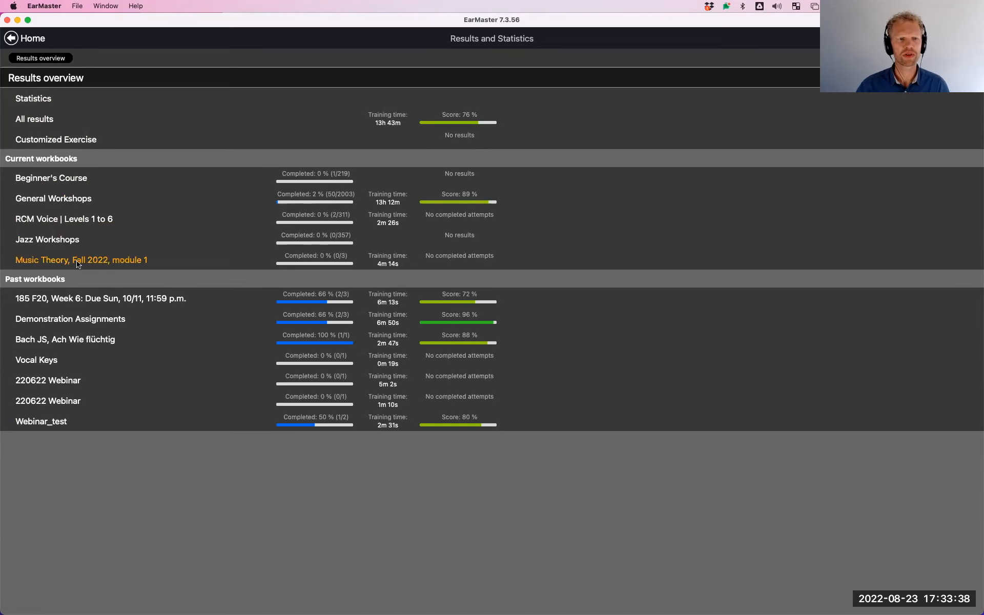
{"action": "left_click", "coordinate": [102, 261]}
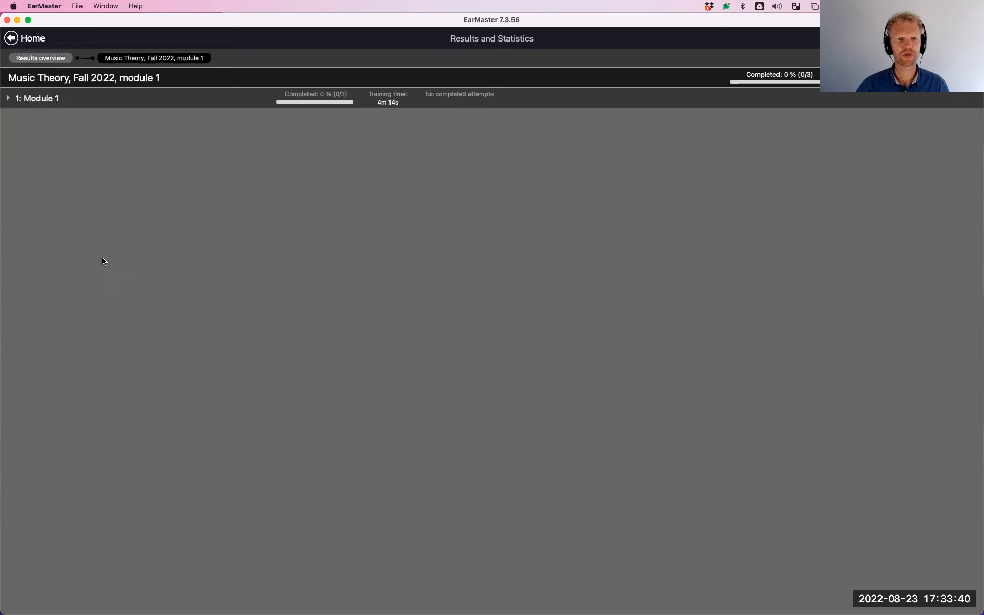
{"action": "left_click", "coordinate": [16, 102]}
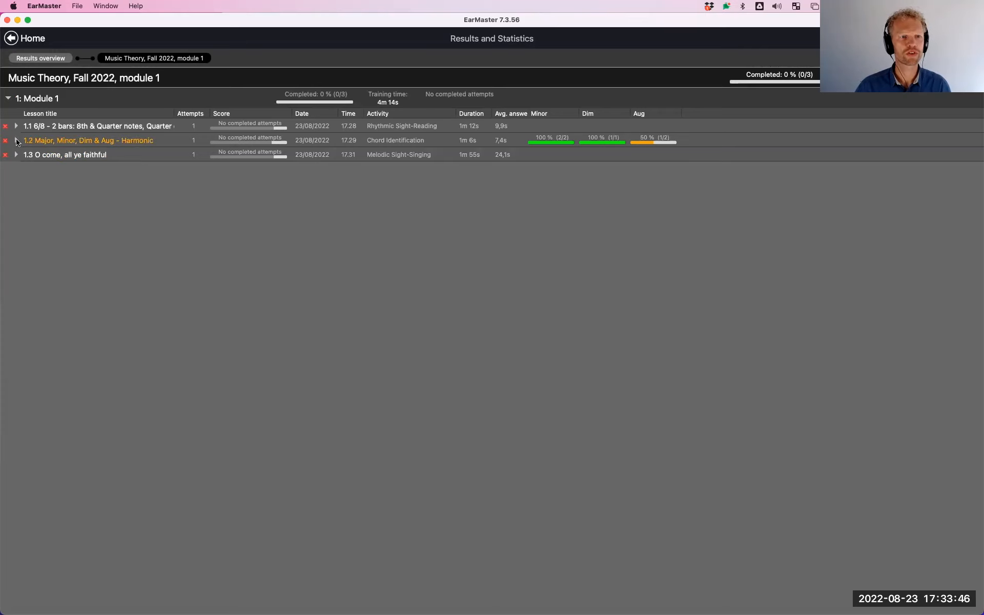
{"action": "left_click", "coordinate": [17, 141]}
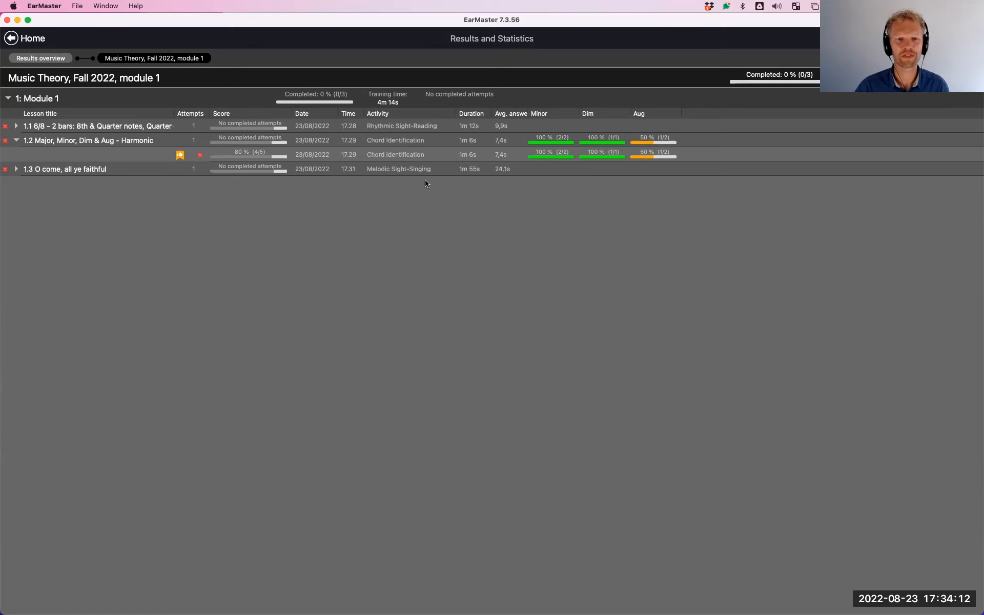
Leave the results and log the student account off EarMaster Cloud
{"action": "left_click", "coordinate": [11, 39]}
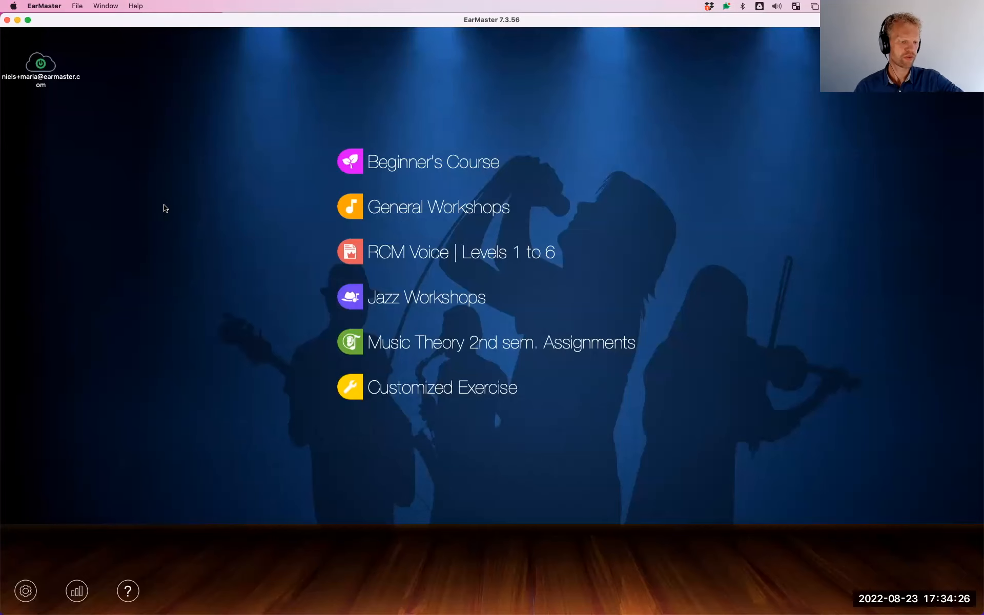
{"action": "left_click", "coordinate": [41, 63]}
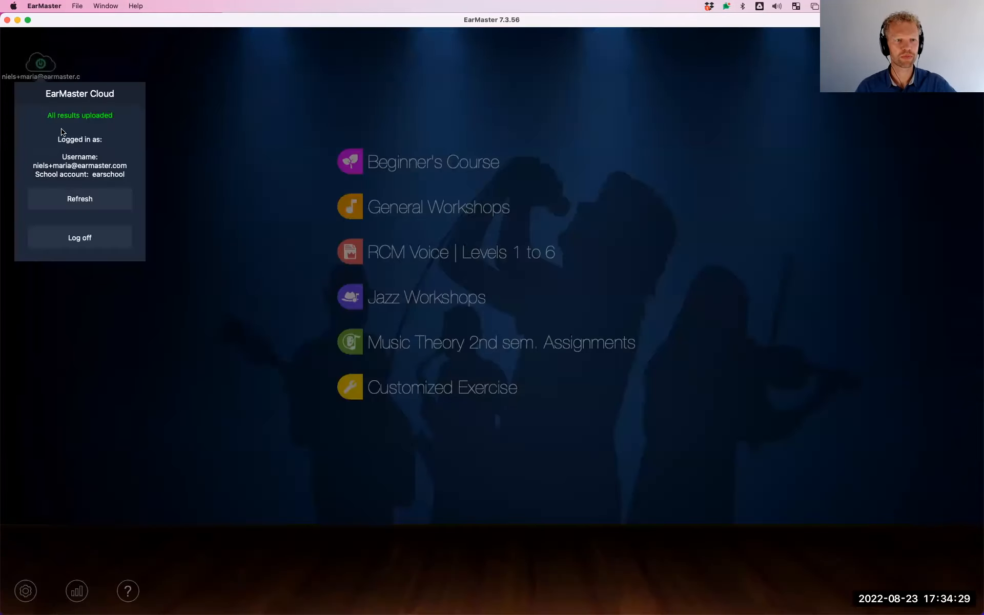
{"action": "left_click", "coordinate": [85, 240]}
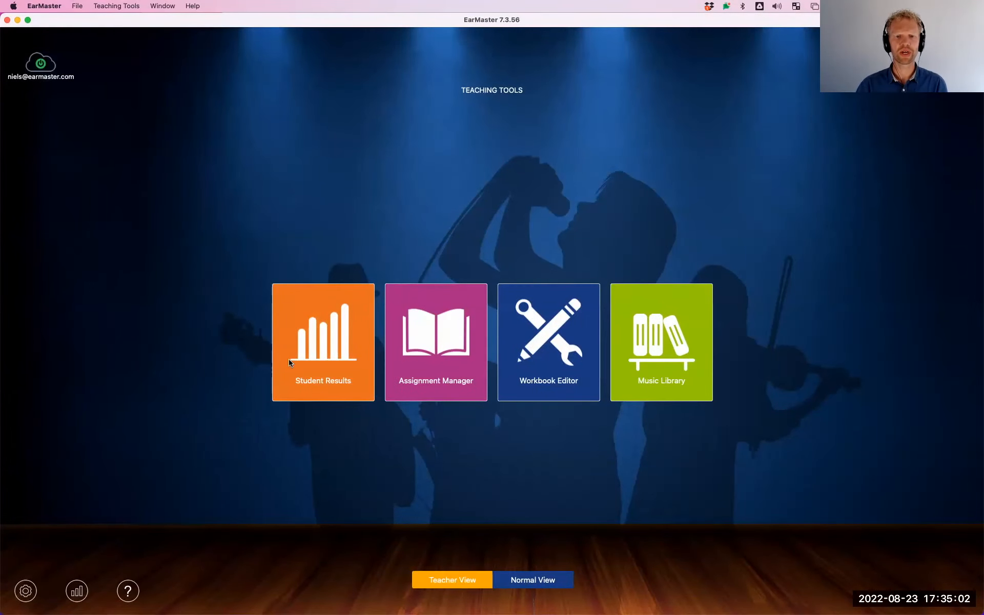
Open the teacher's student results and show the General Workshops results for the class Aural Training - Class 1
{"action": "left_click", "coordinate": [329, 329]}
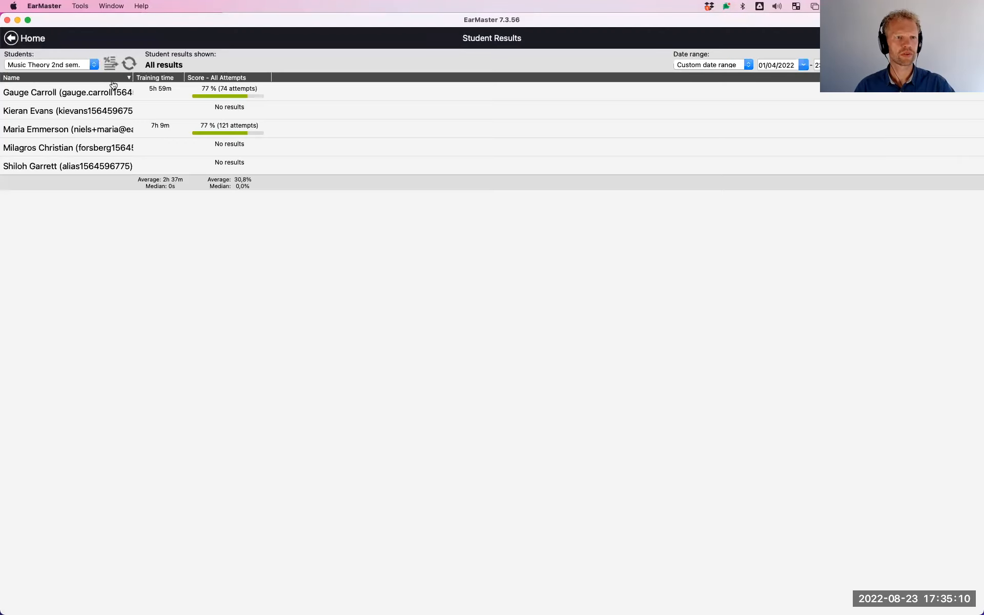
{"action": "left_click", "coordinate": [66, 65]}
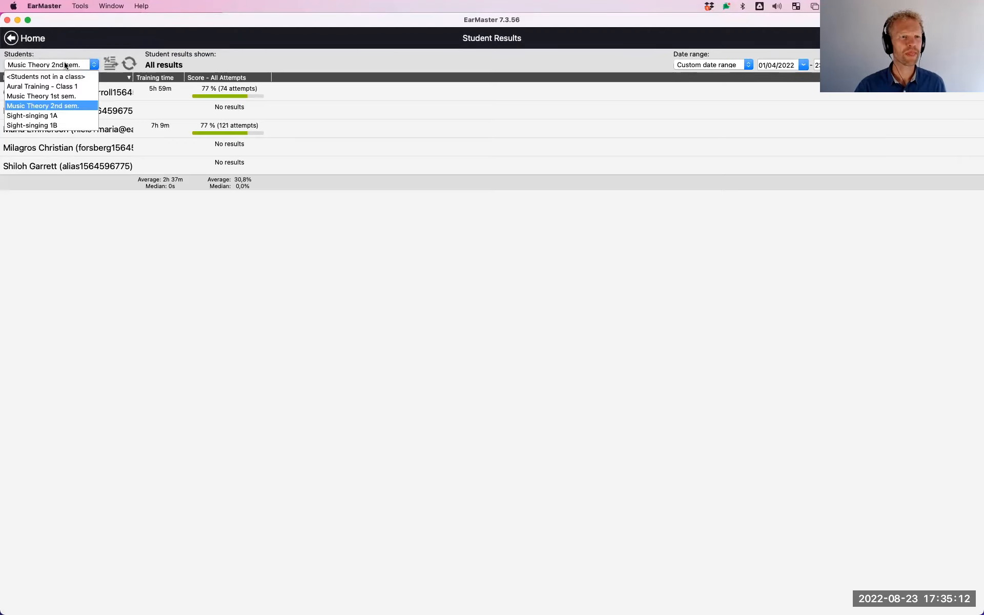
{"action": "left_click", "coordinate": [66, 86]}
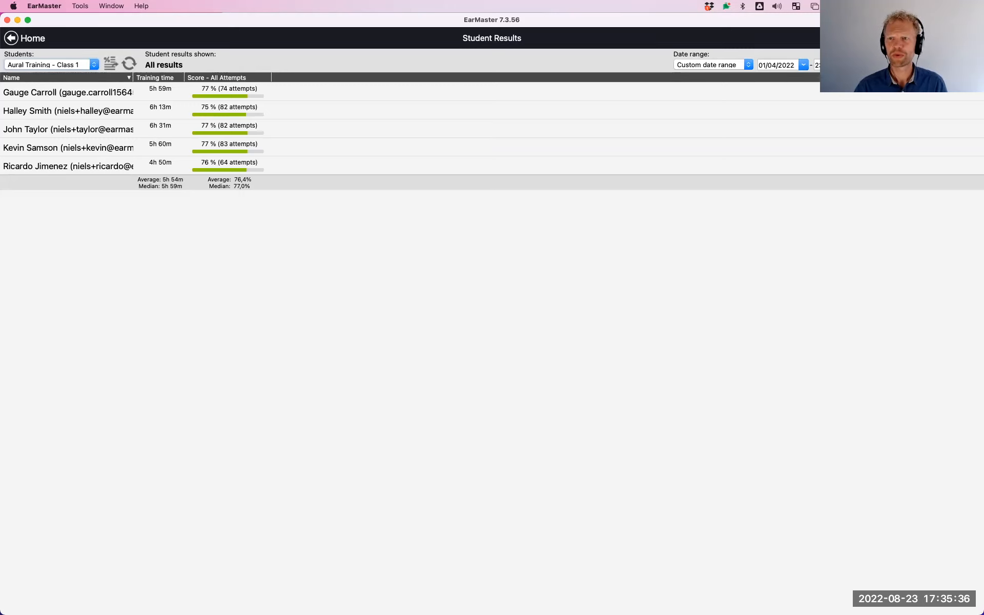
{"action": "left_click", "coordinate": [925, 65]}
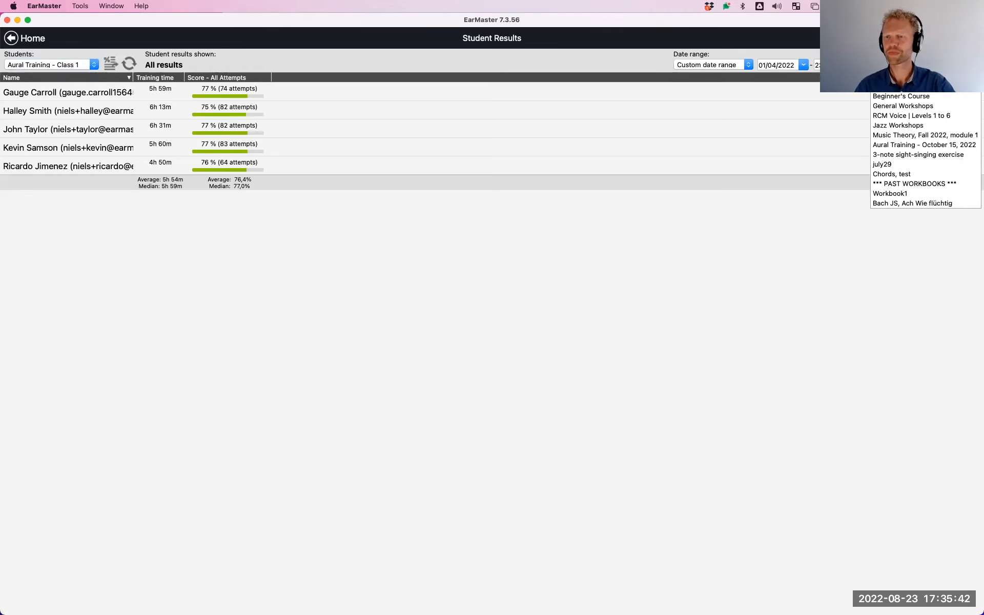
{"action": "left_click", "coordinate": [913, 106]}
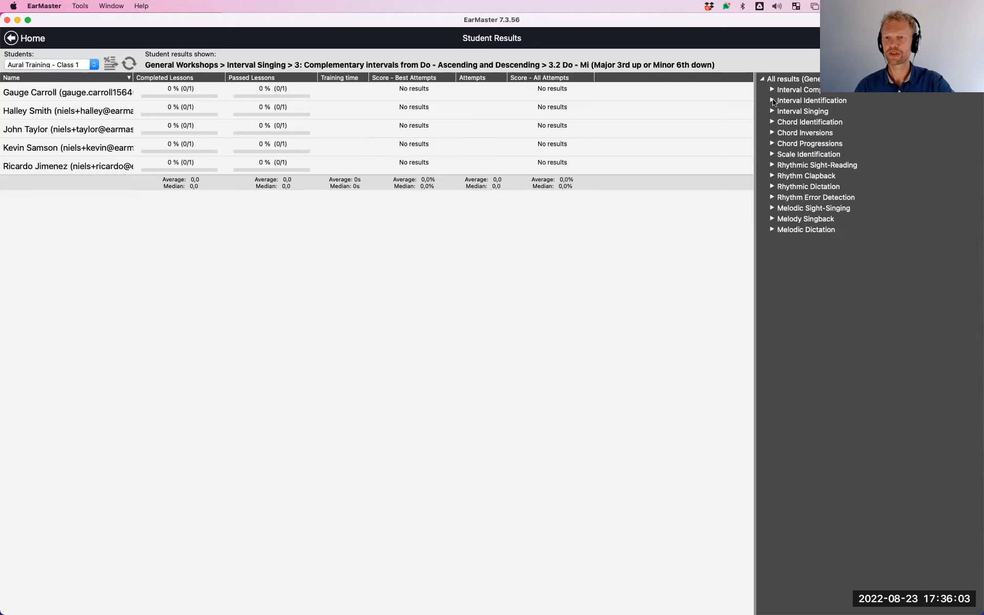
View the class results for lessons 3.2, 3.3 and 3.4 in chapter 3 of Interval Identification
{"action": "left_click", "coordinate": [772, 100]}
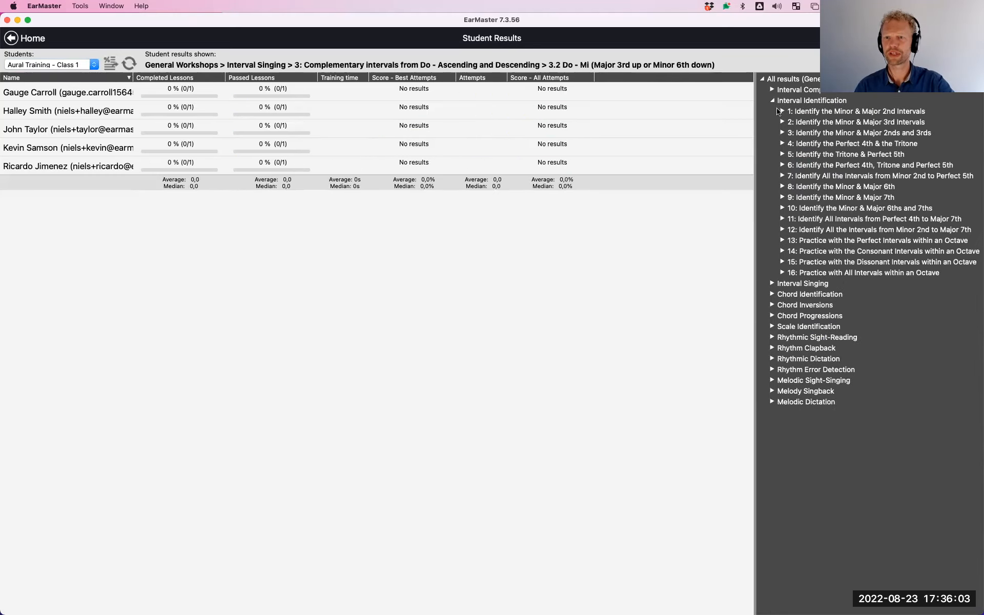
{"action": "left_click", "coordinate": [782, 133]}
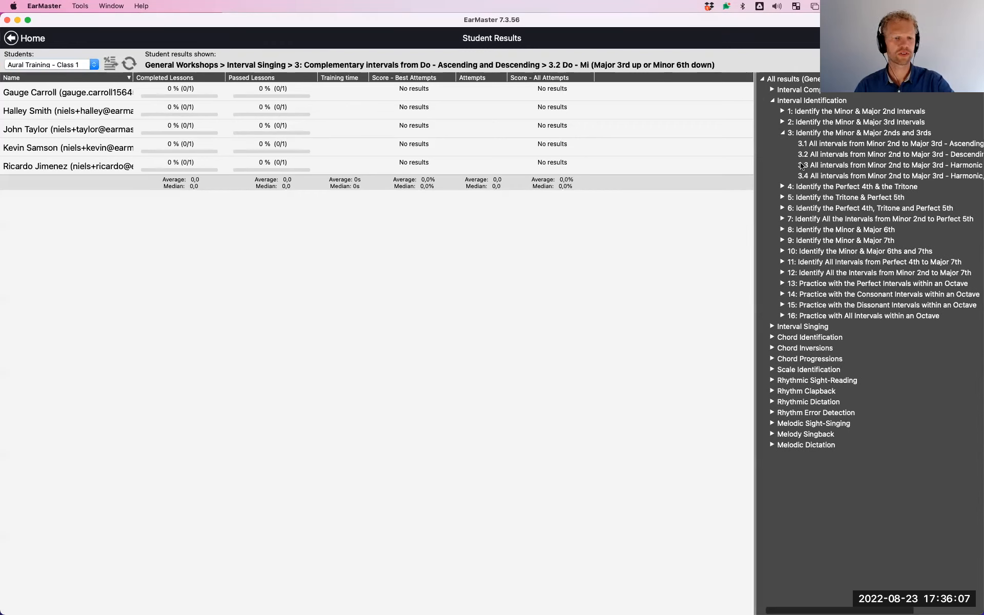
{"action": "left_click", "coordinate": [830, 155]}
{"action": "left_click", "coordinate": [826, 166]}
{"action": "left_click", "coordinate": [828, 176]}
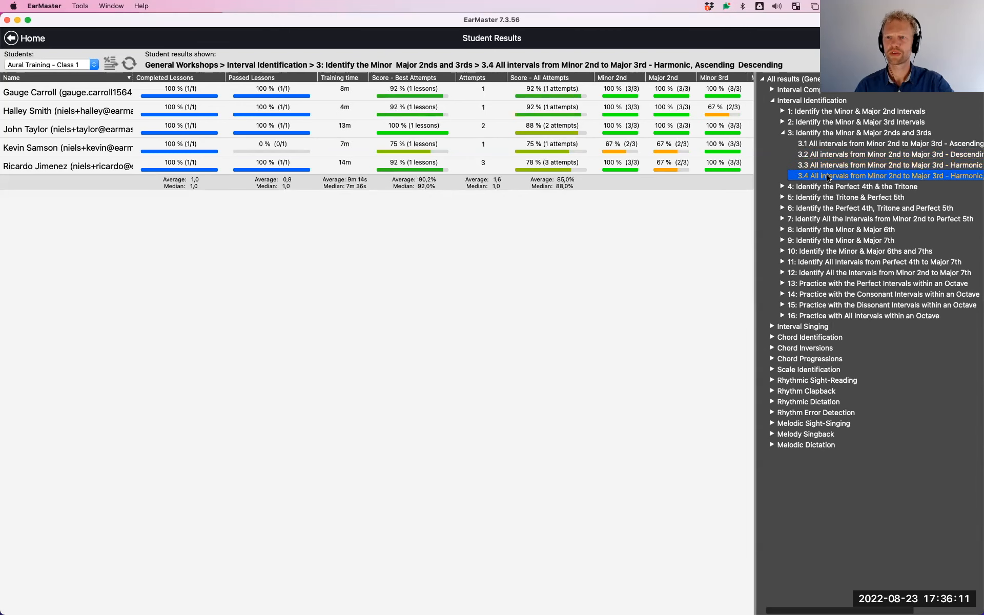
Widen the results table to include the Major 3rd column, and show the combined results for chapter 3, Identify the Minor & Major 2nds and 3rds
{"action": "left_click_drag", "start_coordinate": [754, 191], "coordinate": [753, 190]}
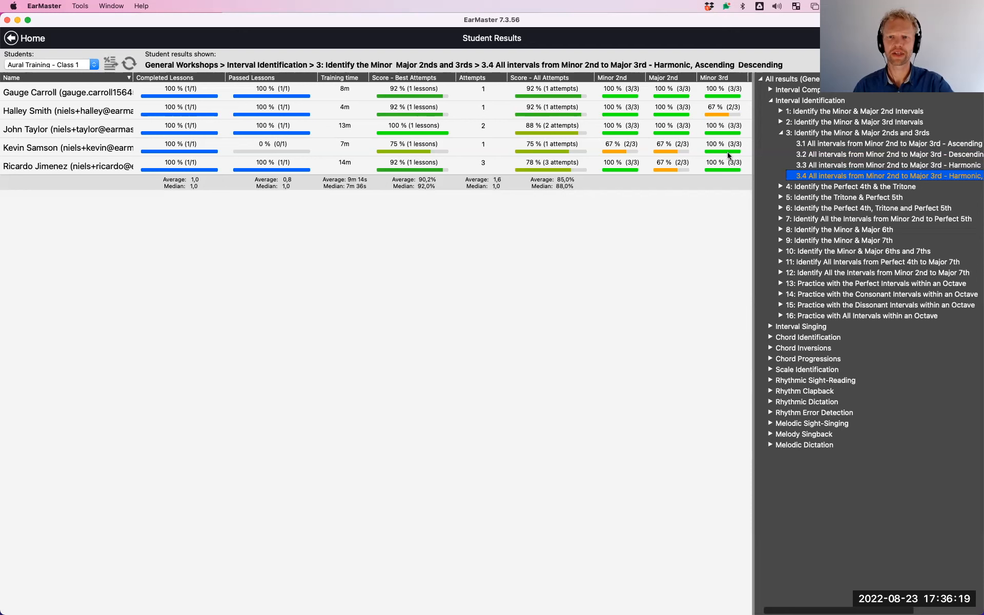
{"action": "left_click_drag", "start_coordinate": [752, 157], "coordinate": [821, 161]}
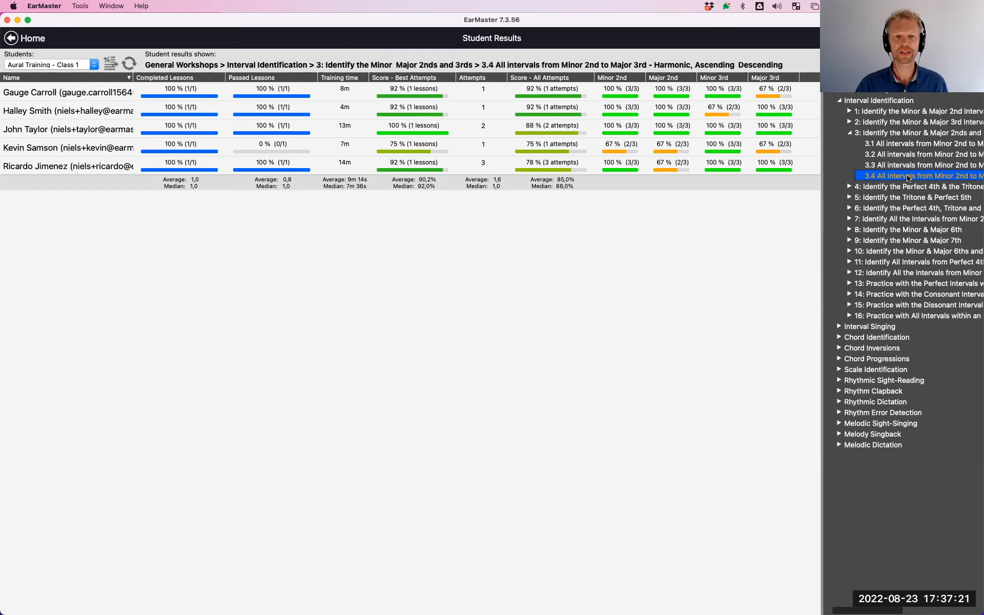
{"action": "left_click", "coordinate": [886, 135]}
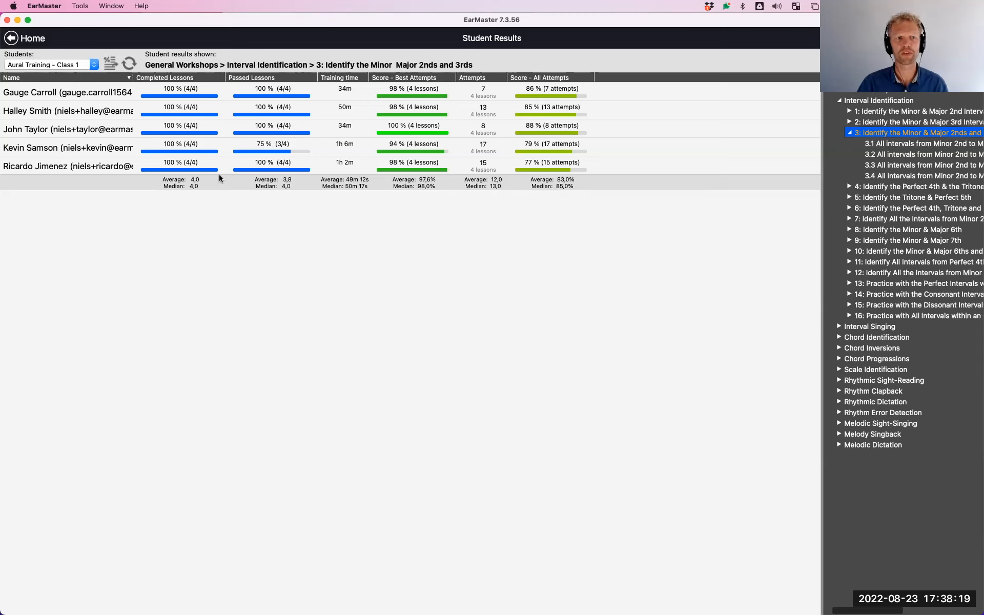
Leave the student results, open the Assignment Manager and show the assignments of the fourth student in Aural Training - Class 1
{"action": "left_click", "coordinate": [10, 39]}
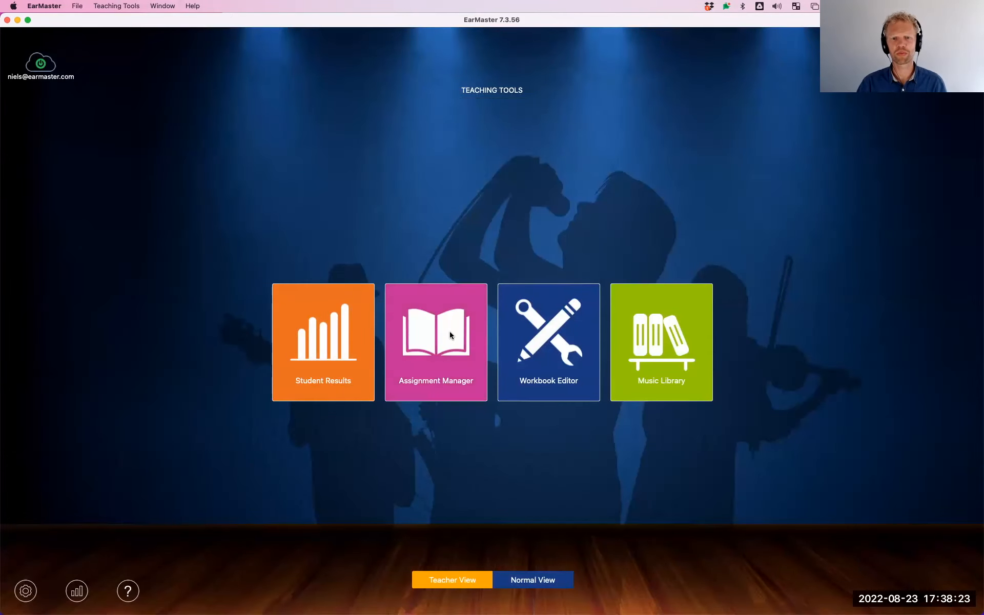
{"action": "left_click", "coordinate": [438, 352]}
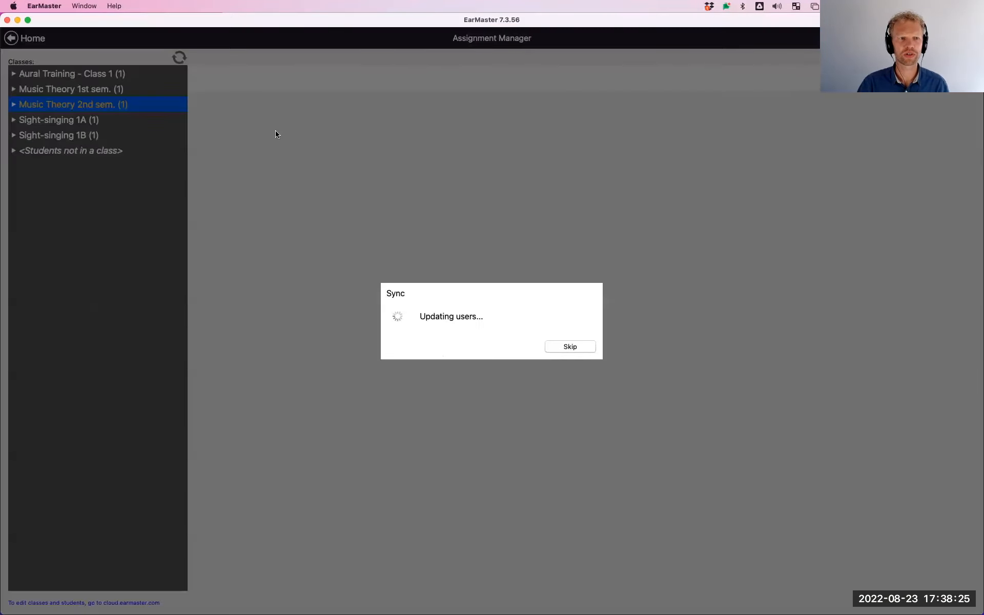
{"action": "left_click", "coordinate": [14, 74]}
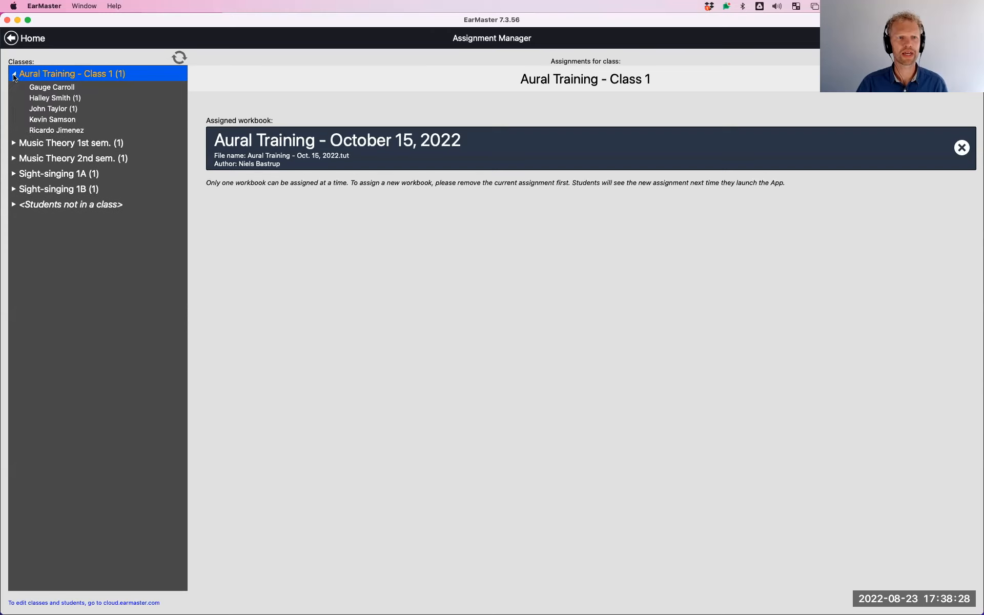
{"action": "left_click", "coordinate": [57, 120]}
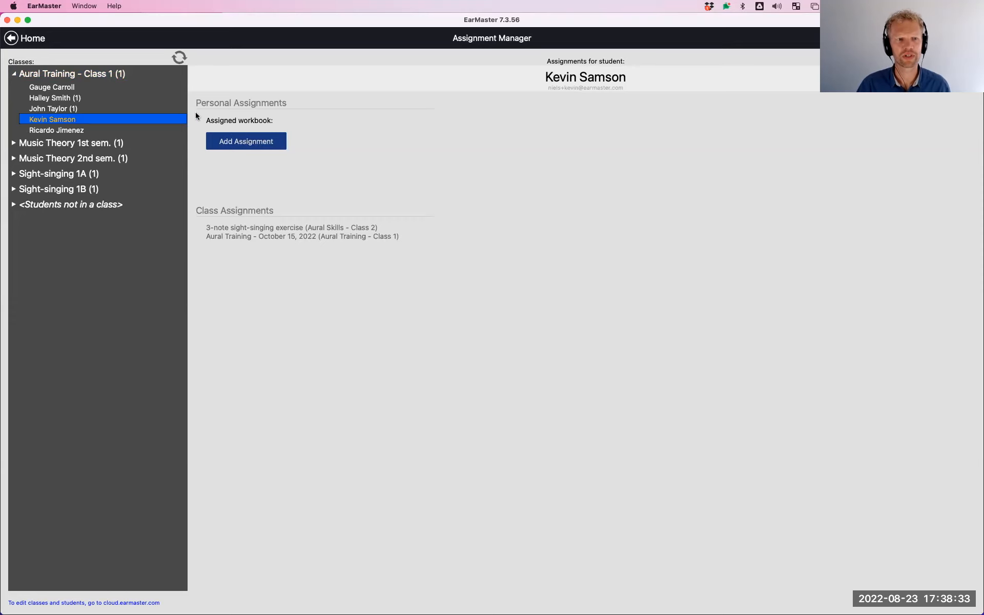
Compare the personal assignments of the third, second and fourth students in Aural Training - Class 1, and leave the Assignment Manager with the class collapsed
{"action": "left_click", "coordinate": [62, 110]}
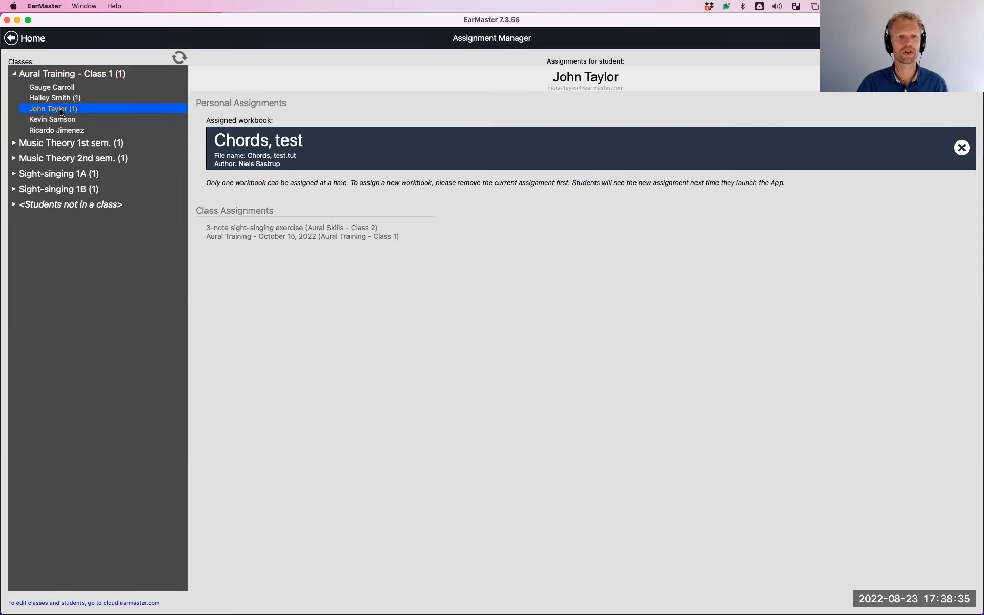
{"action": "left_click", "coordinate": [59, 99]}
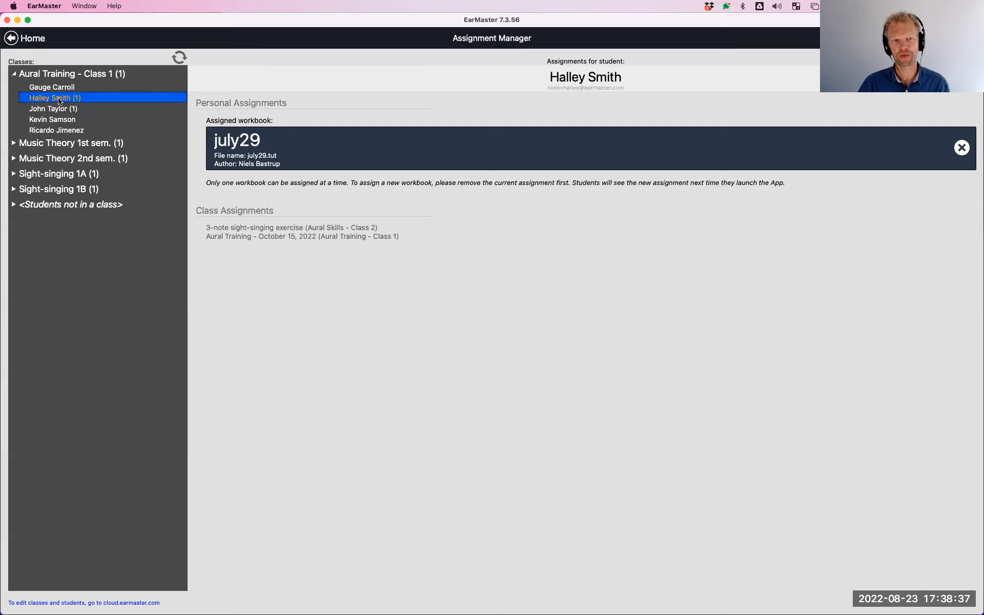
{"action": "left_click", "coordinate": [65, 110]}
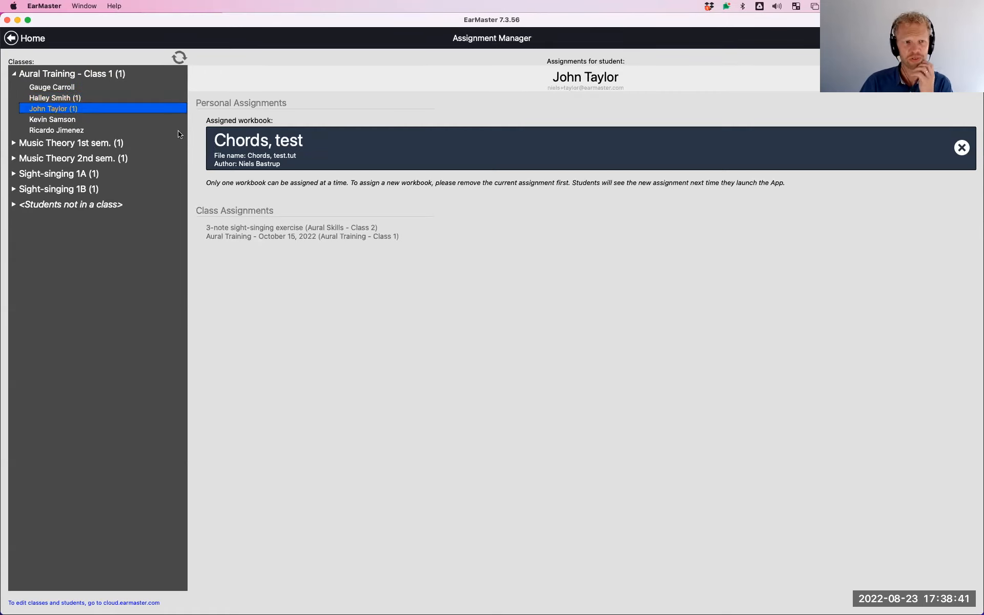
{"action": "left_click", "coordinate": [72, 121]}
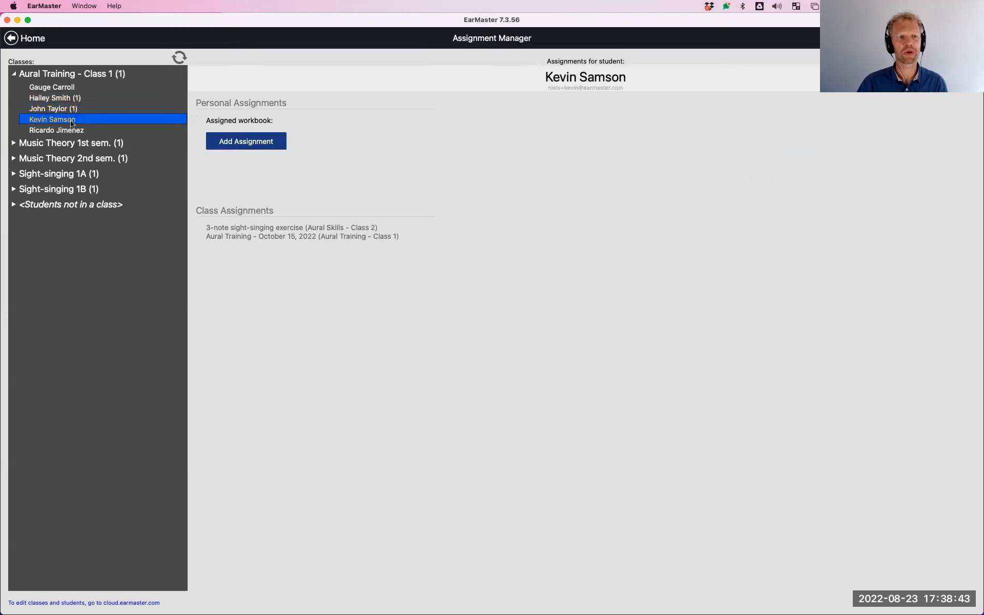
{"action": "left_click", "coordinate": [15, 75]}
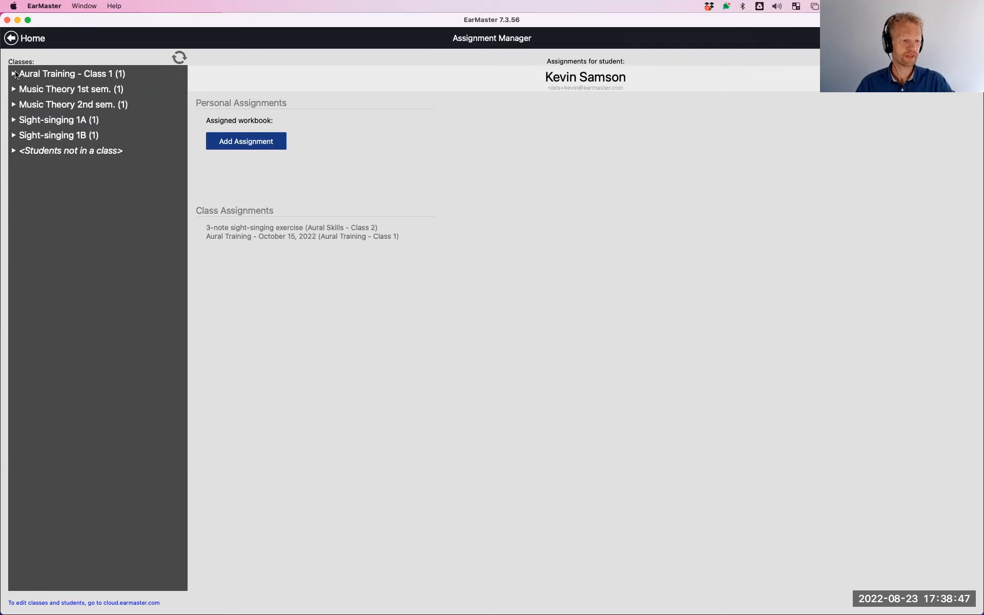
{"action": "left_click", "coordinate": [13, 44]}
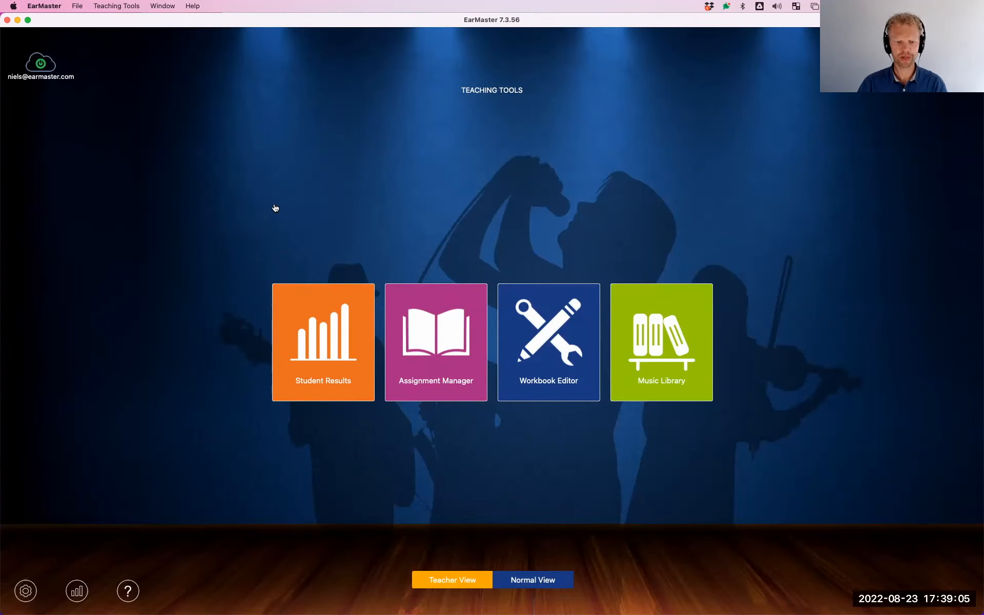
{"action": "key", "text": "super+Tab"}
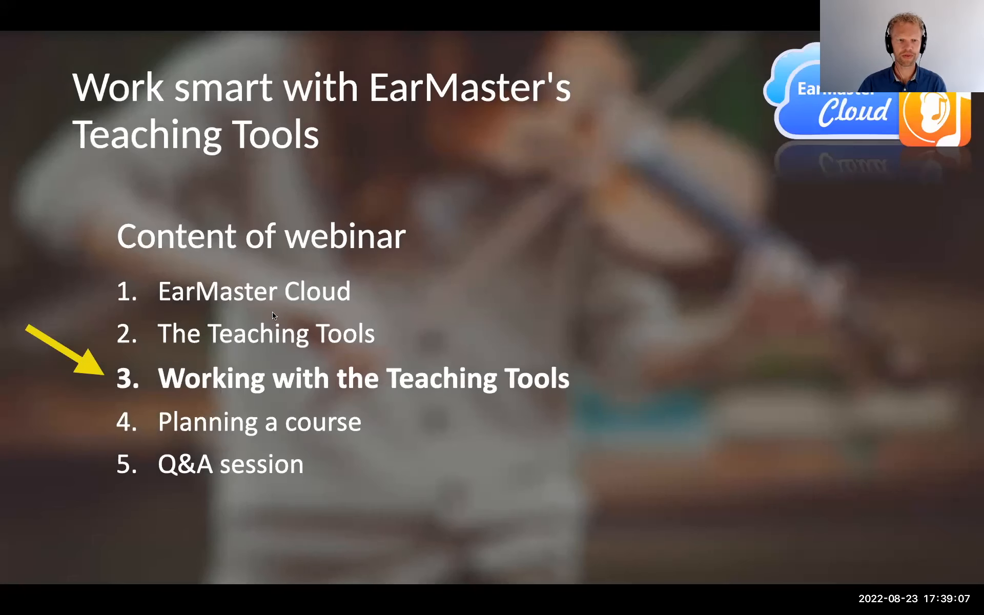
{"action": "left_click", "coordinate": [282, 368]}
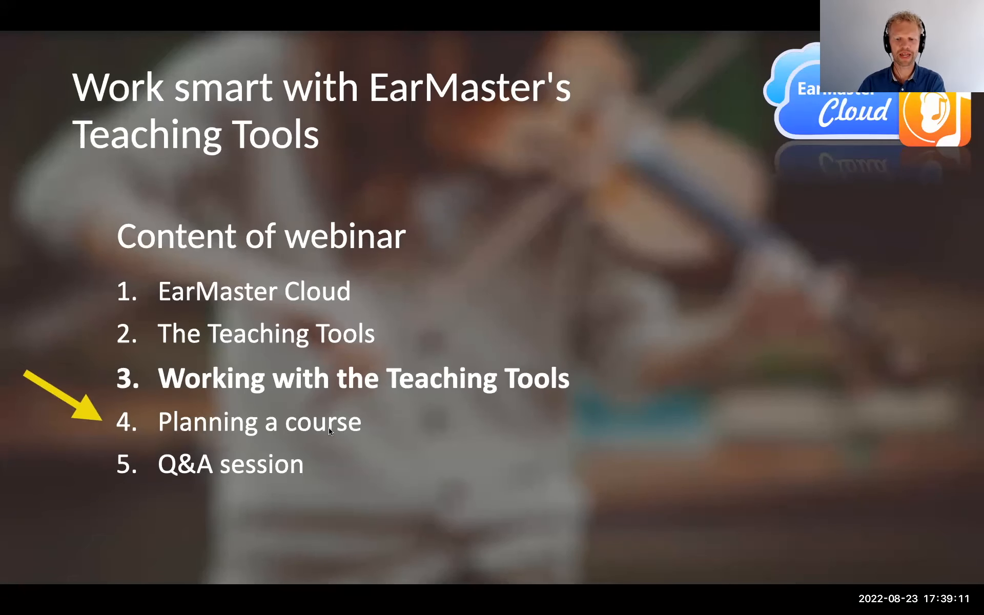
{"action": "left_click", "coordinate": [387, 378]}
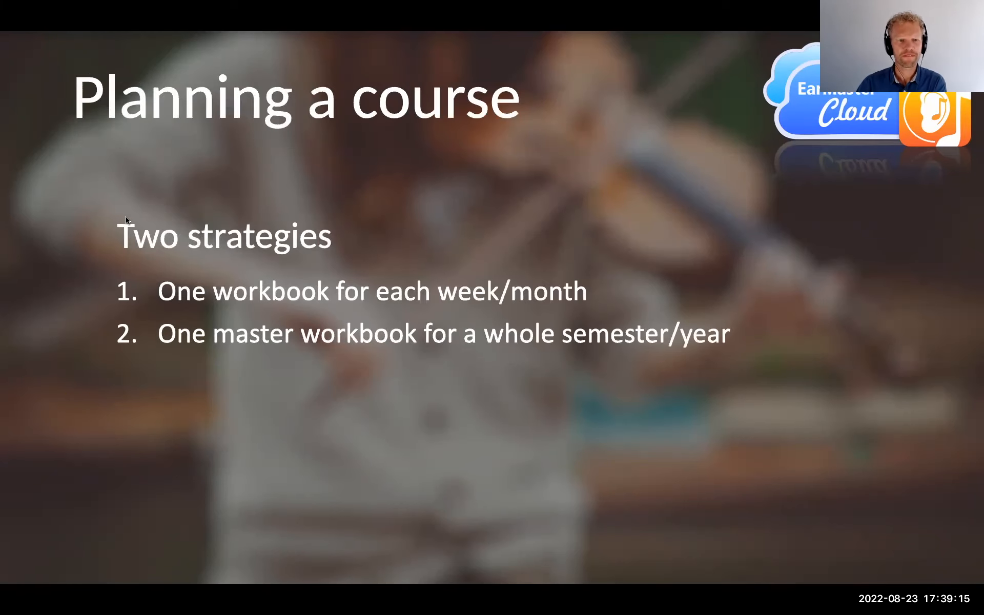